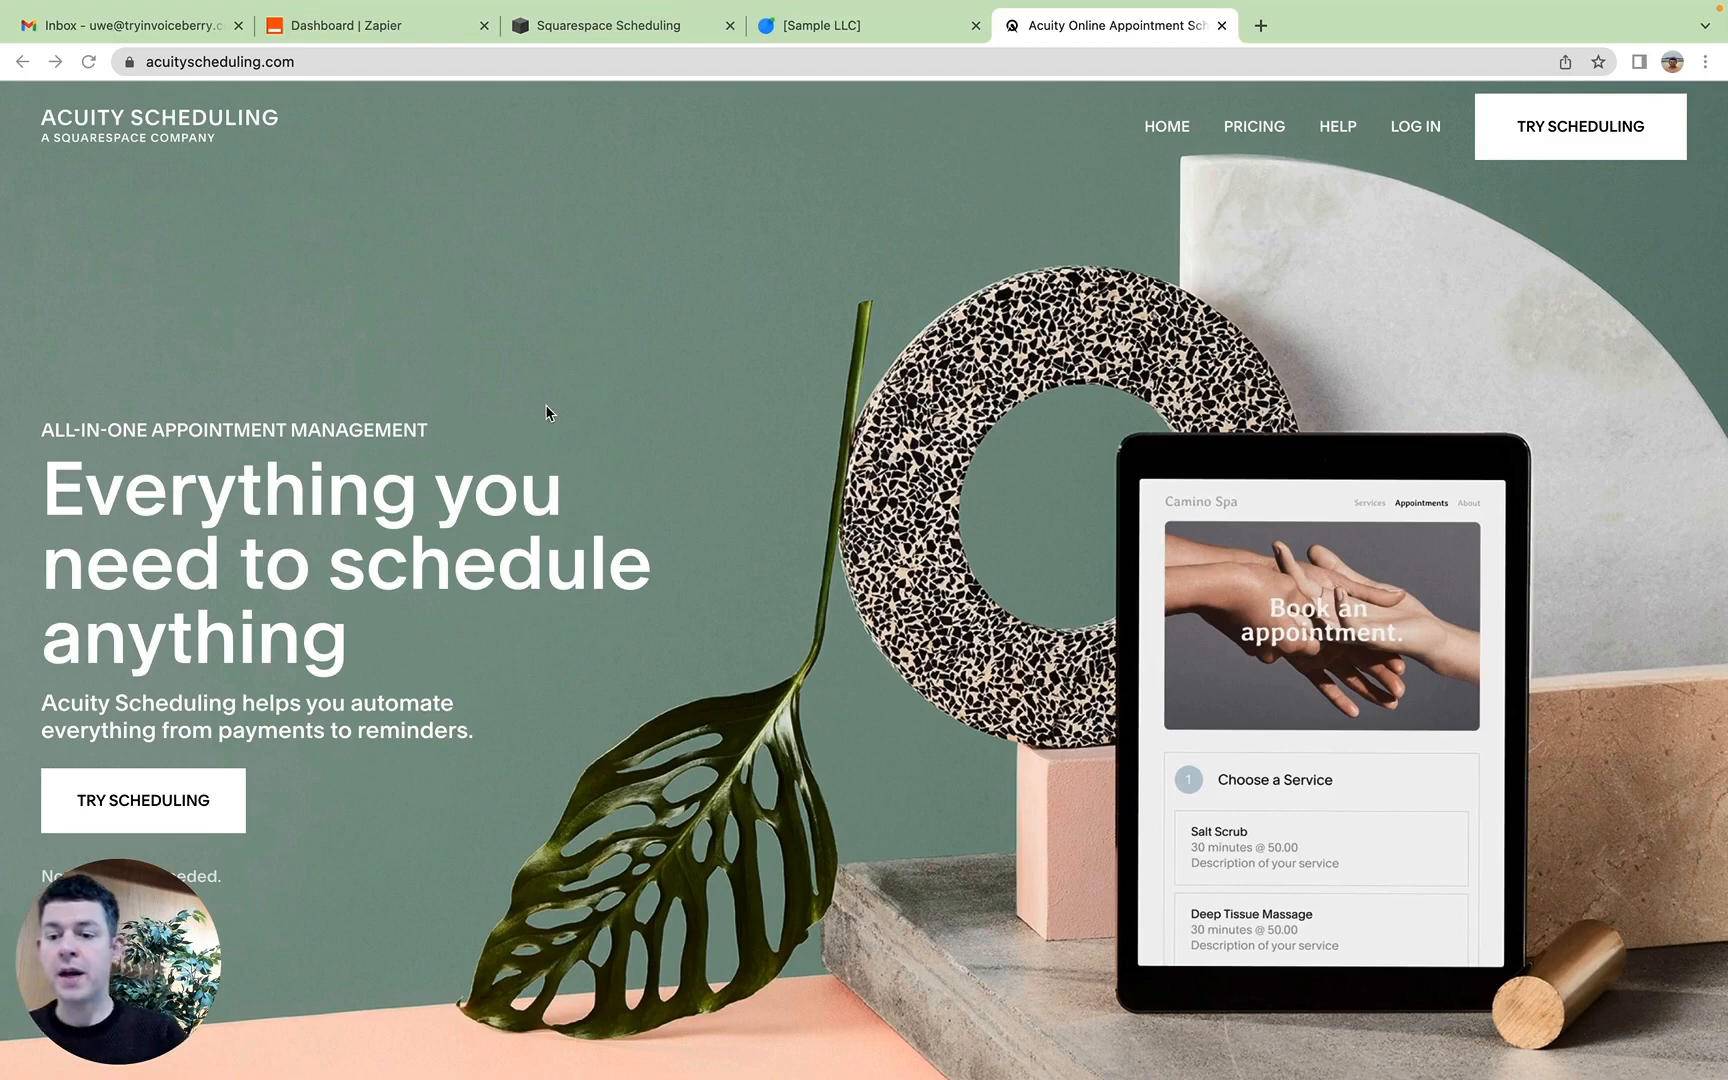
# Step: Look over the Acuity Scheduling homepage, the Zapier dashboard, the Squarespace Scheduling calendar and the InvoiceBerry dashboard
pyautogui.scroll(-3, 547, 412)
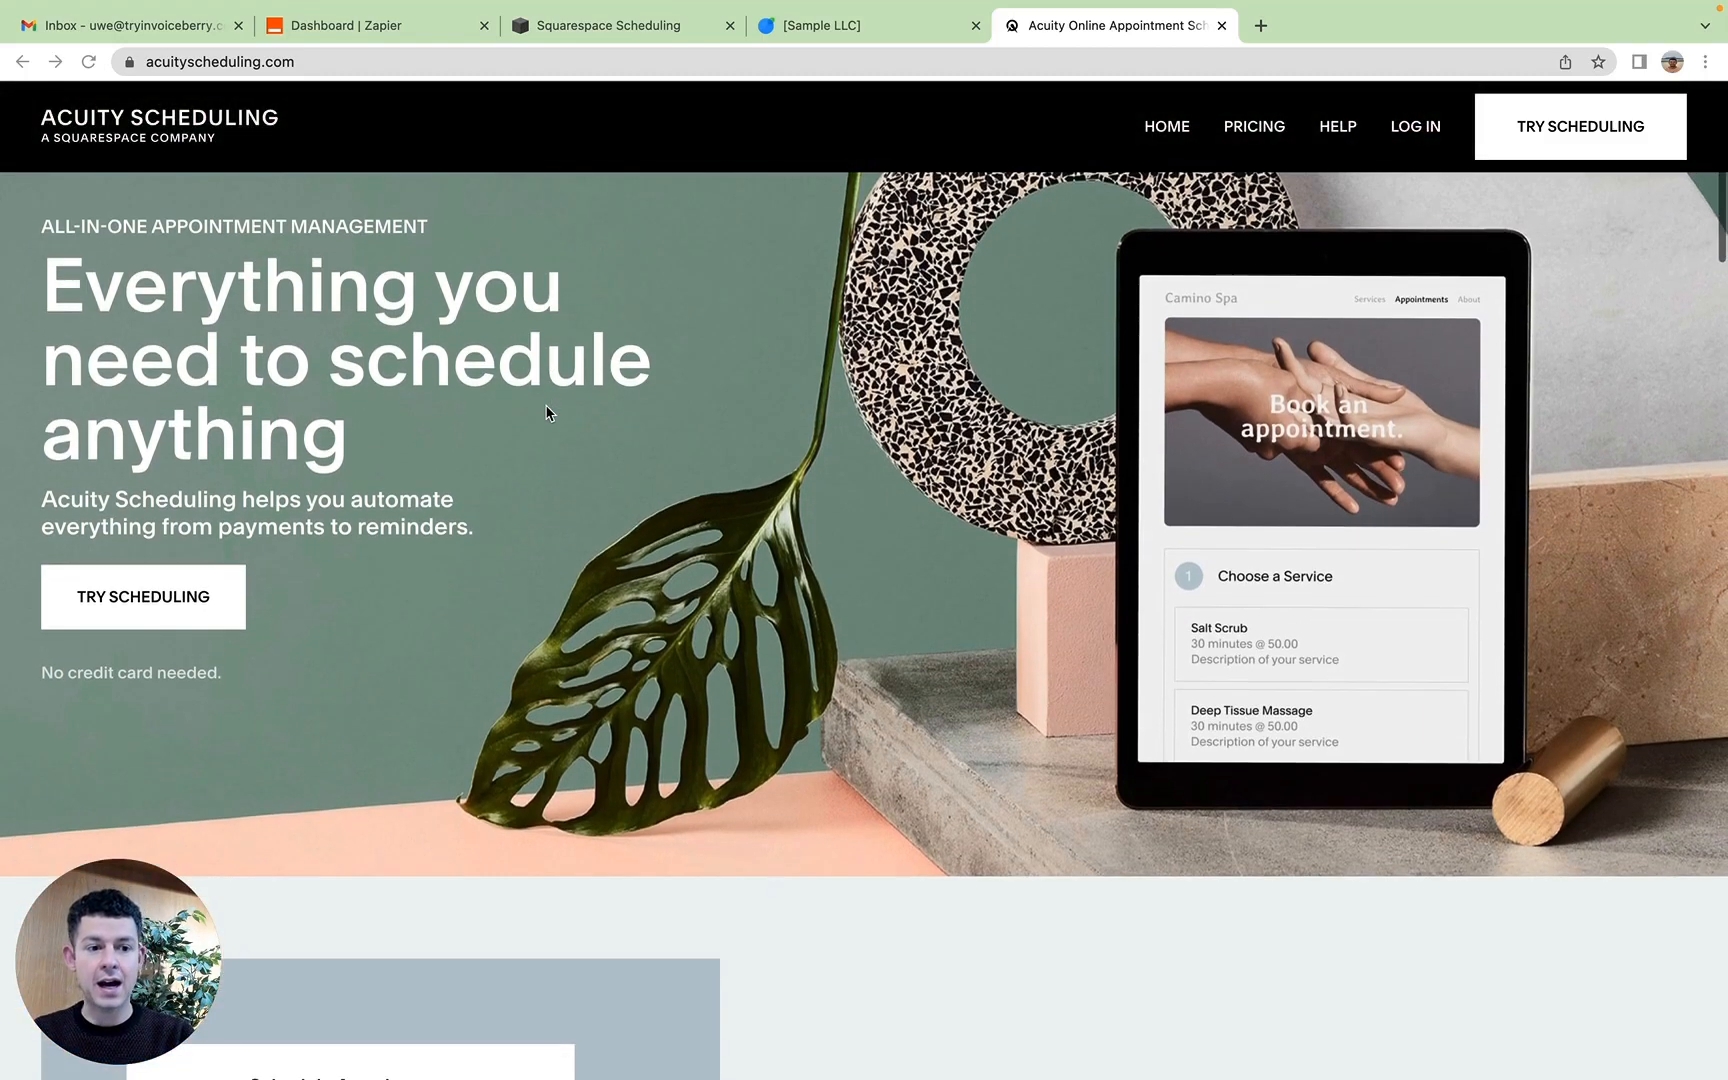
pyautogui.scroll(3, 547, 412)
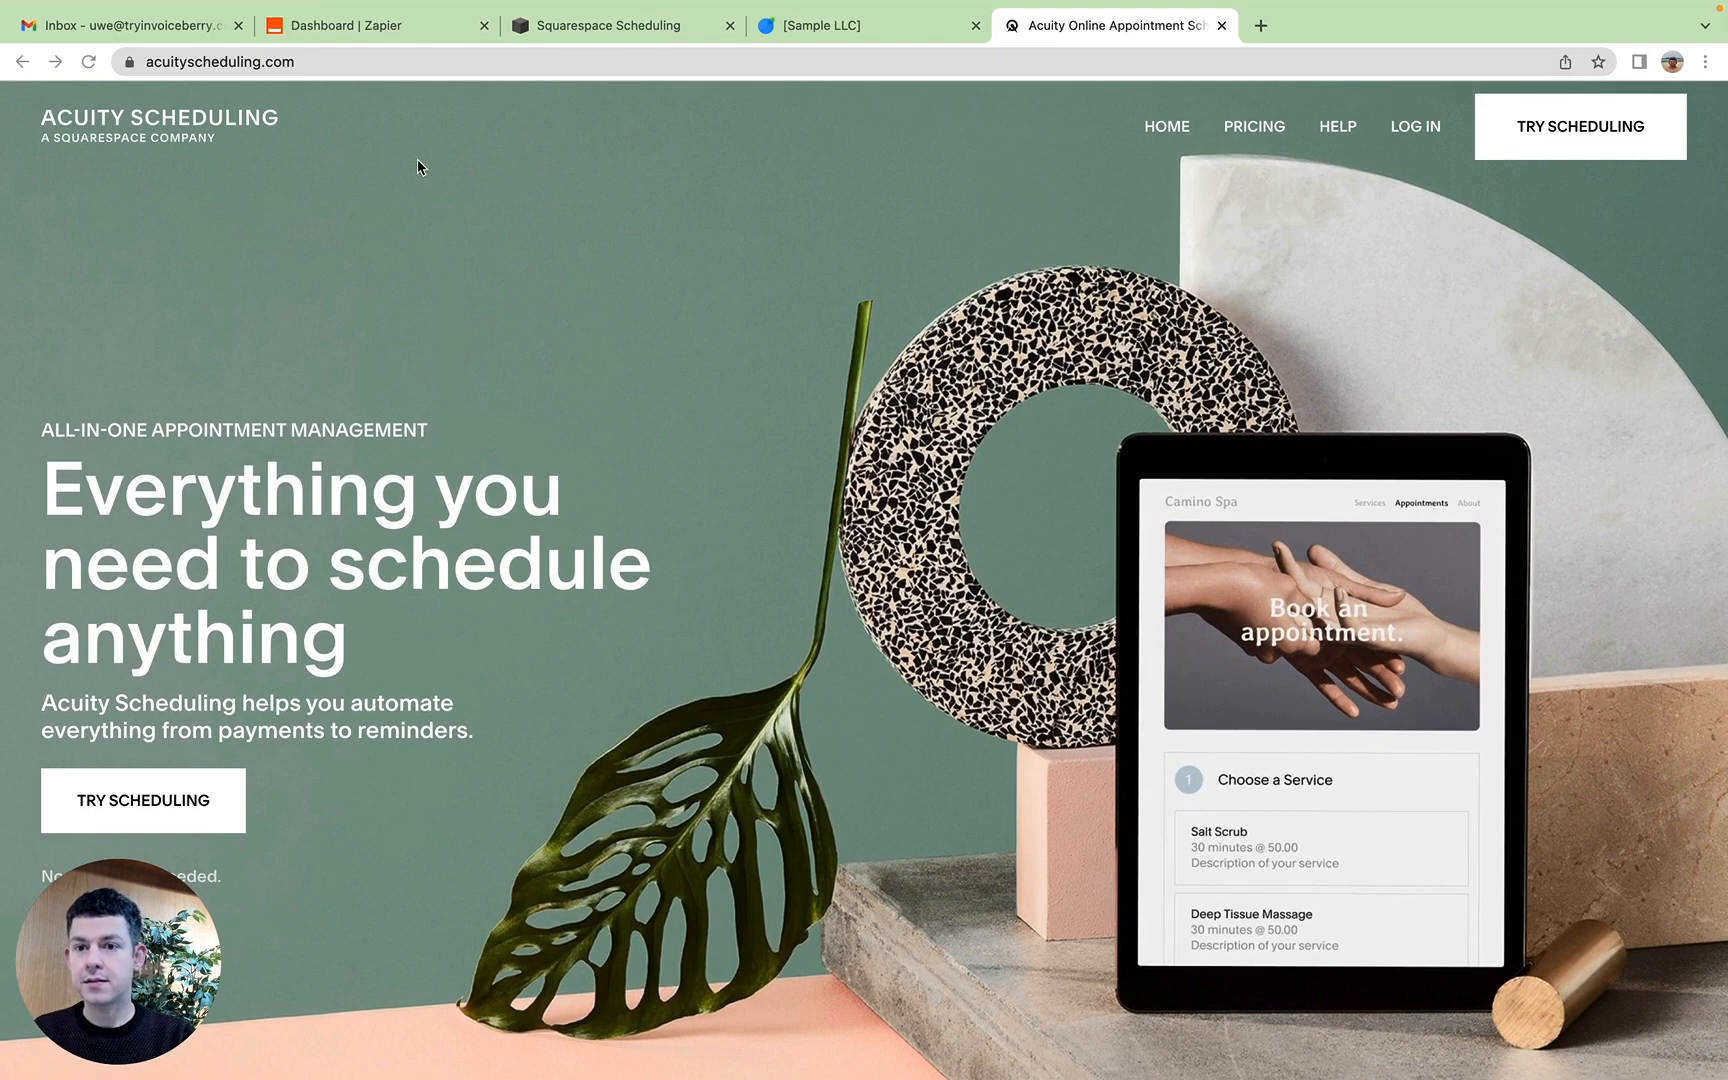
pyautogui.click(369, 28)
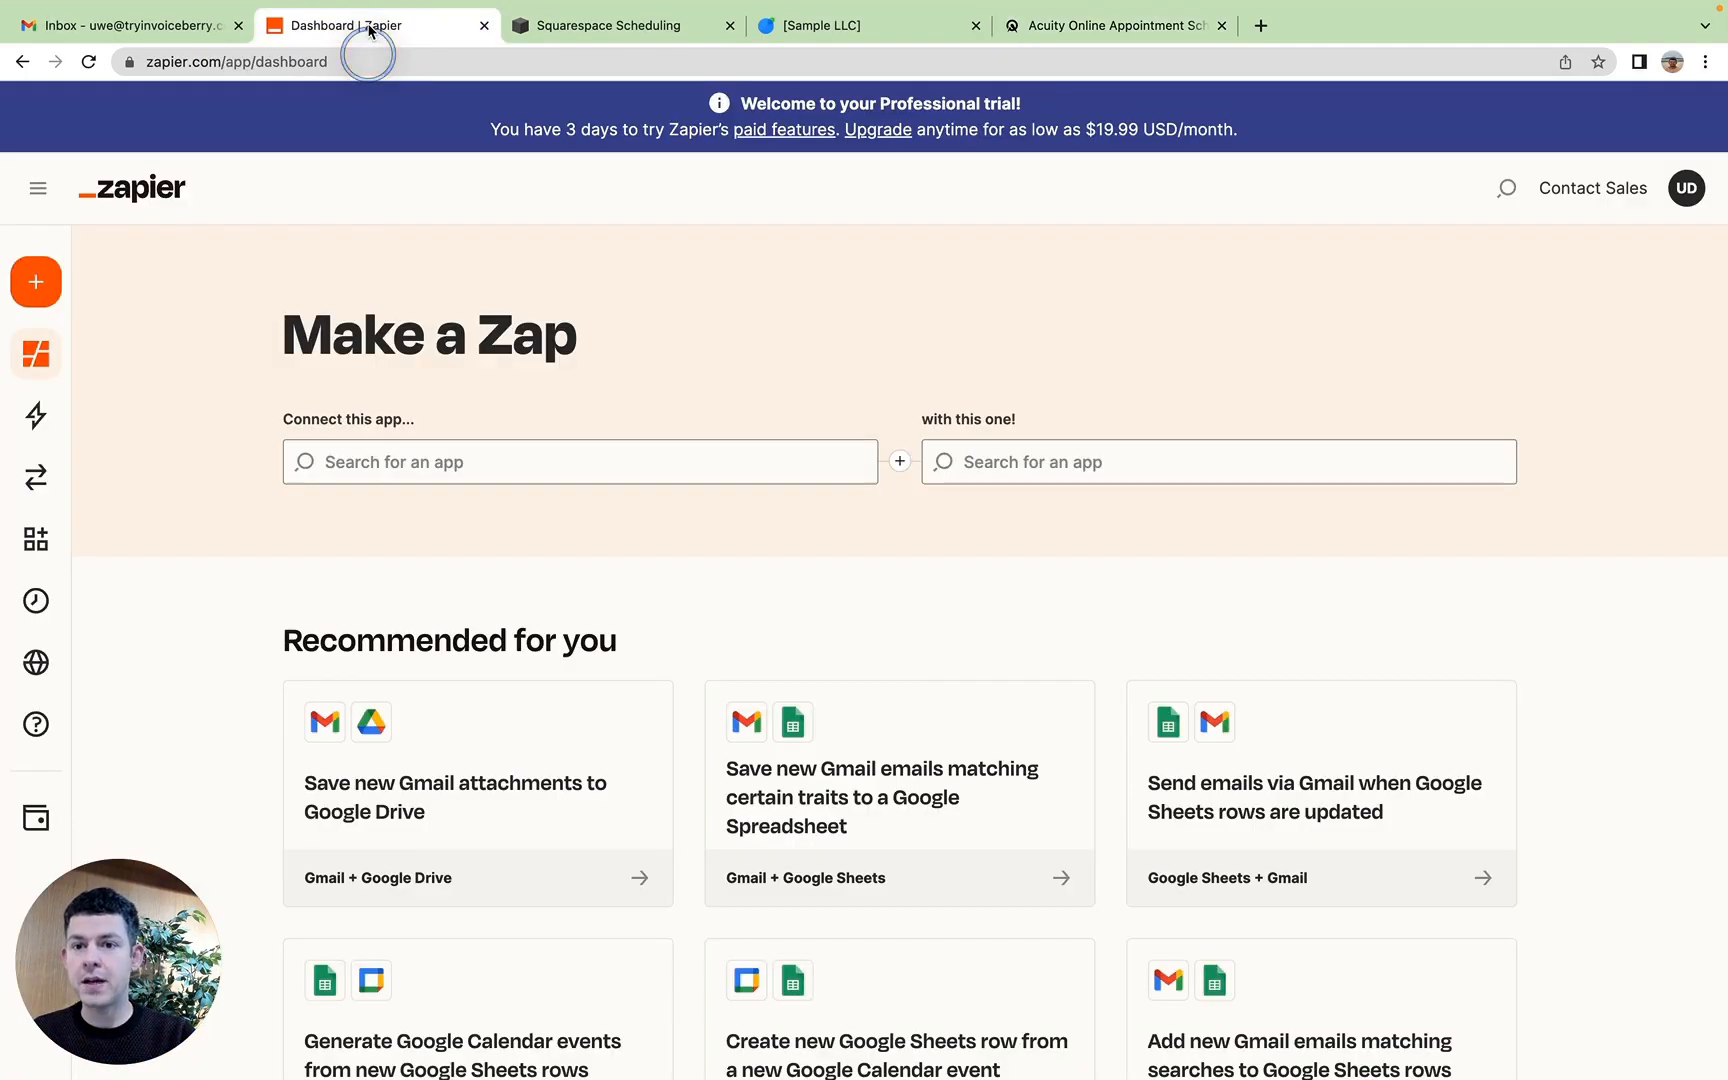
pyautogui.click(622, 28)
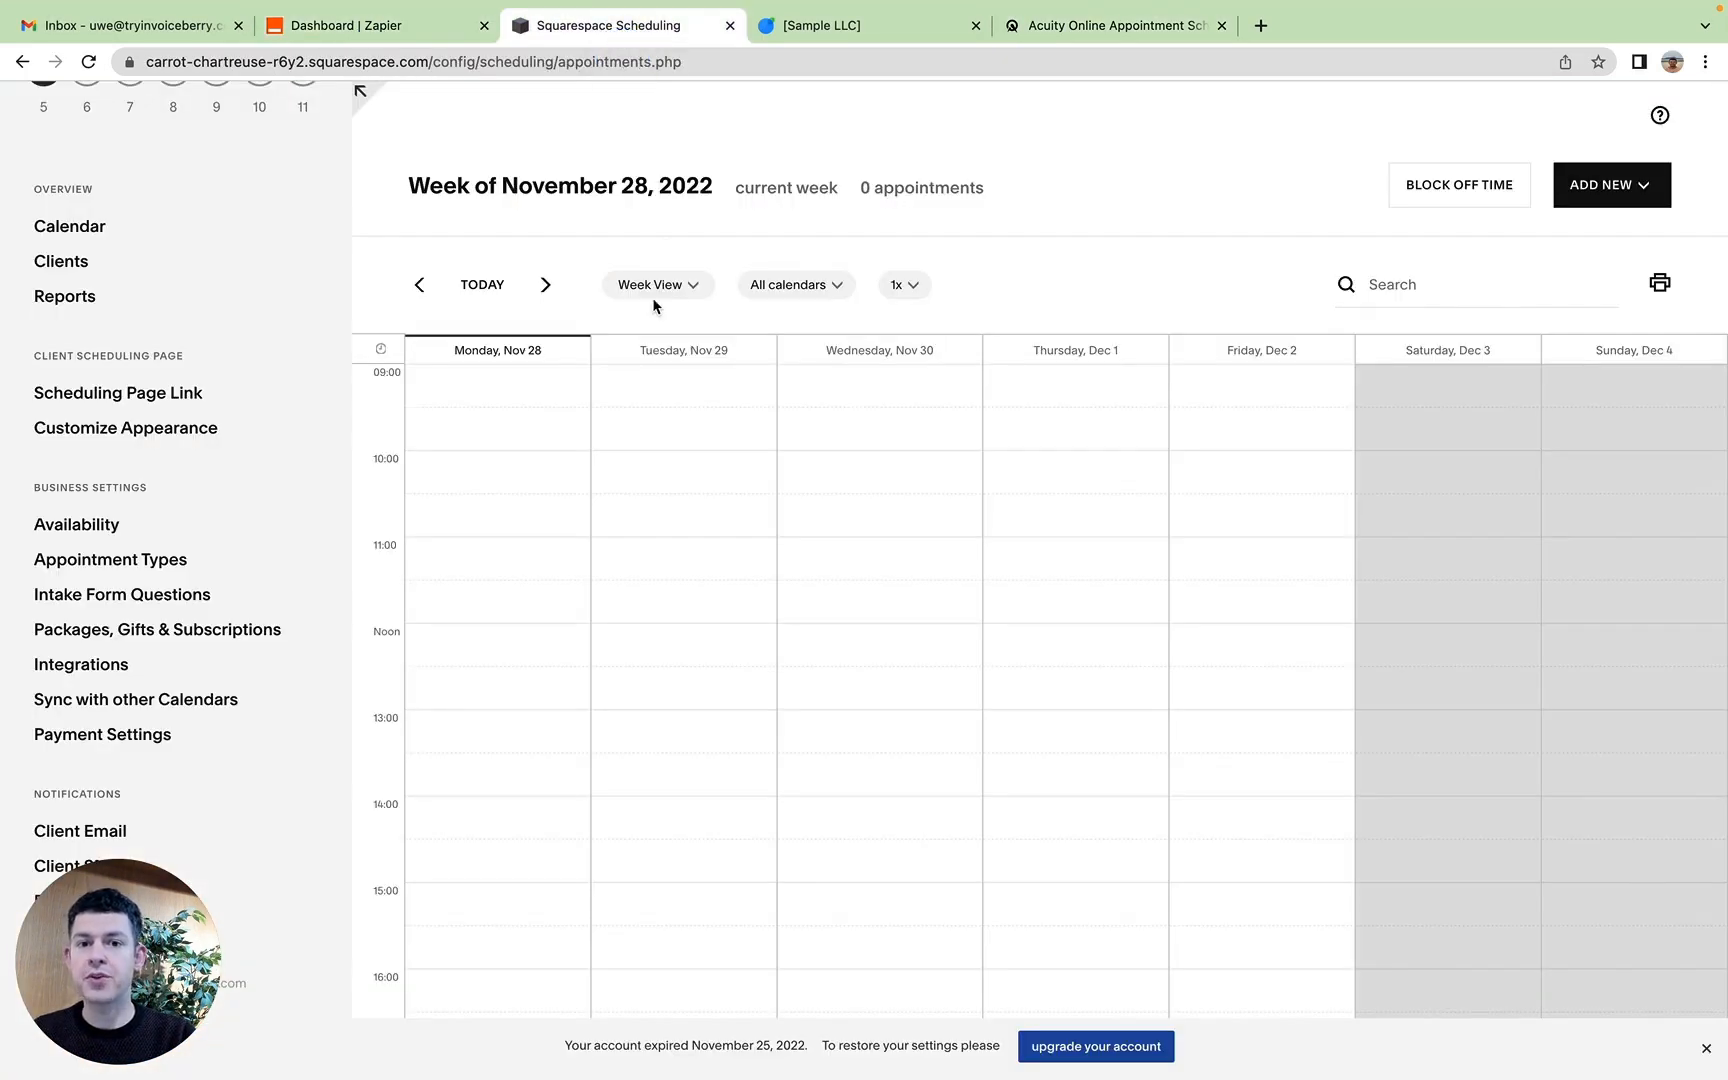
pyautogui.click(838, 40)
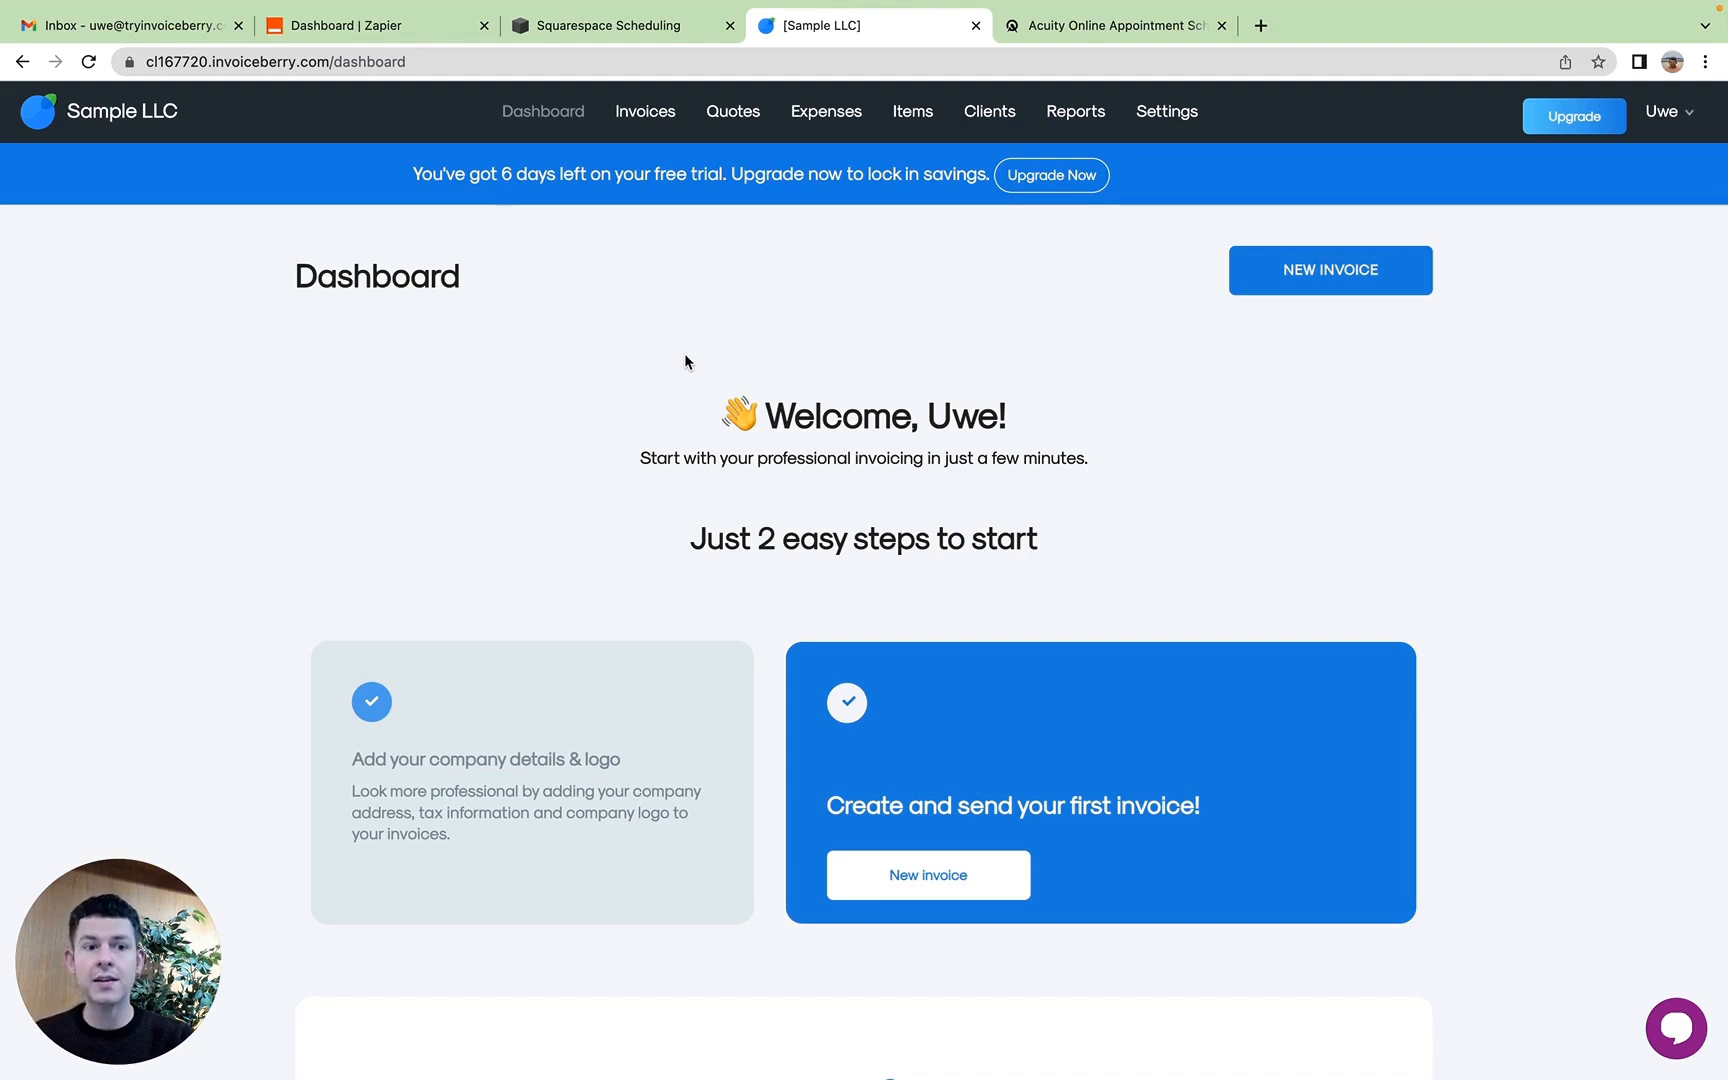
# Step: Switch to Zapier and choose Acuity Scheduling and InvoiceBerry as the two apps to connect in a new Zap
pyautogui.click(405, 28)
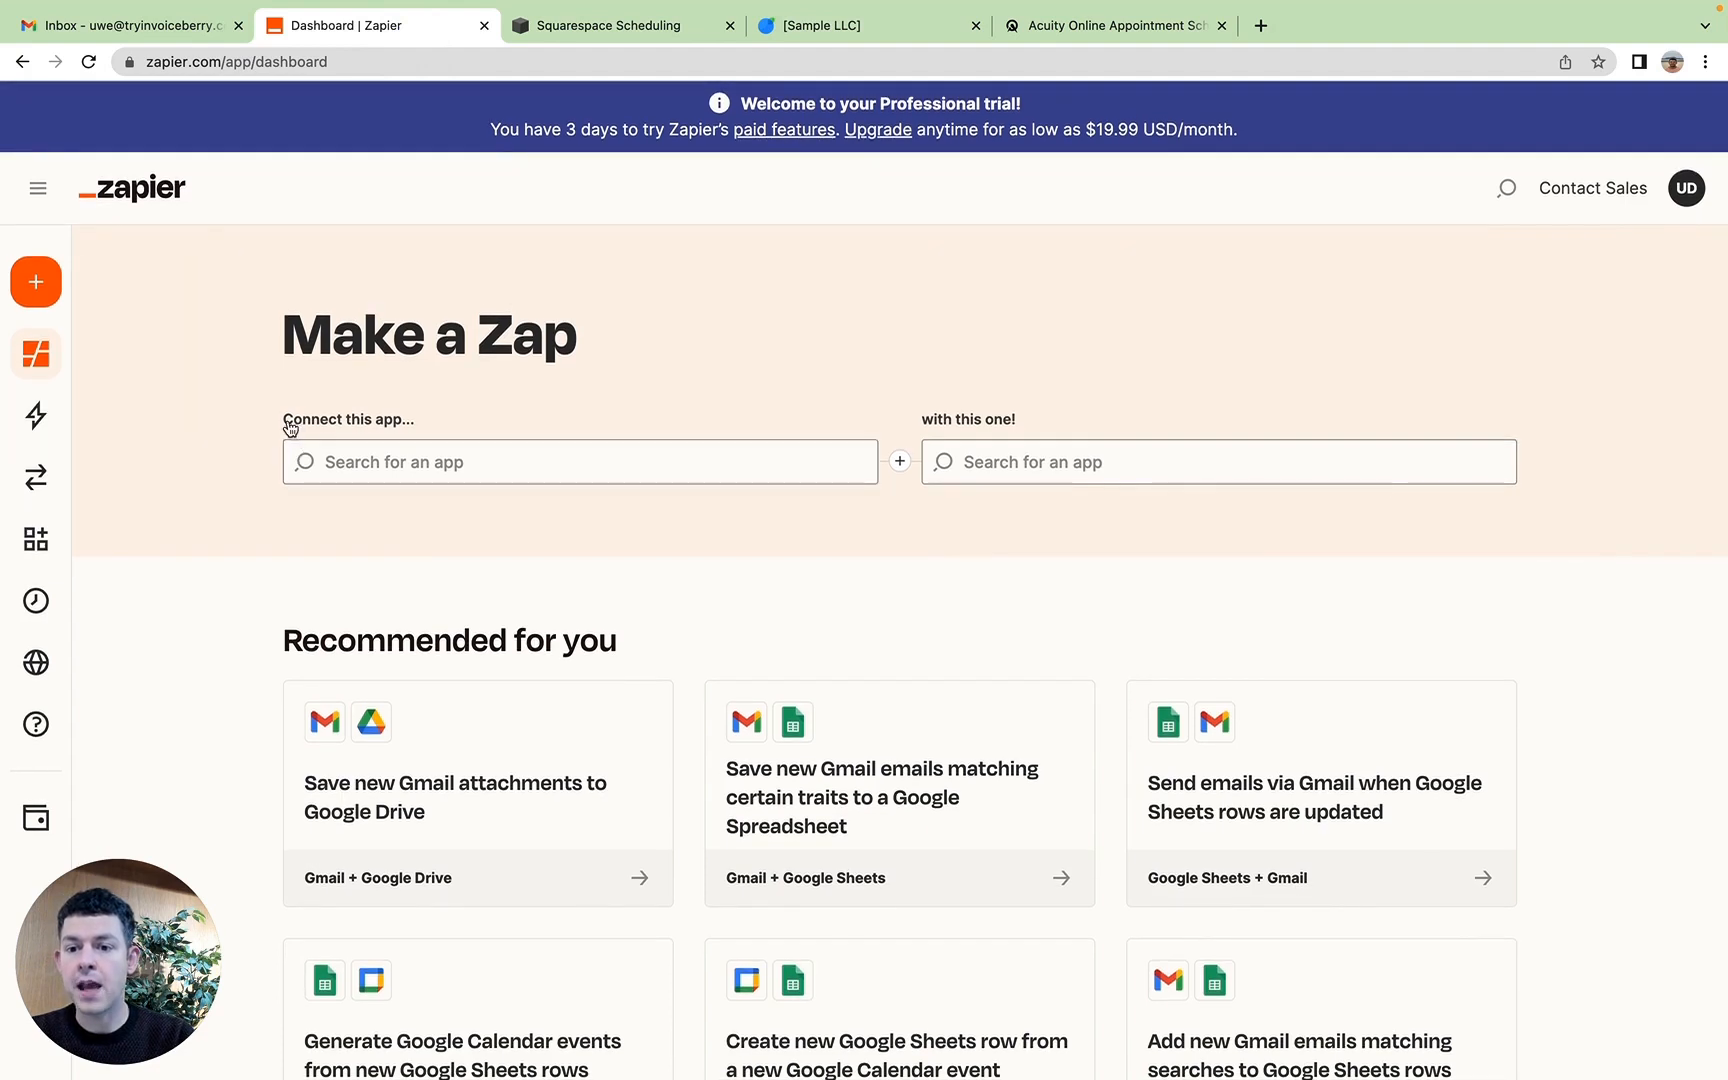
pyautogui.click(460, 463)
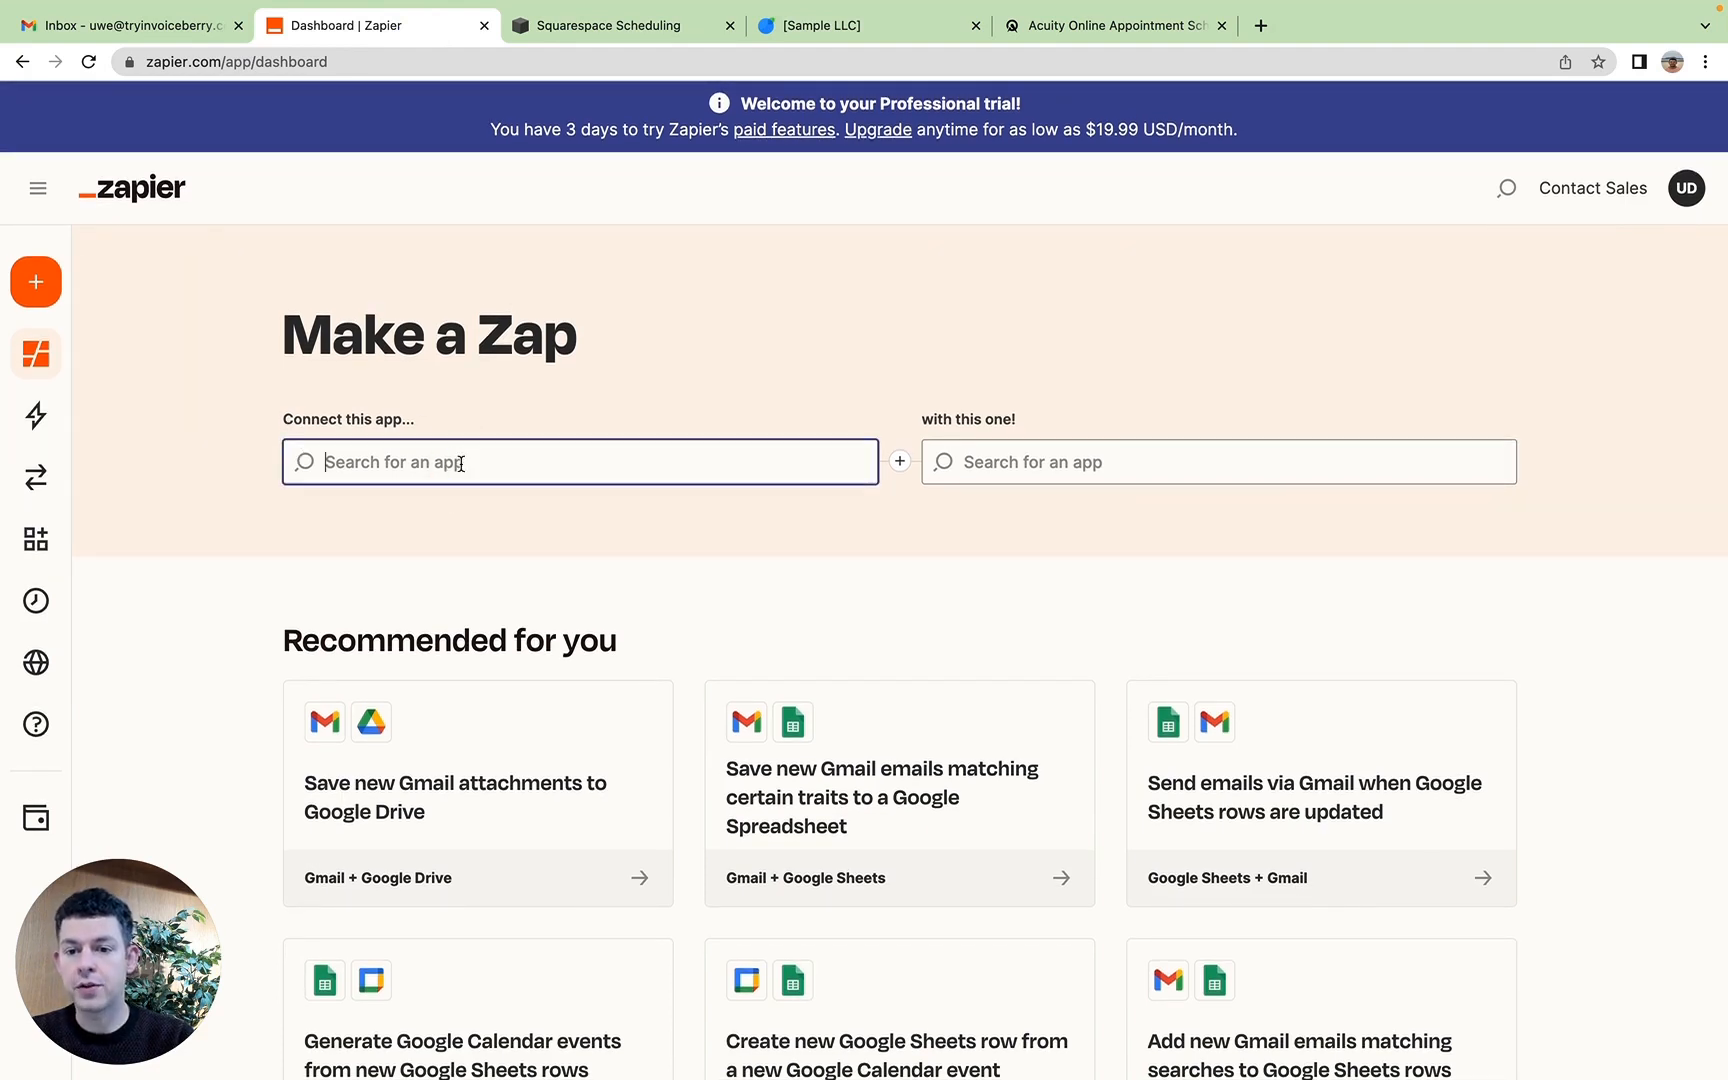
pyautogui.write('acuity')
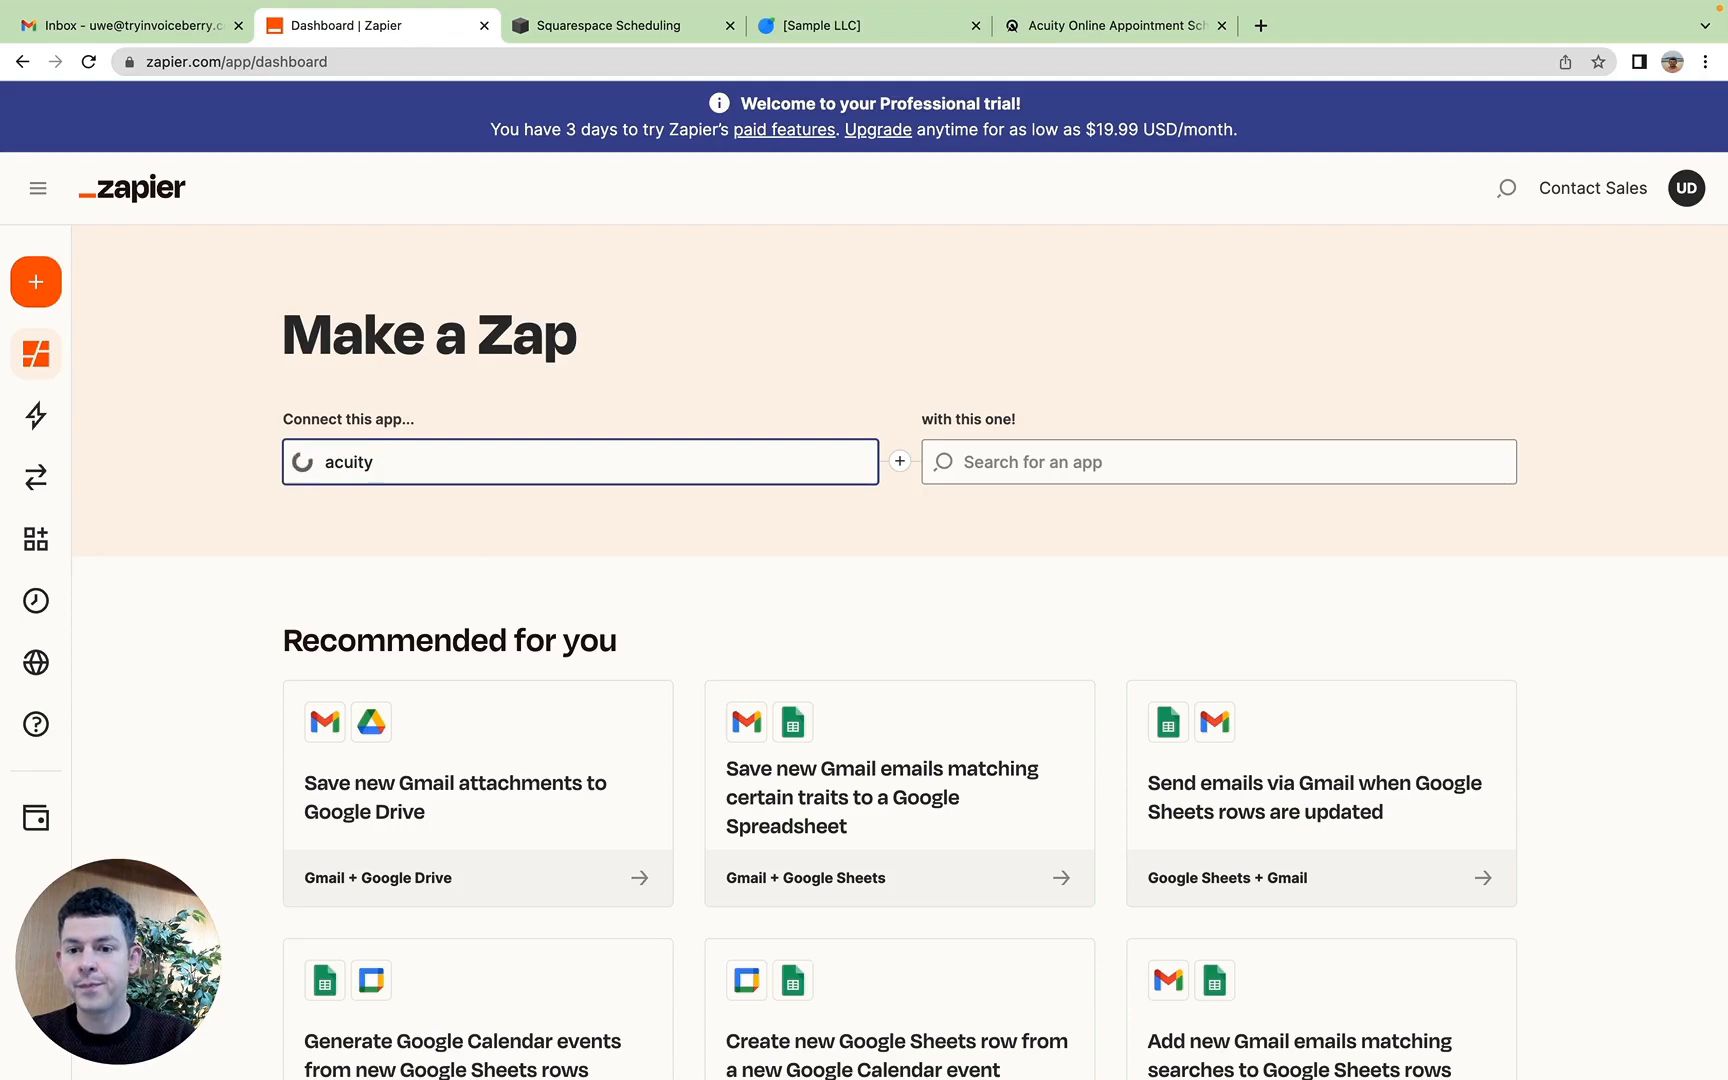
pyautogui.click(470, 521)
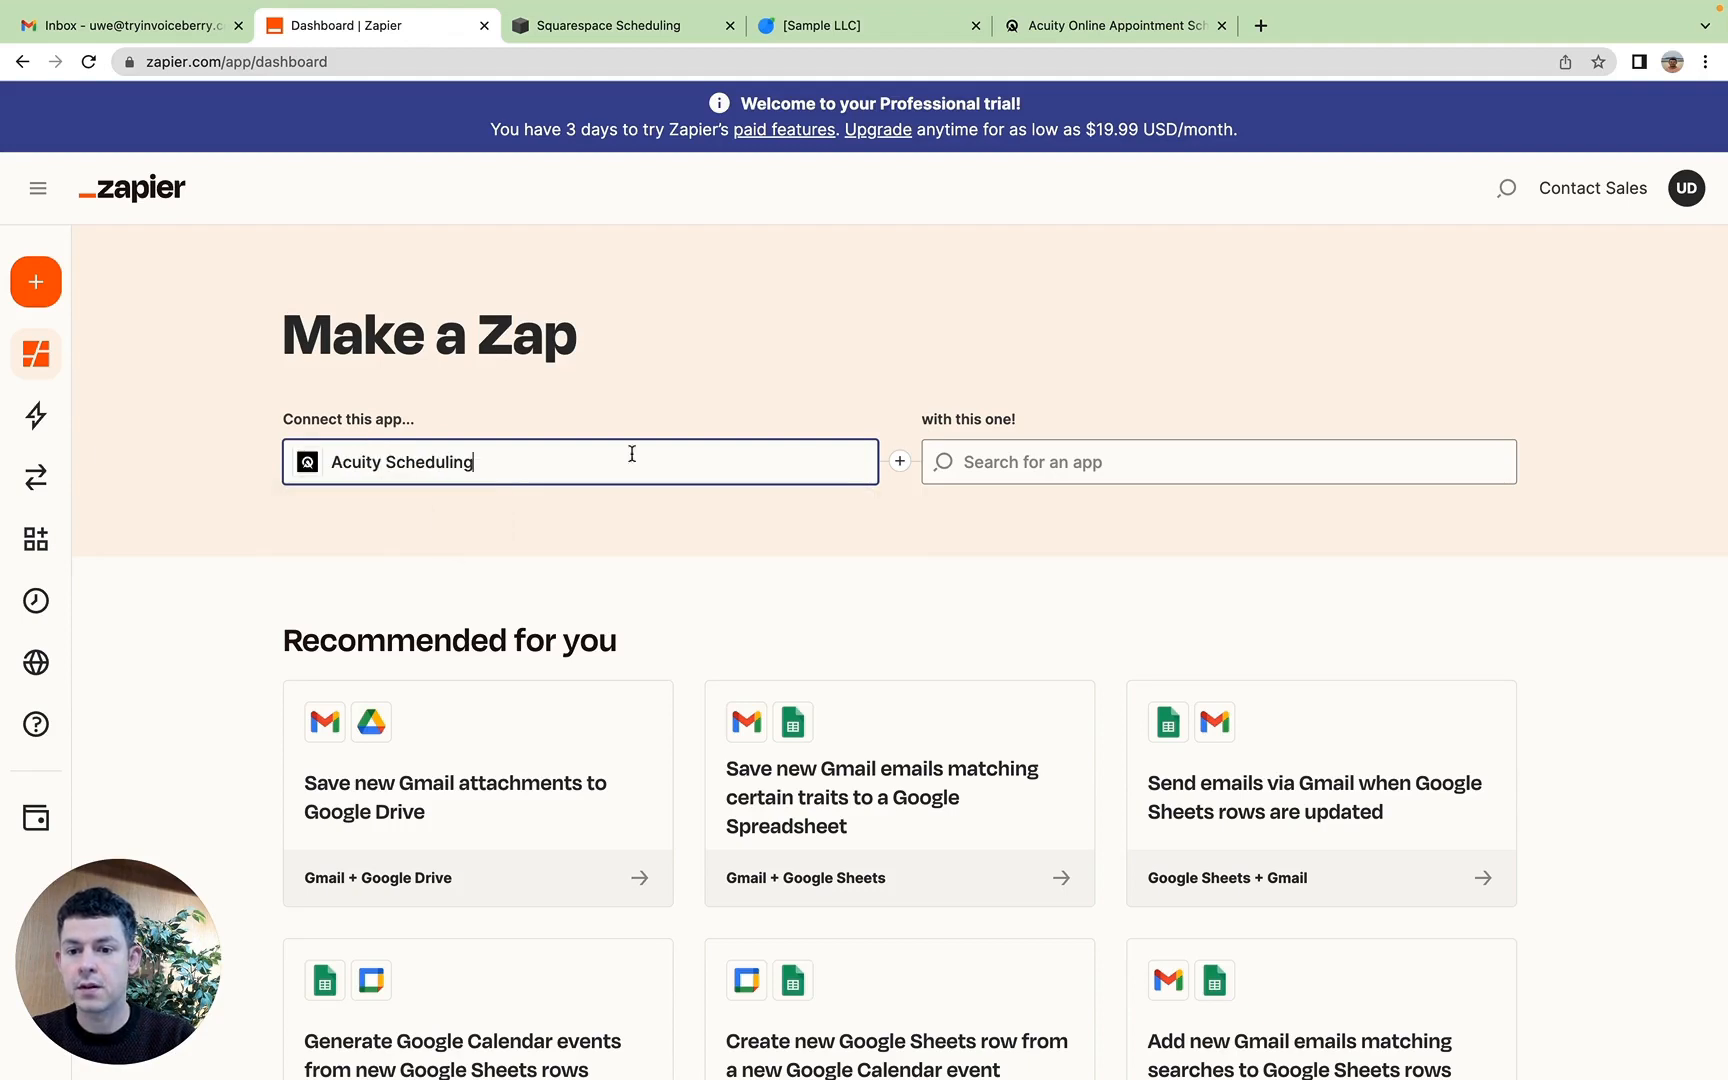
pyautogui.click(1087, 460)
pyautogui.write('invoiceberry')
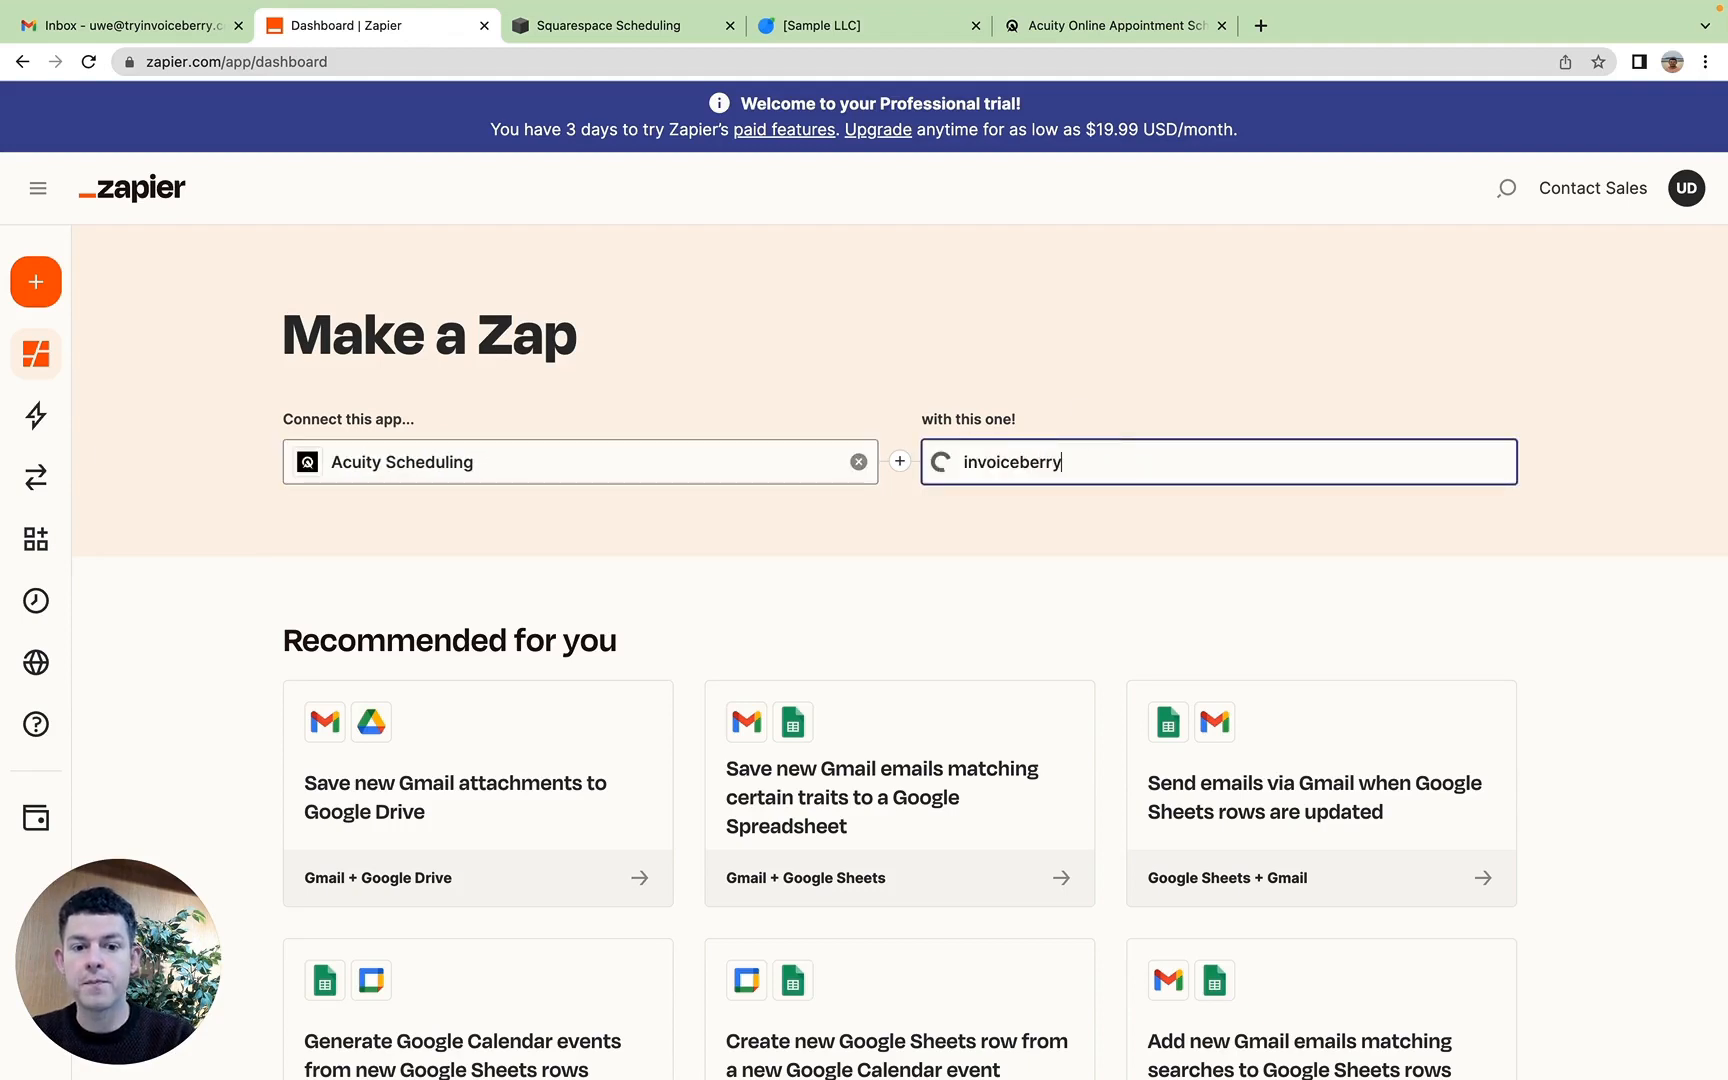
pyautogui.click(1061, 517)
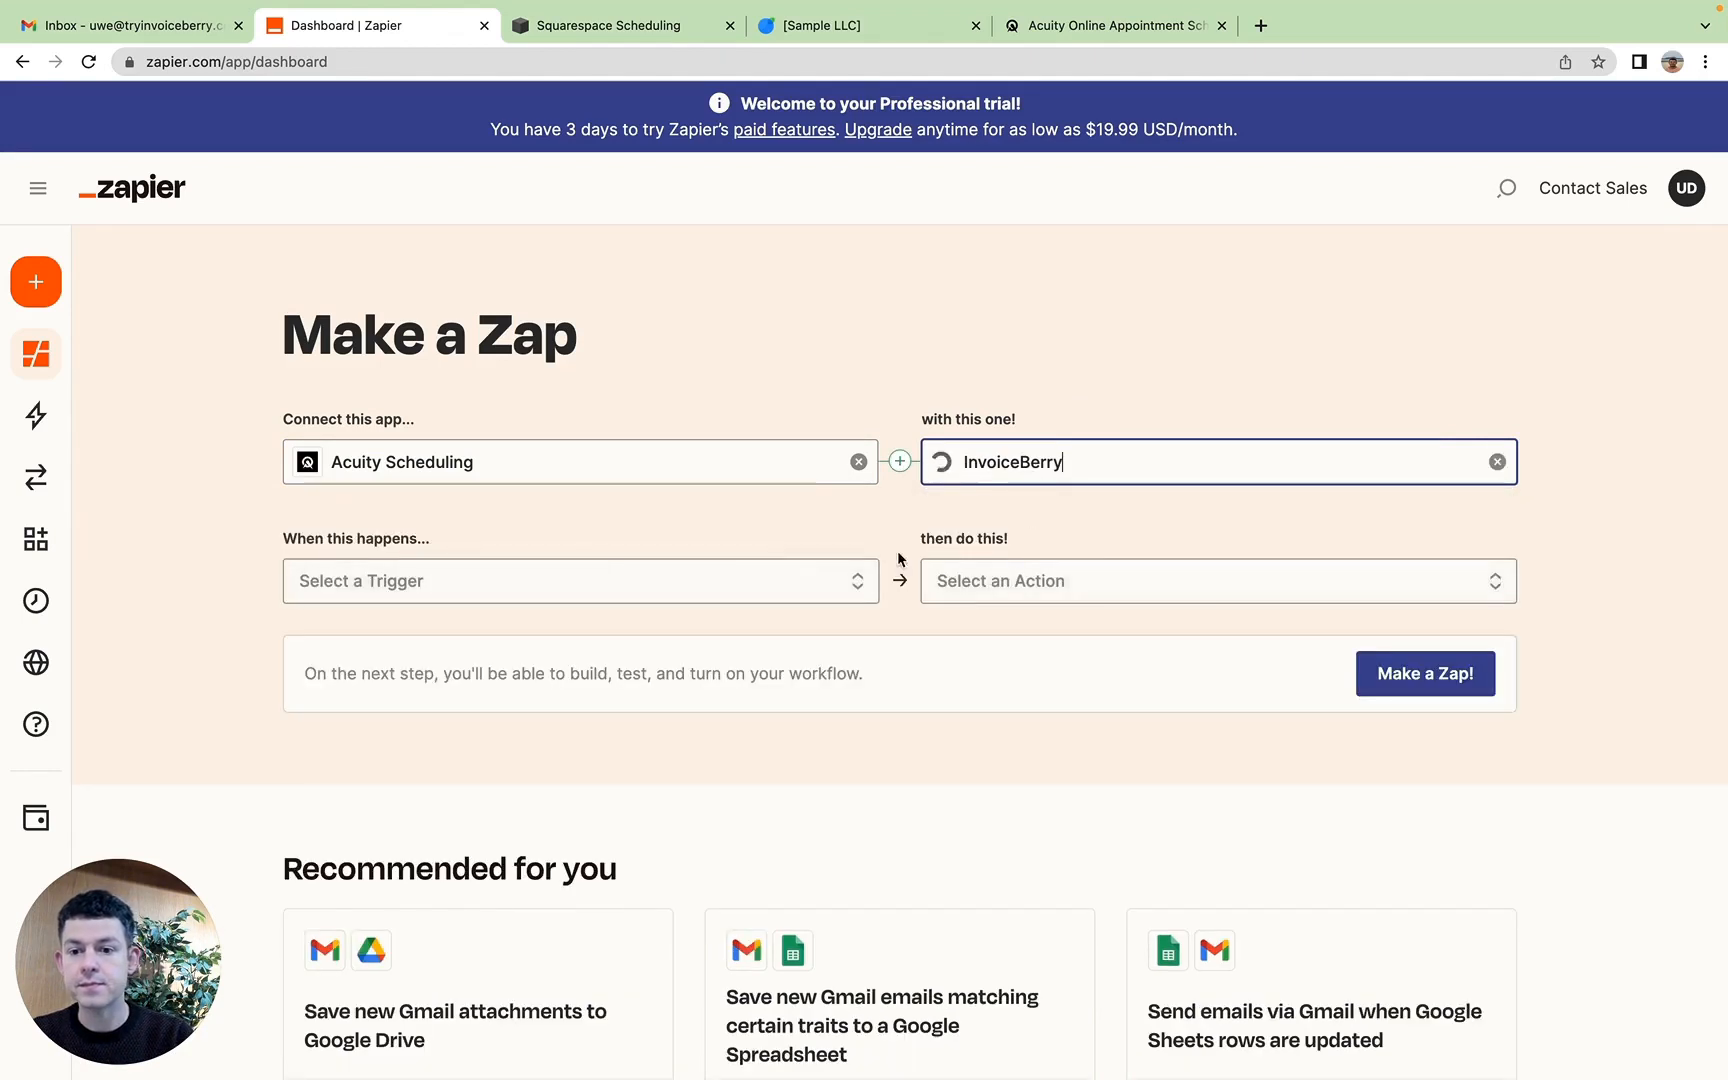
# Step: Set the trigger to New Appointment and the action to Create Invoice, and start the guided Zap setup
pyautogui.click(386, 580)
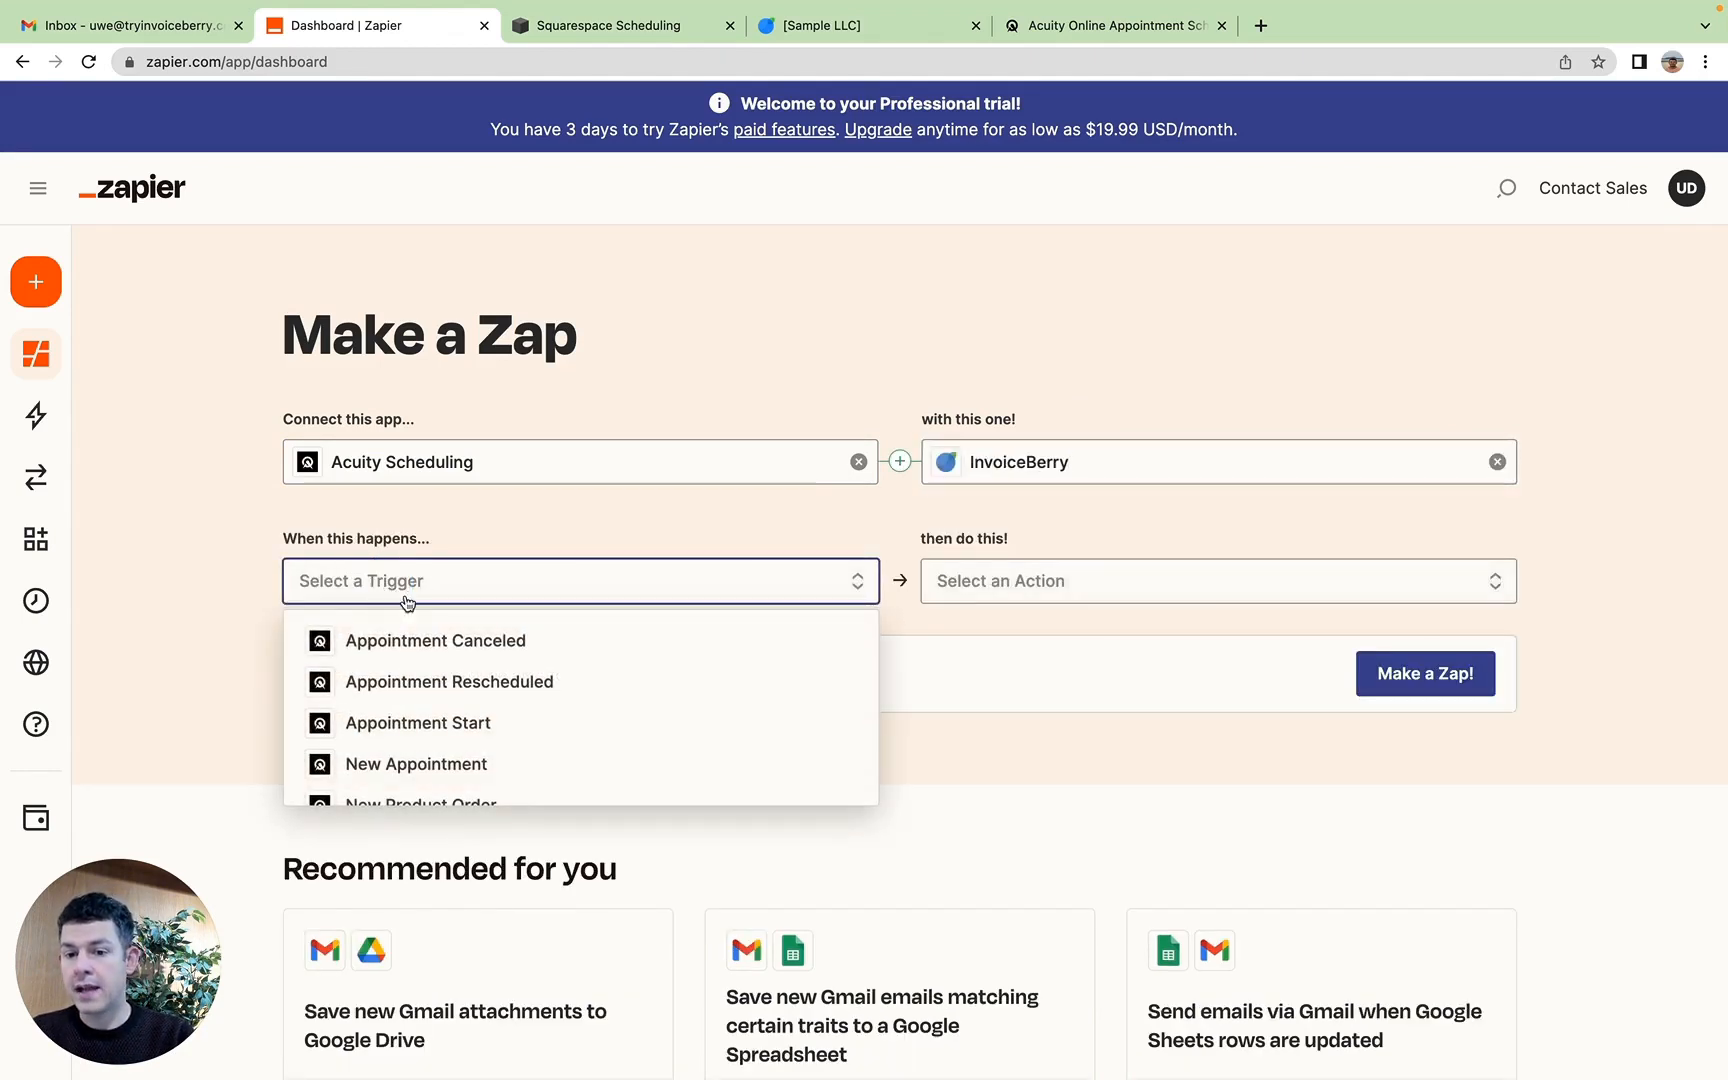
pyautogui.scroll(-1, 400, 620)
pyautogui.click(427, 737)
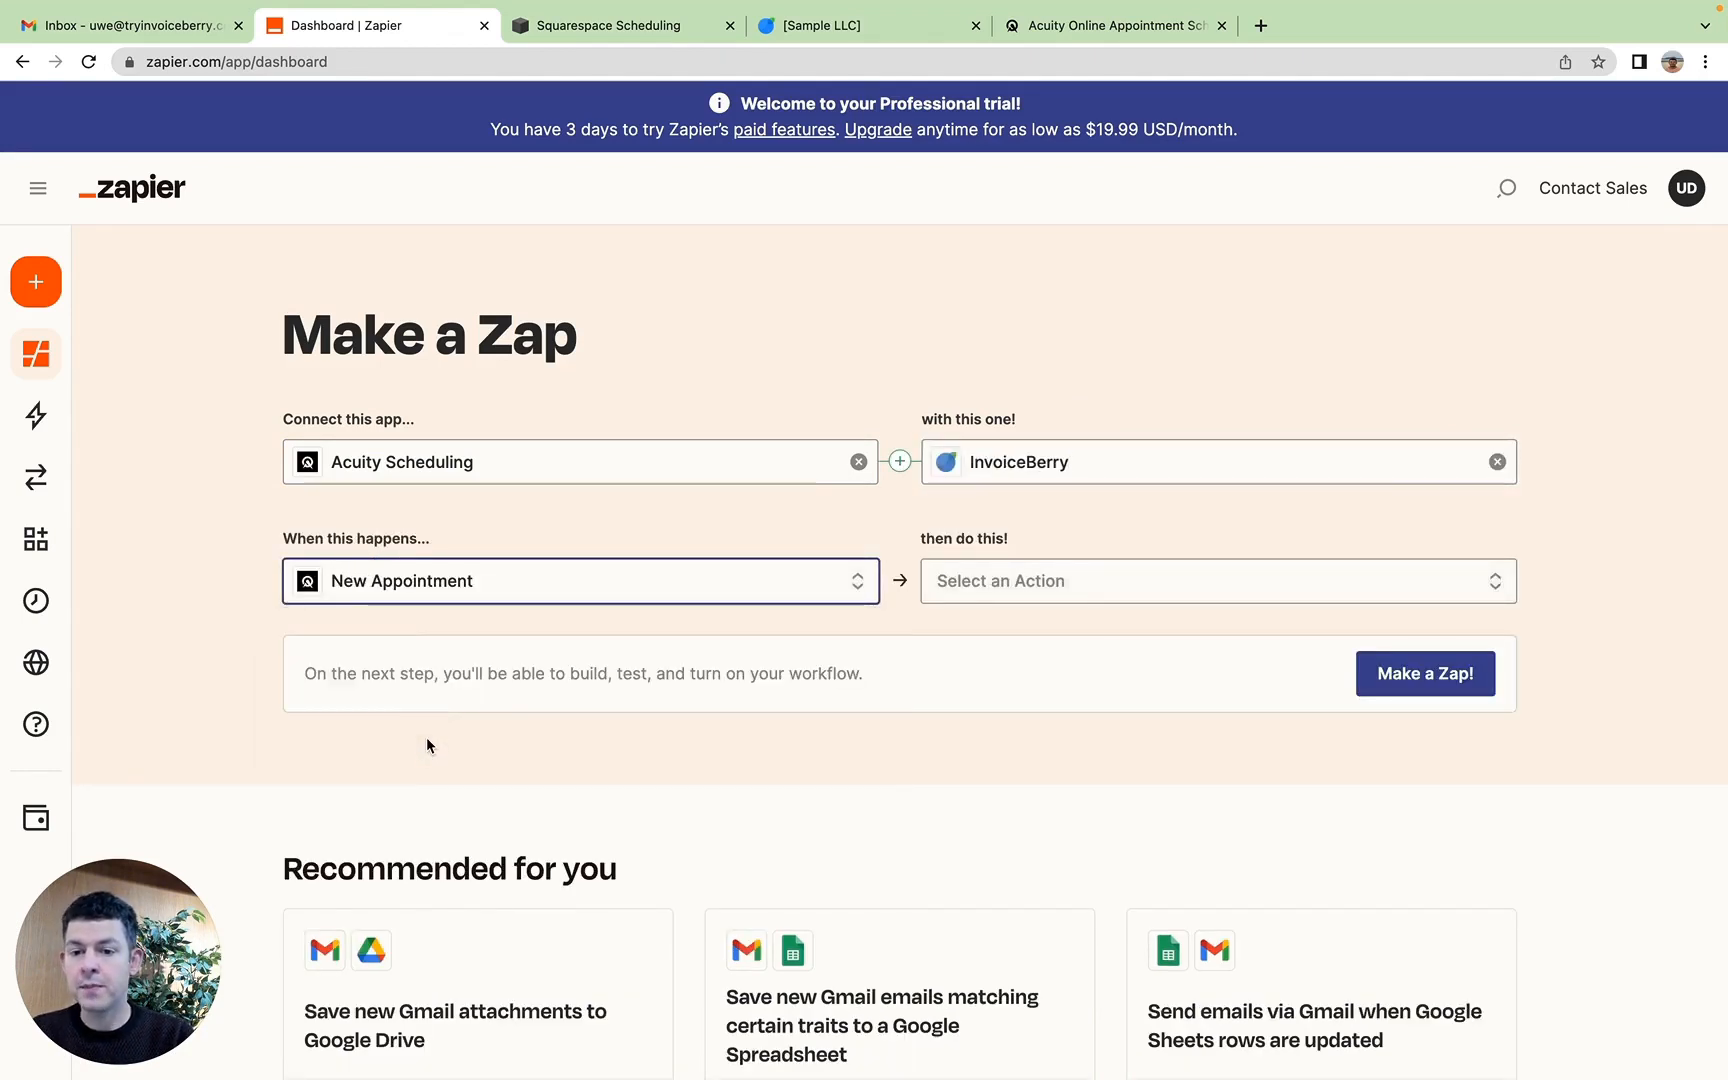
pyautogui.click(1078, 579)
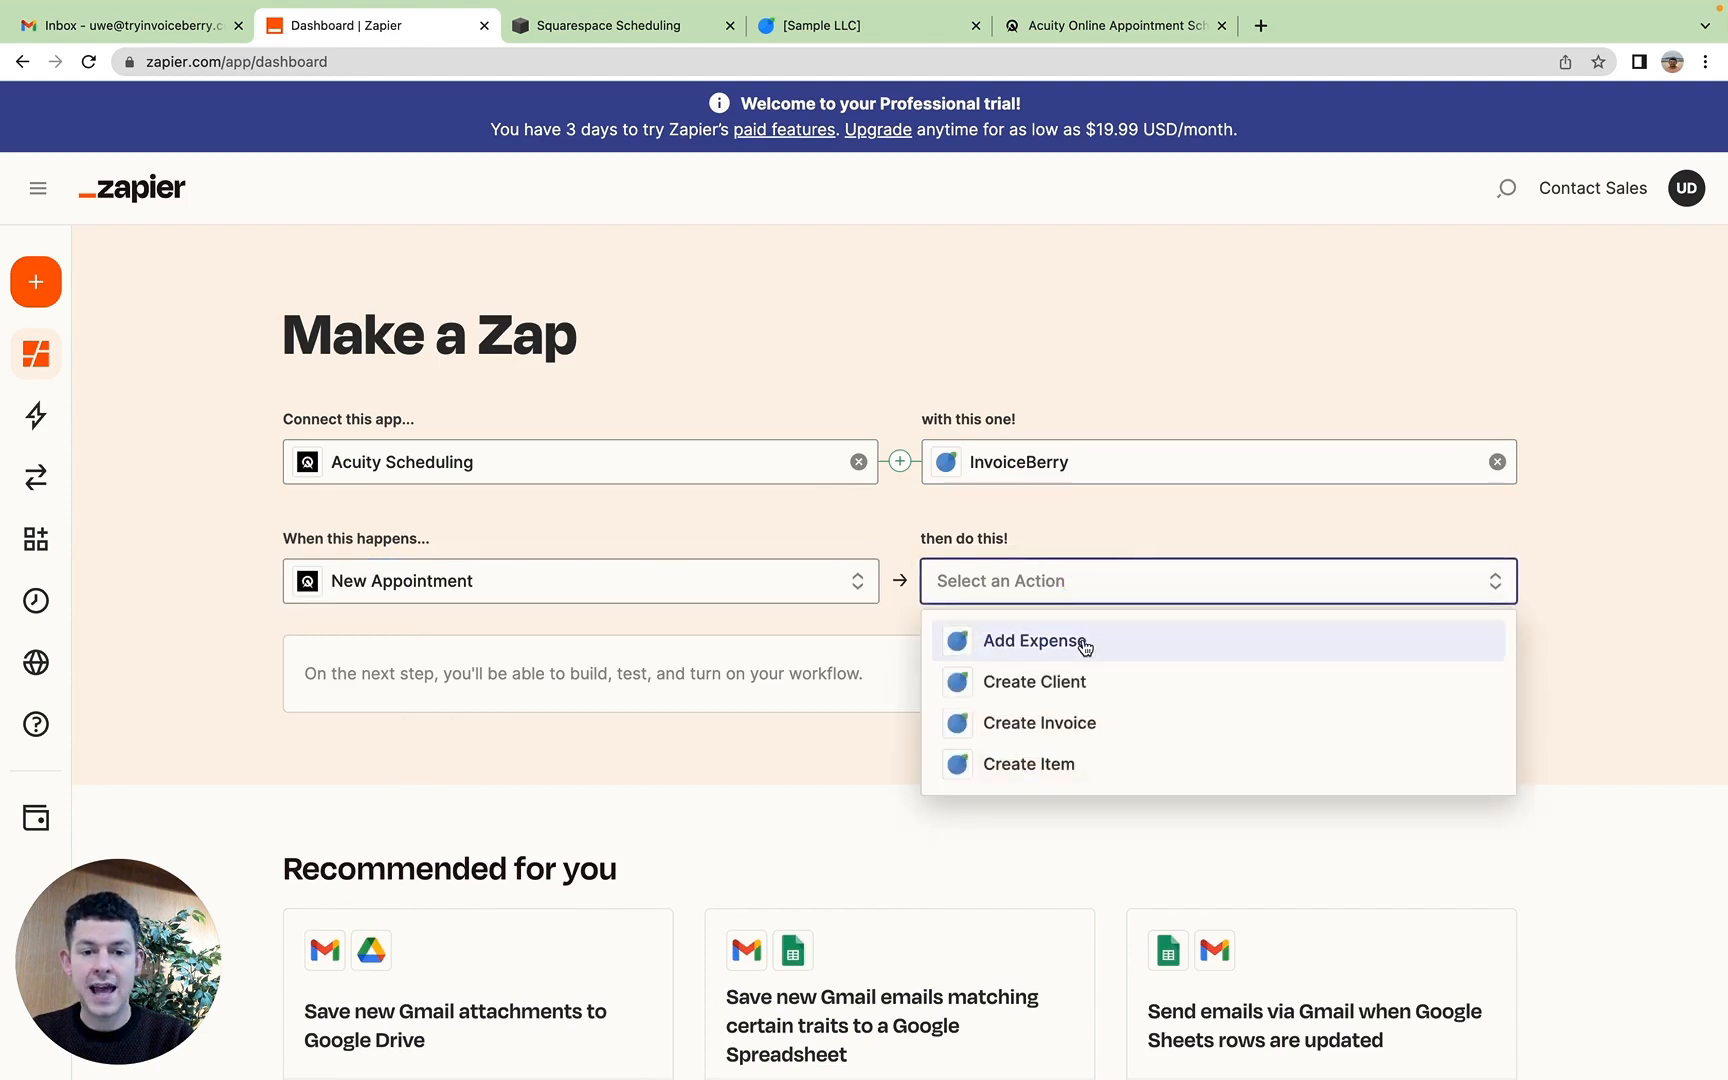
pyautogui.scroll(-1, 1085, 647)
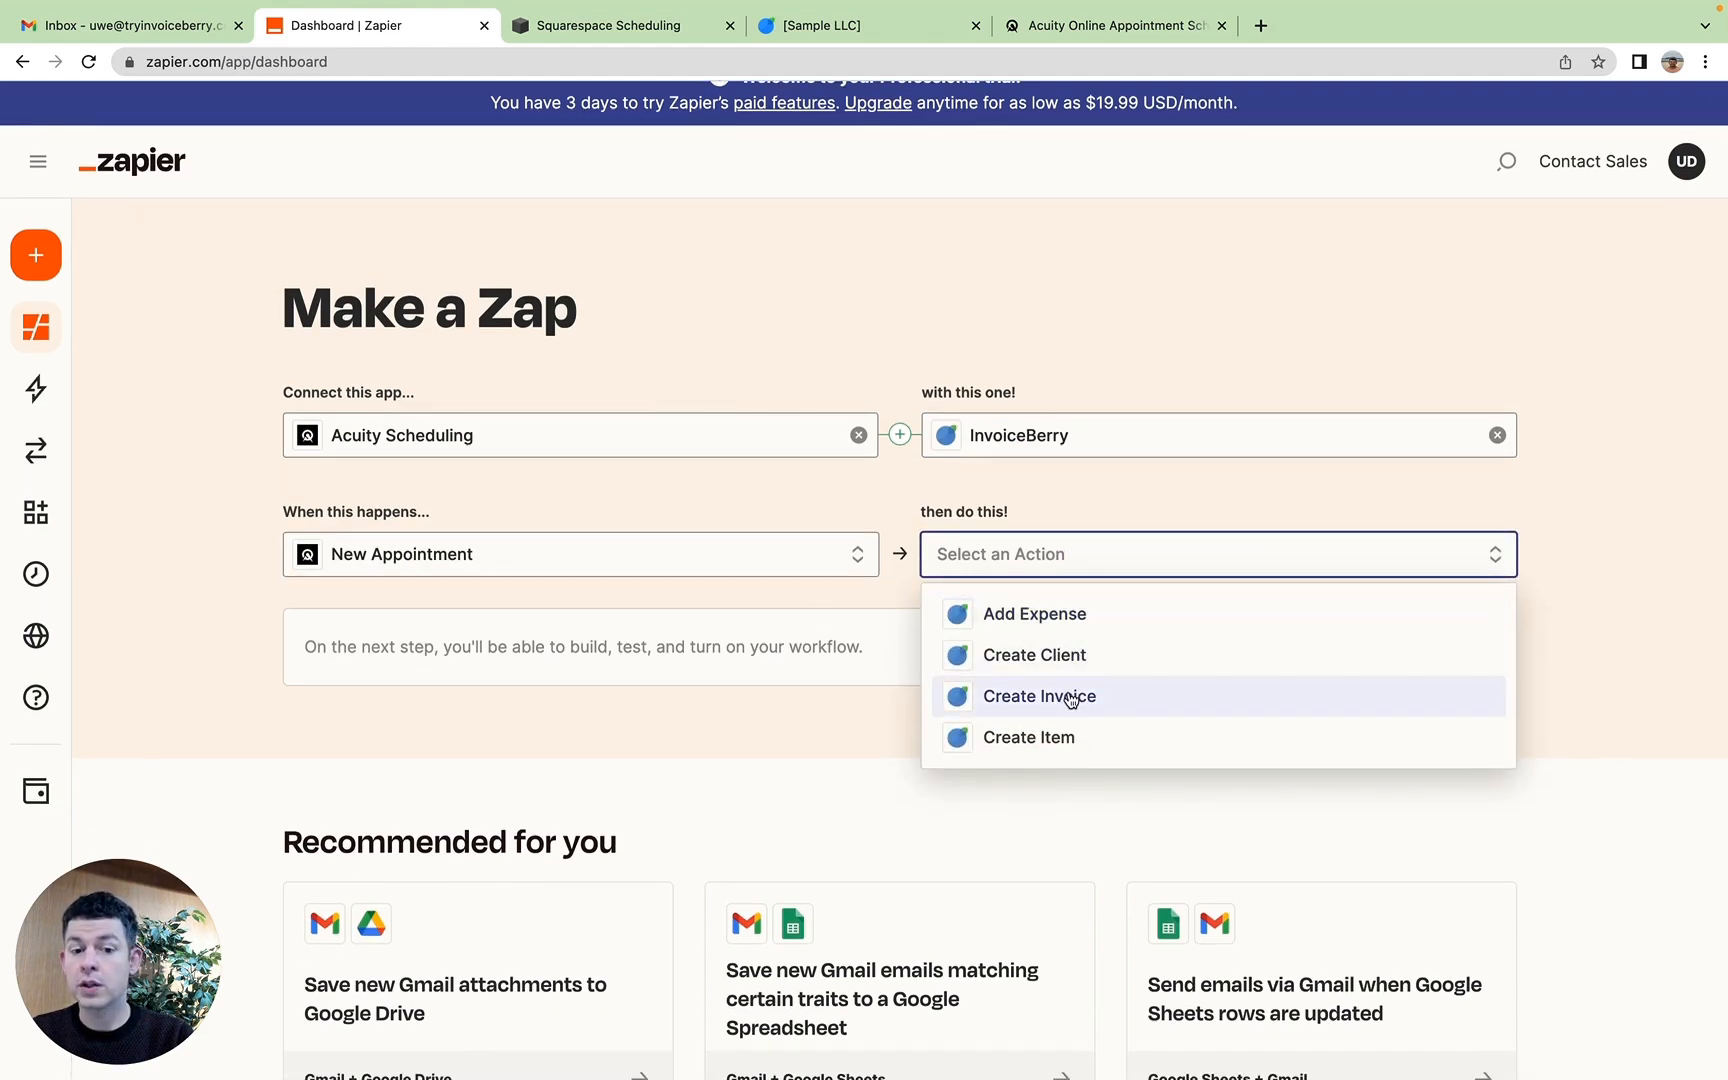
pyautogui.click(1131, 704)
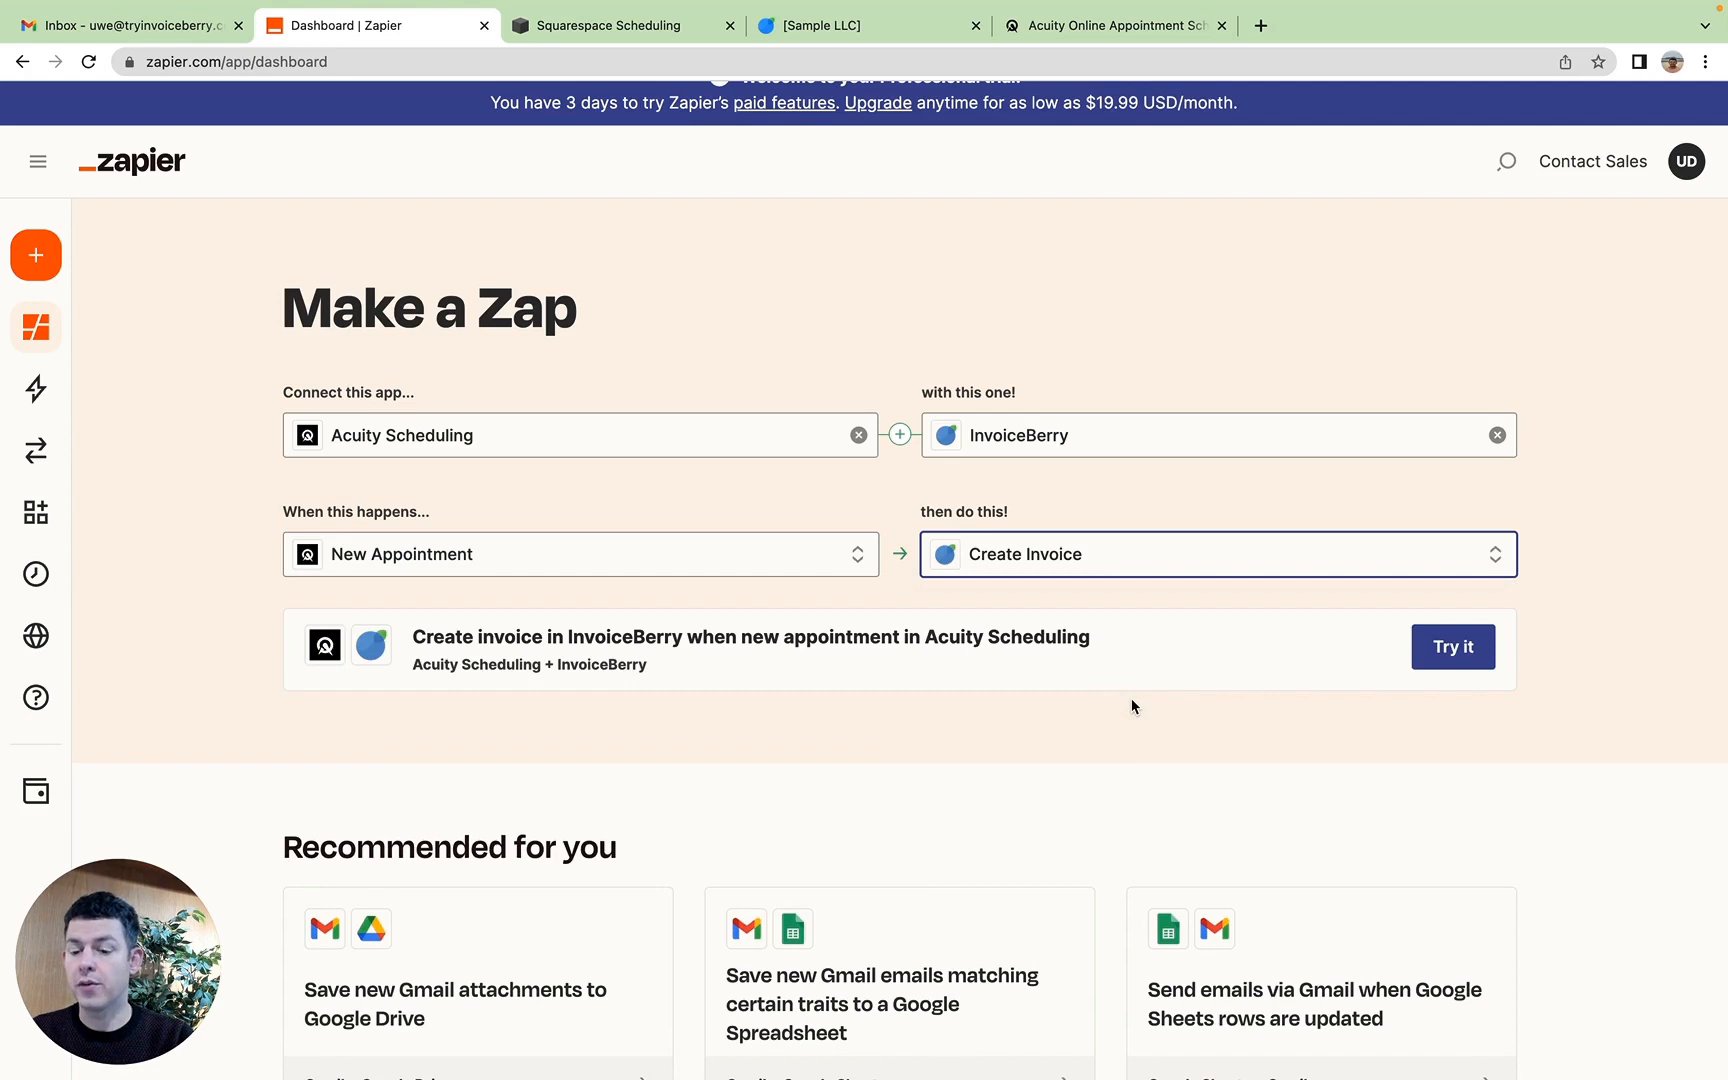
pyautogui.click(1456, 648)
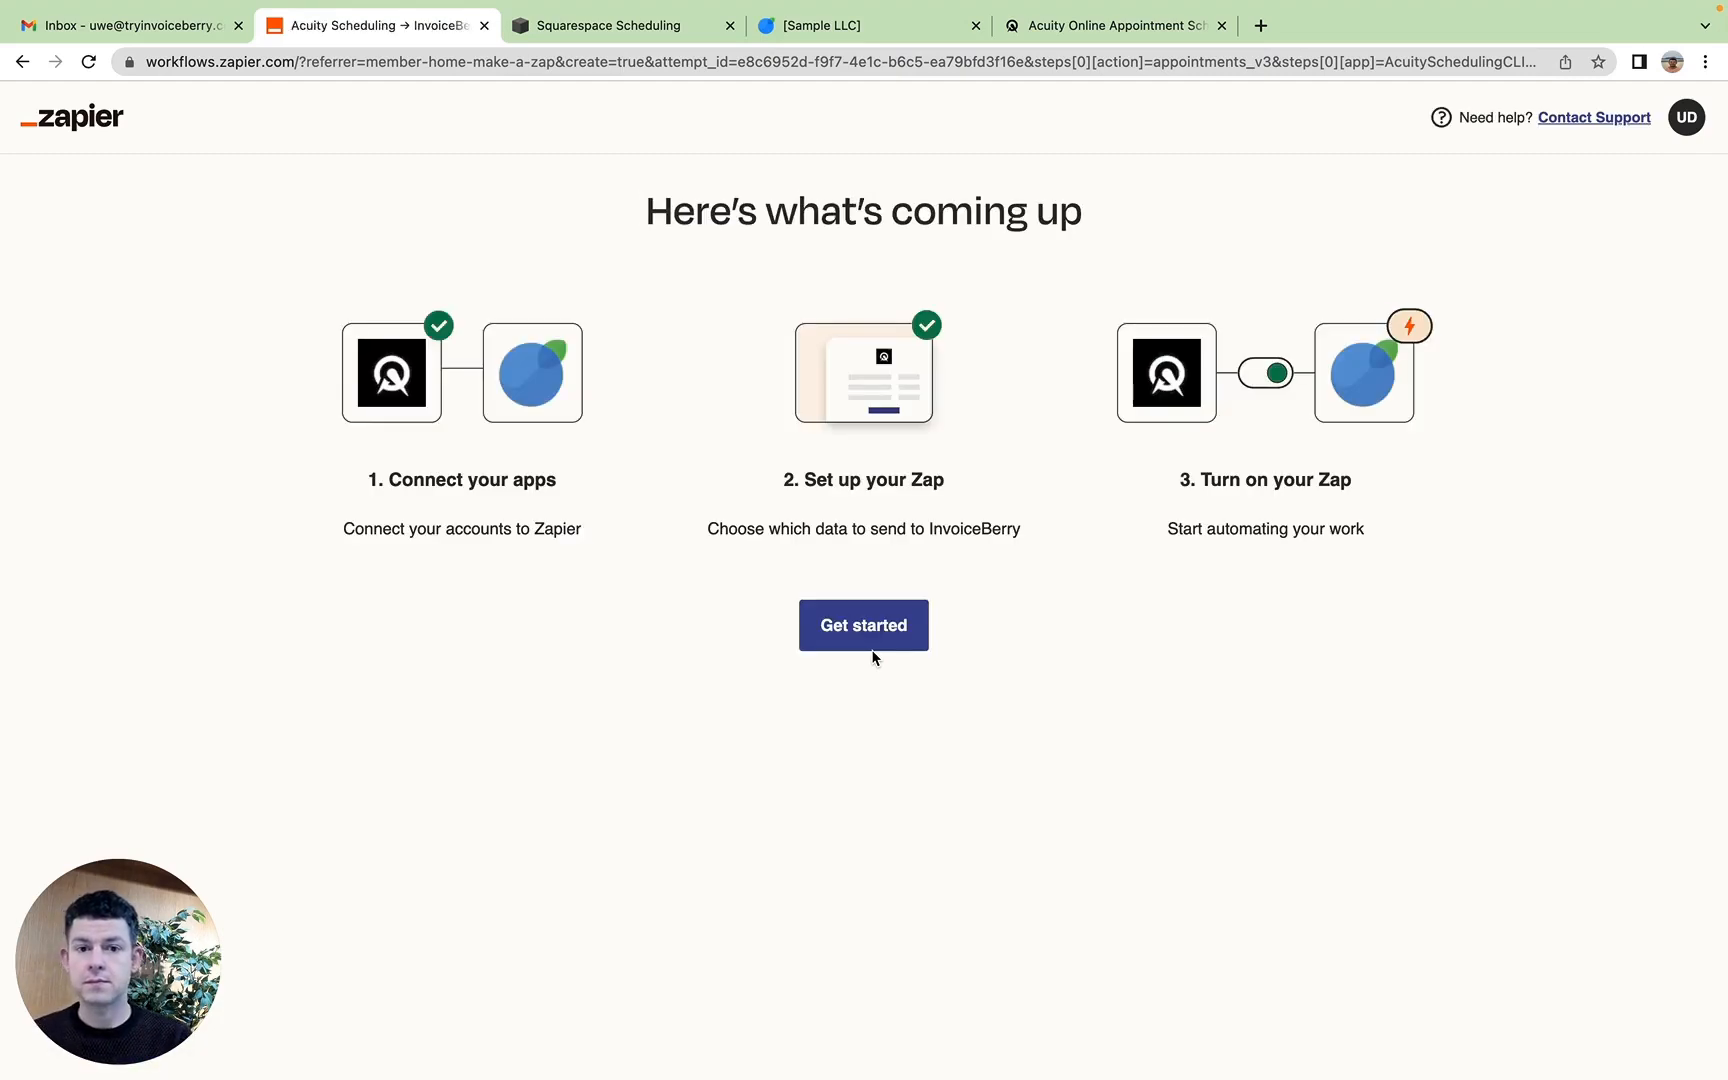
pyautogui.click(869, 645)
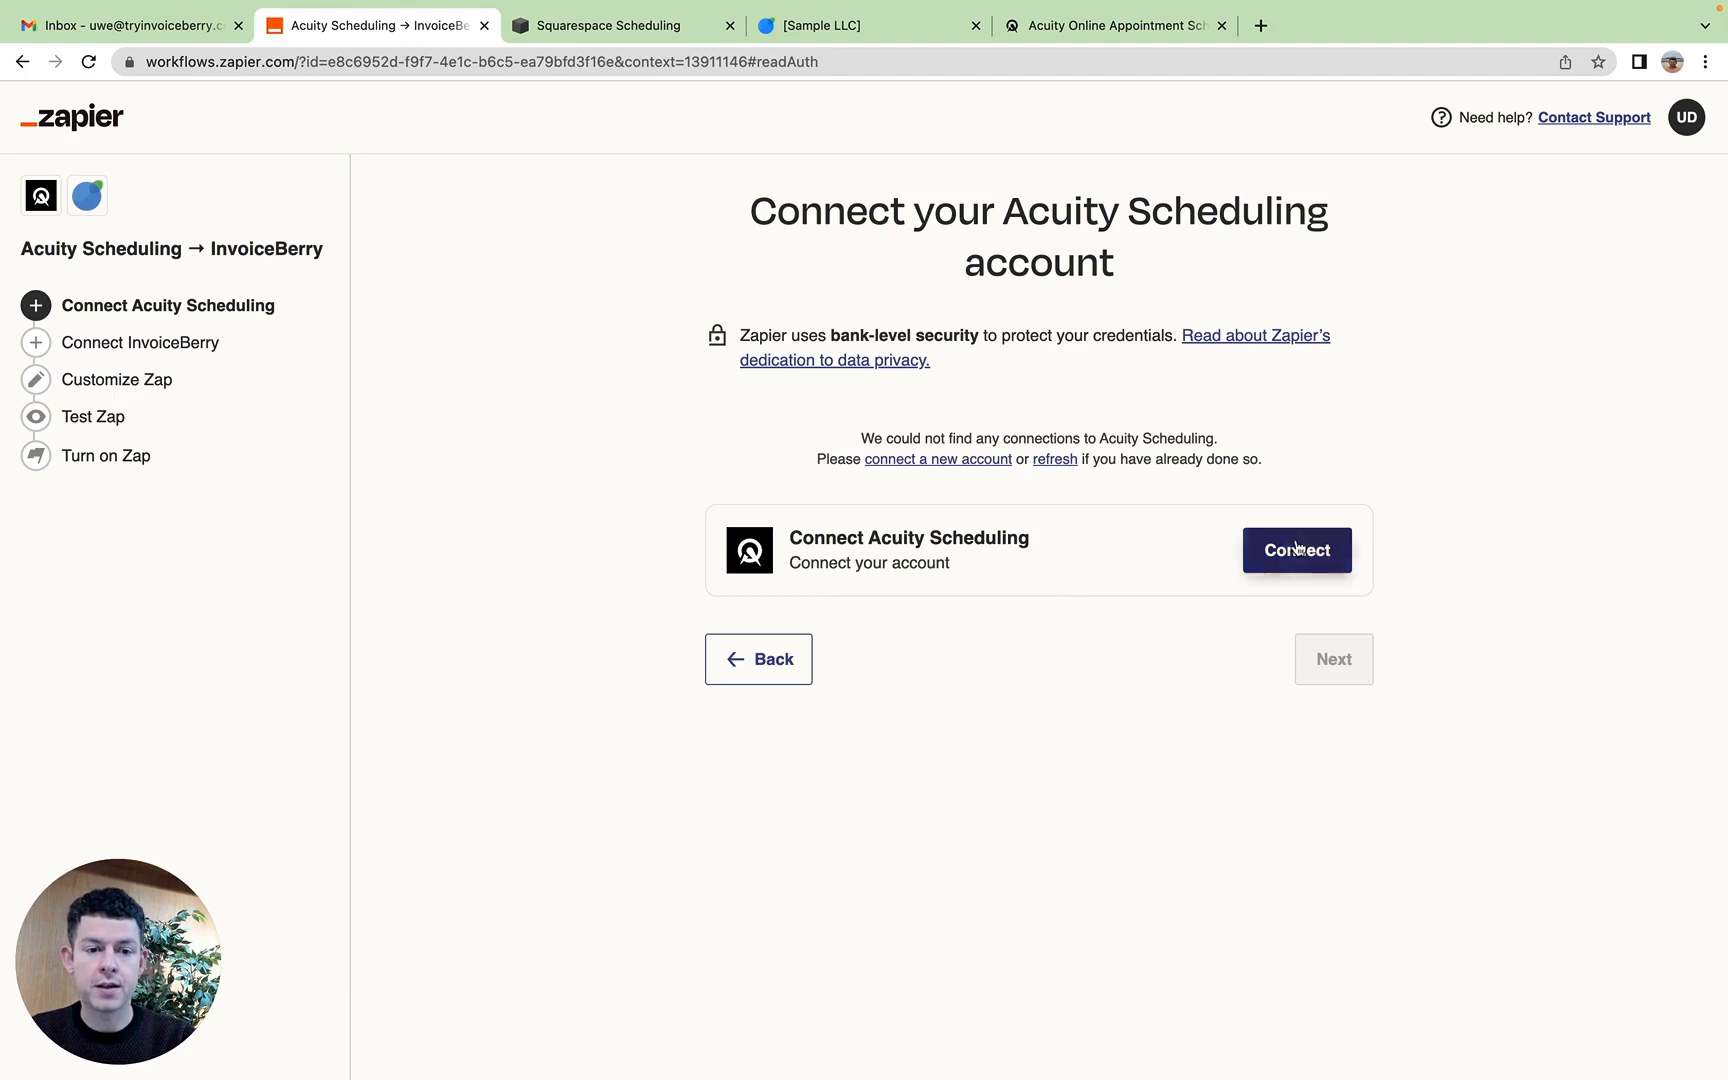
# Step: Connect the Acuity Scheduling account to Zapier by submitting the account e-mail, and continue to the calendar choice
pyautogui.click(1320, 561)
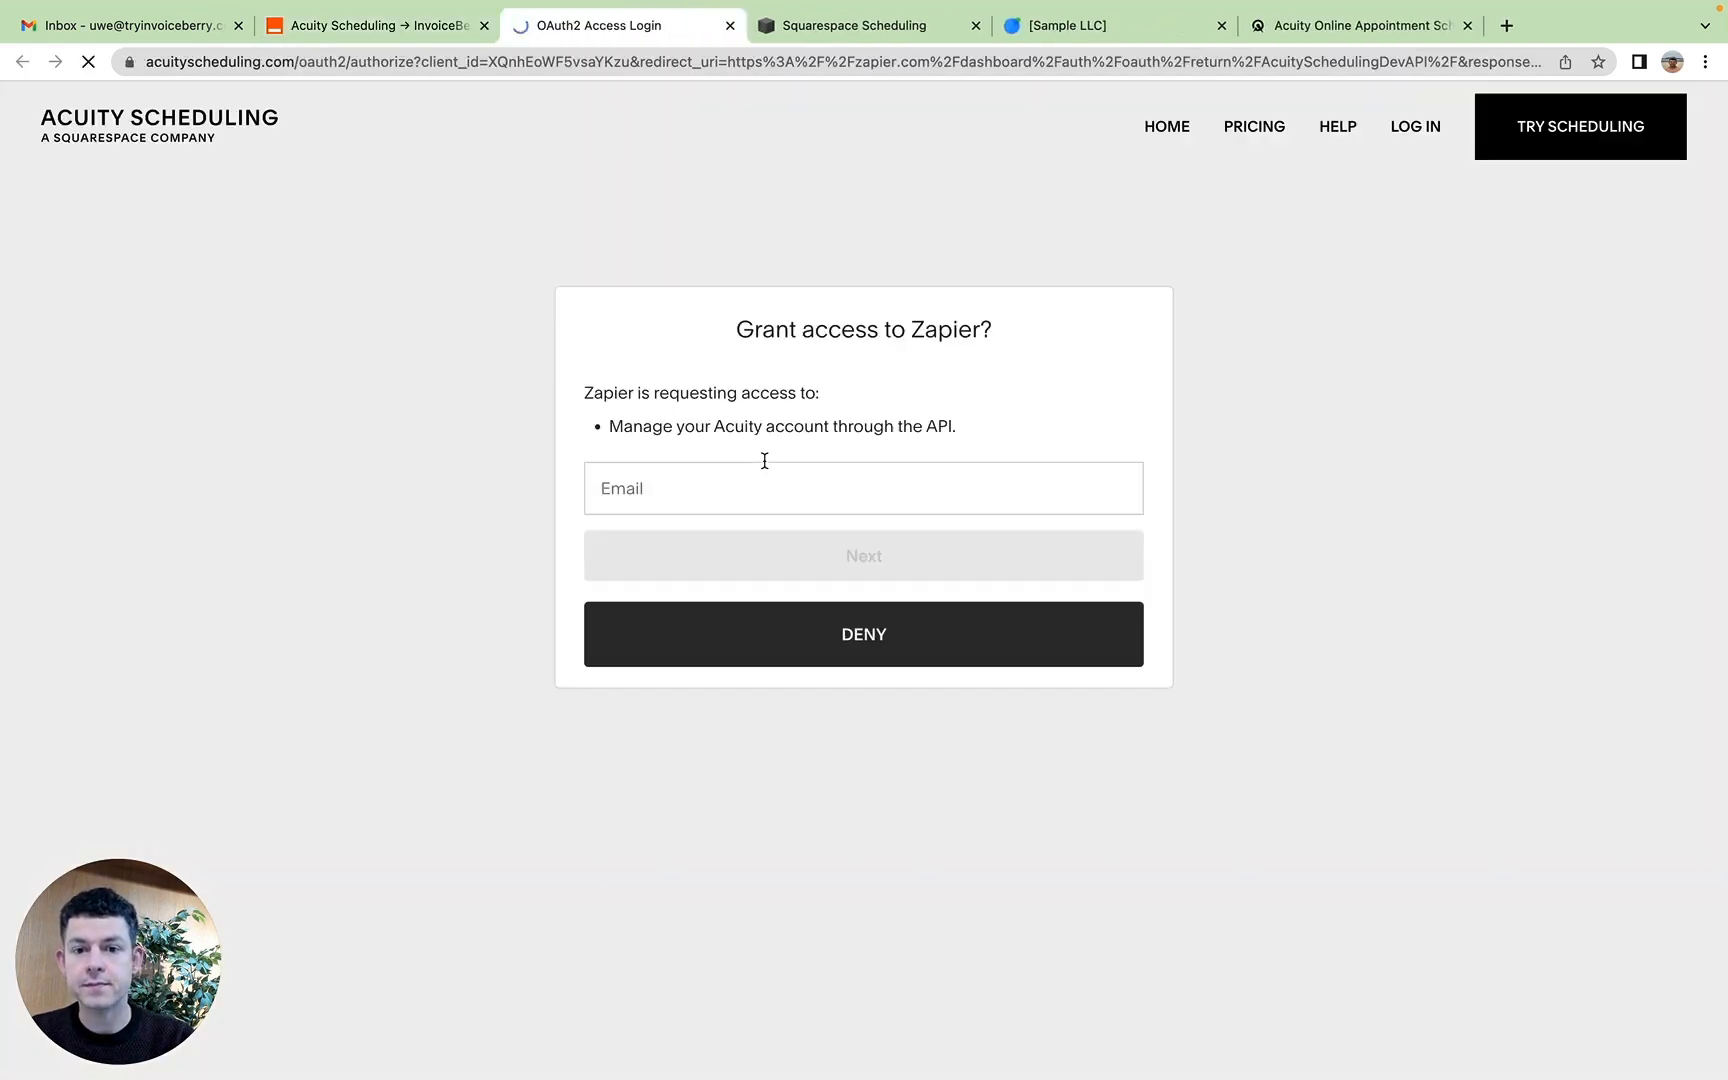
pyautogui.click(744, 472)
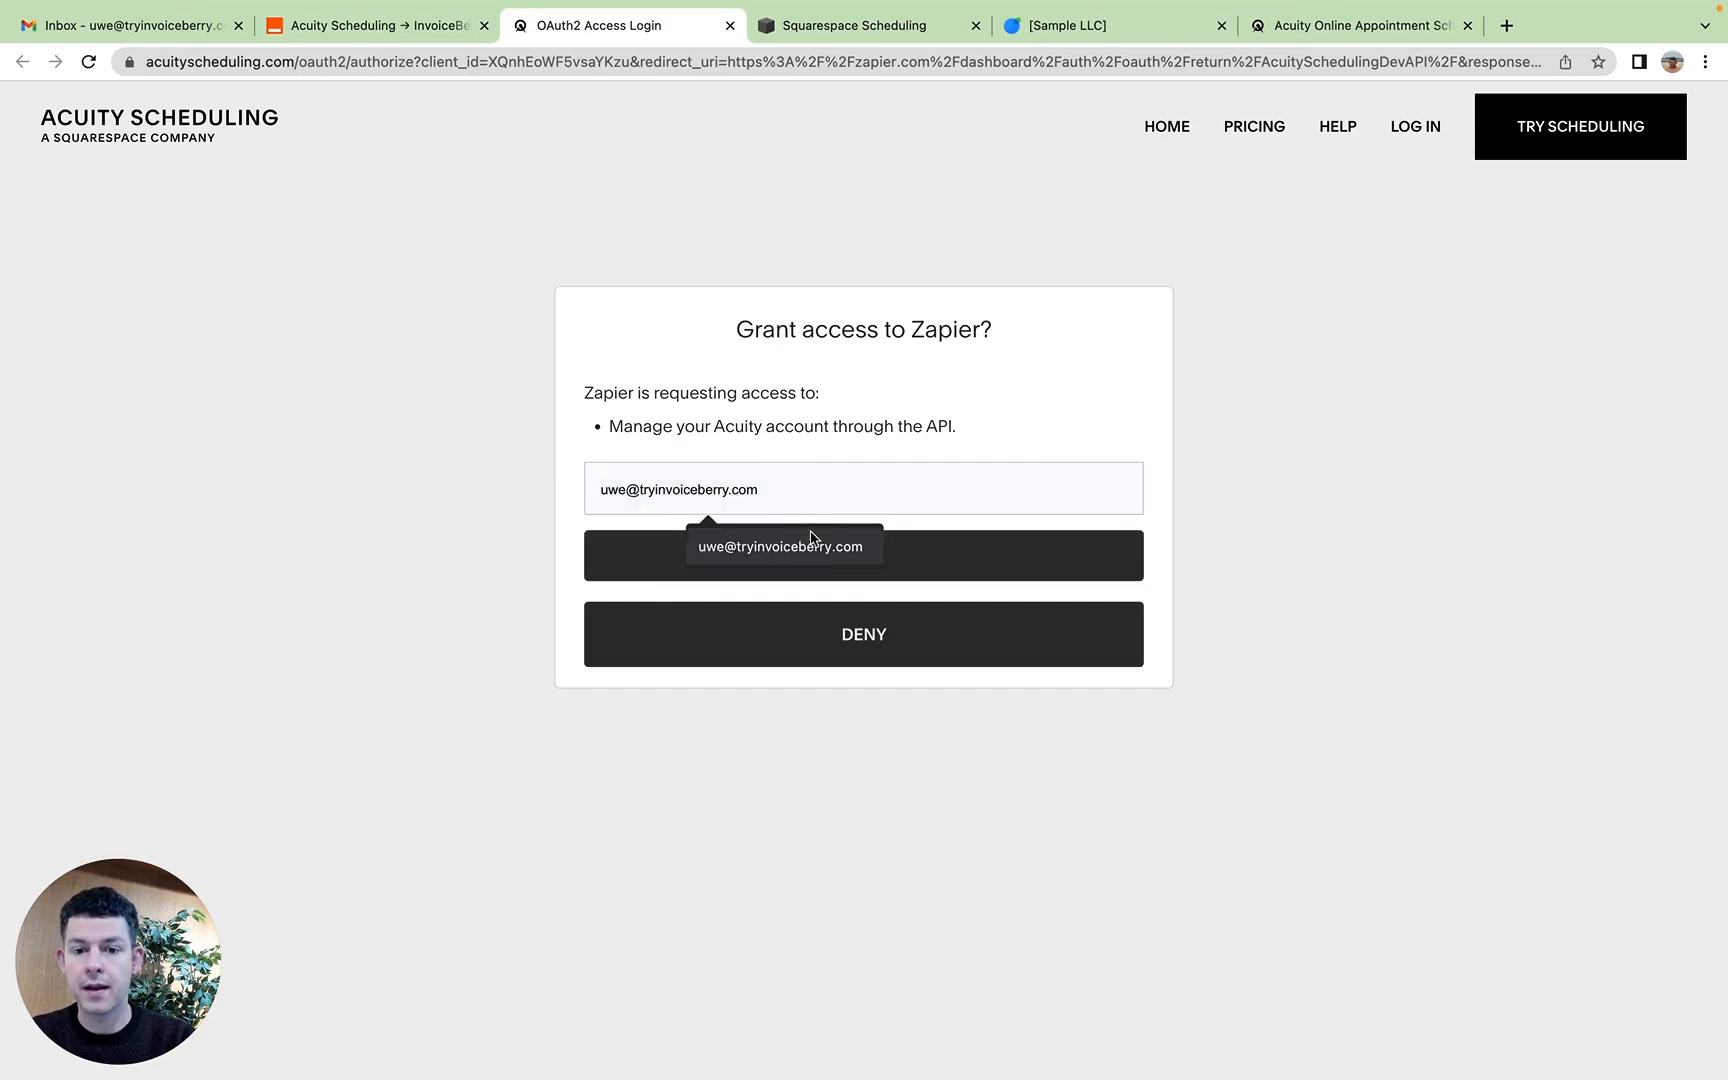
pyautogui.click(810, 546)
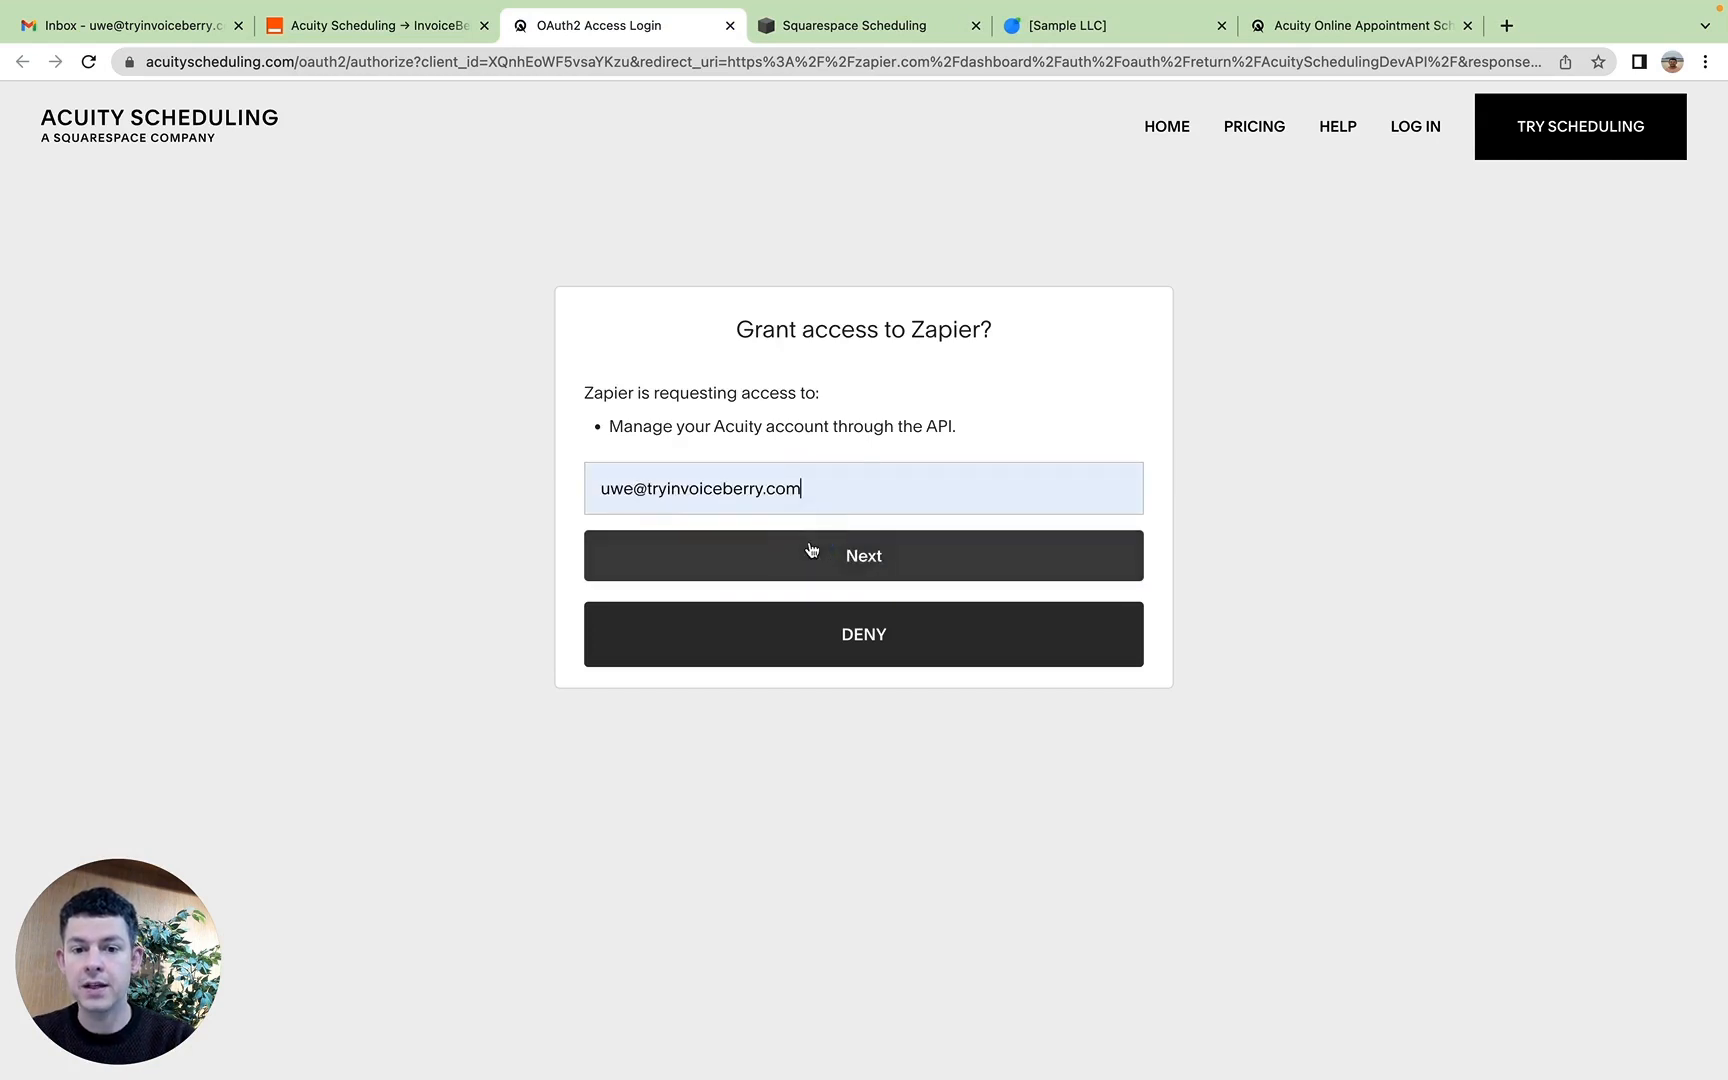
pyautogui.click(940, 545)
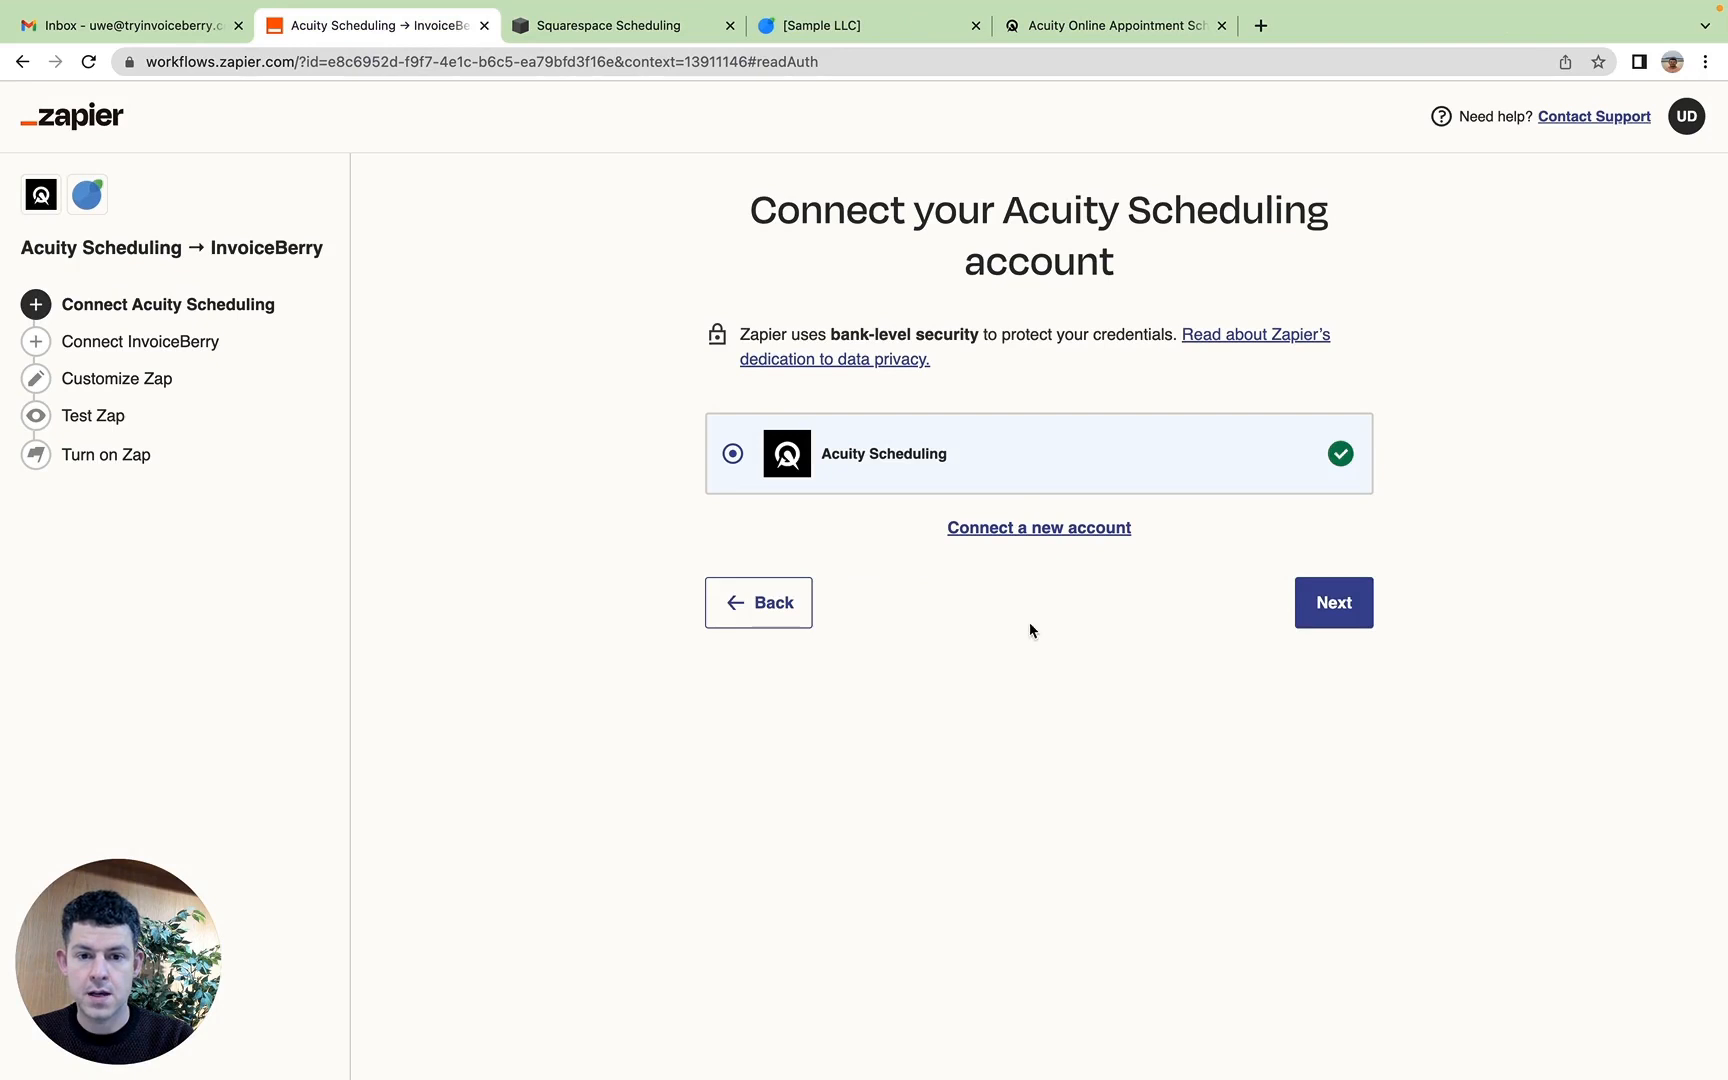
pyautogui.click(1334, 612)
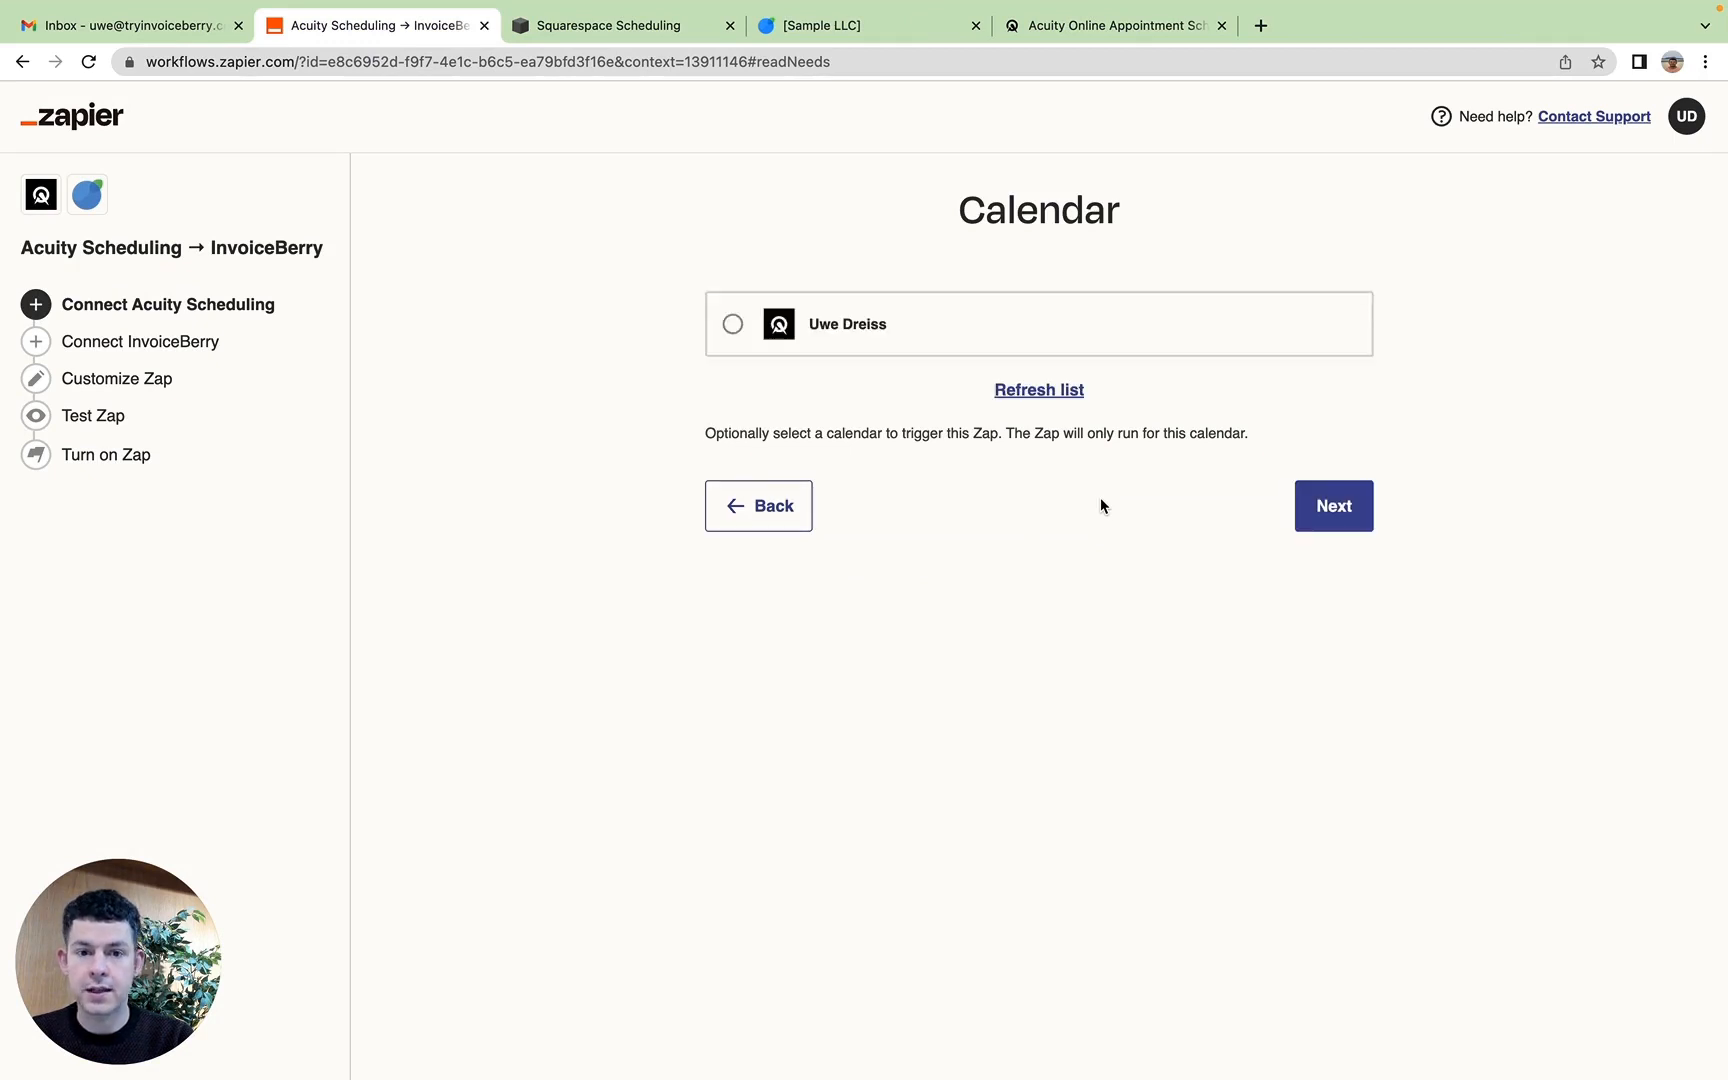
# Step: Limit the trigger to the account owner's calendar and the 1-on-1 Session appointment type
pyautogui.click(810, 302)
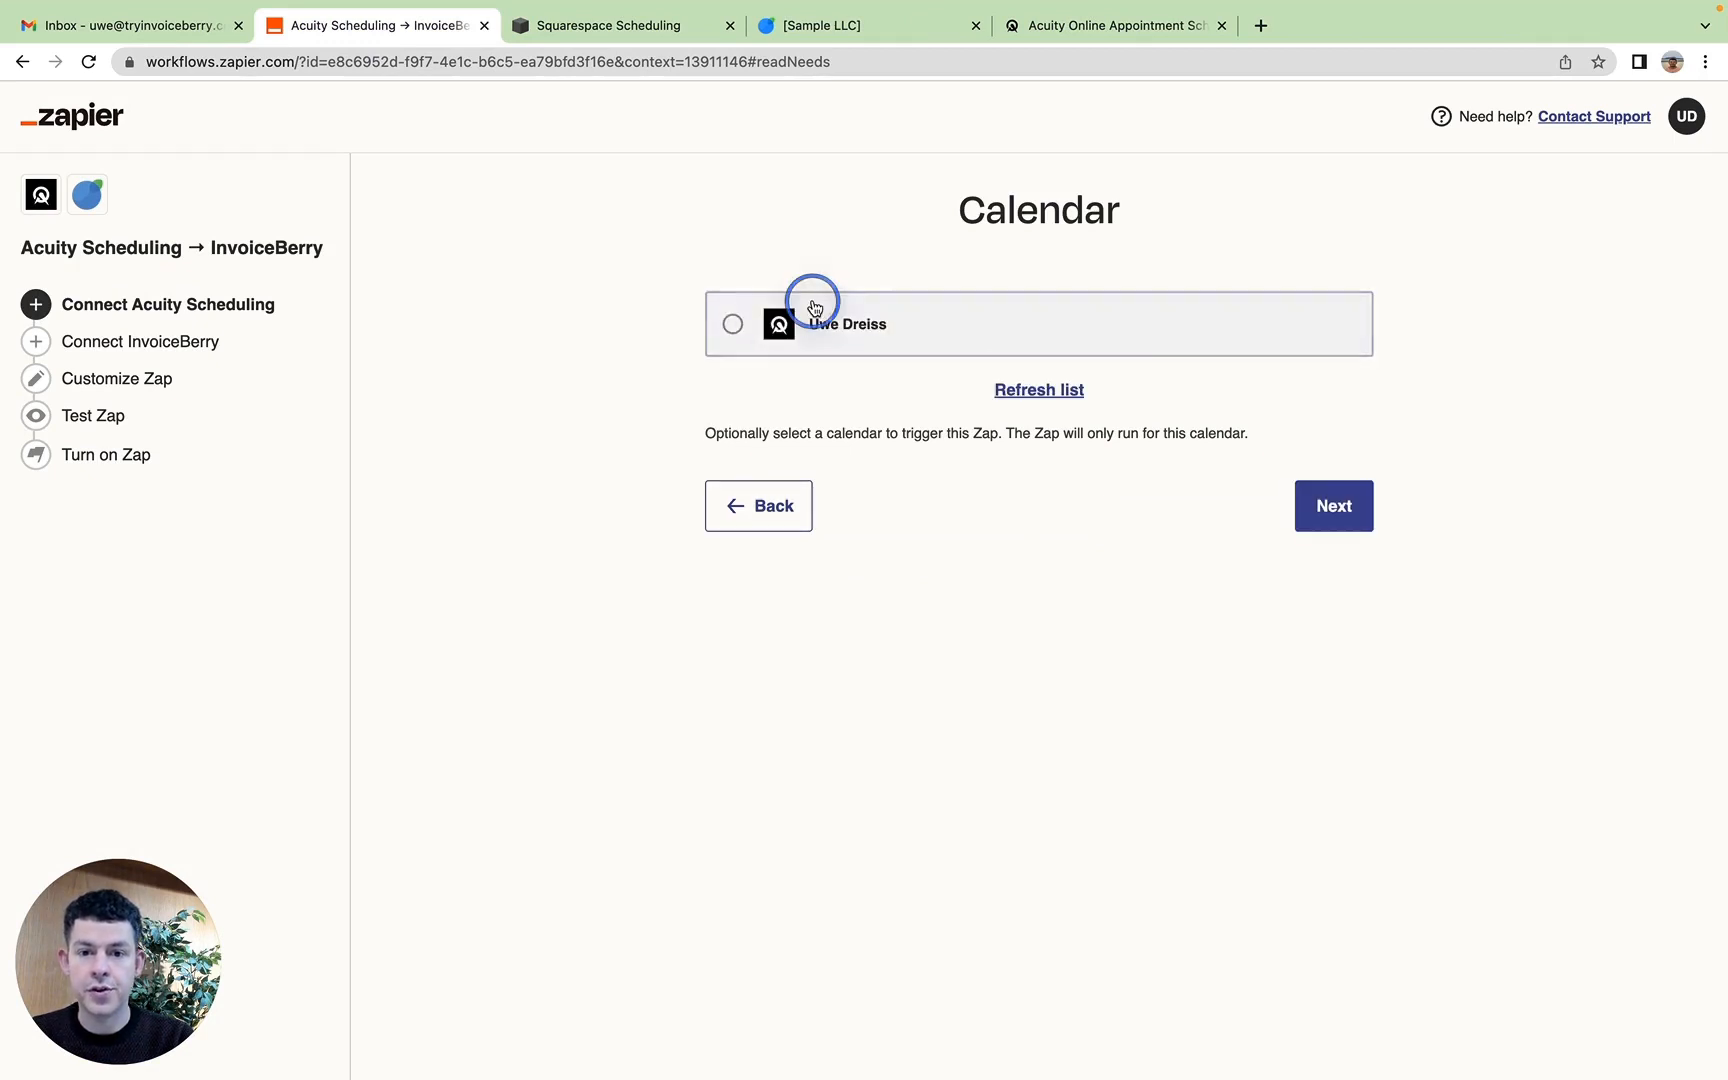
pyautogui.click(1340, 510)
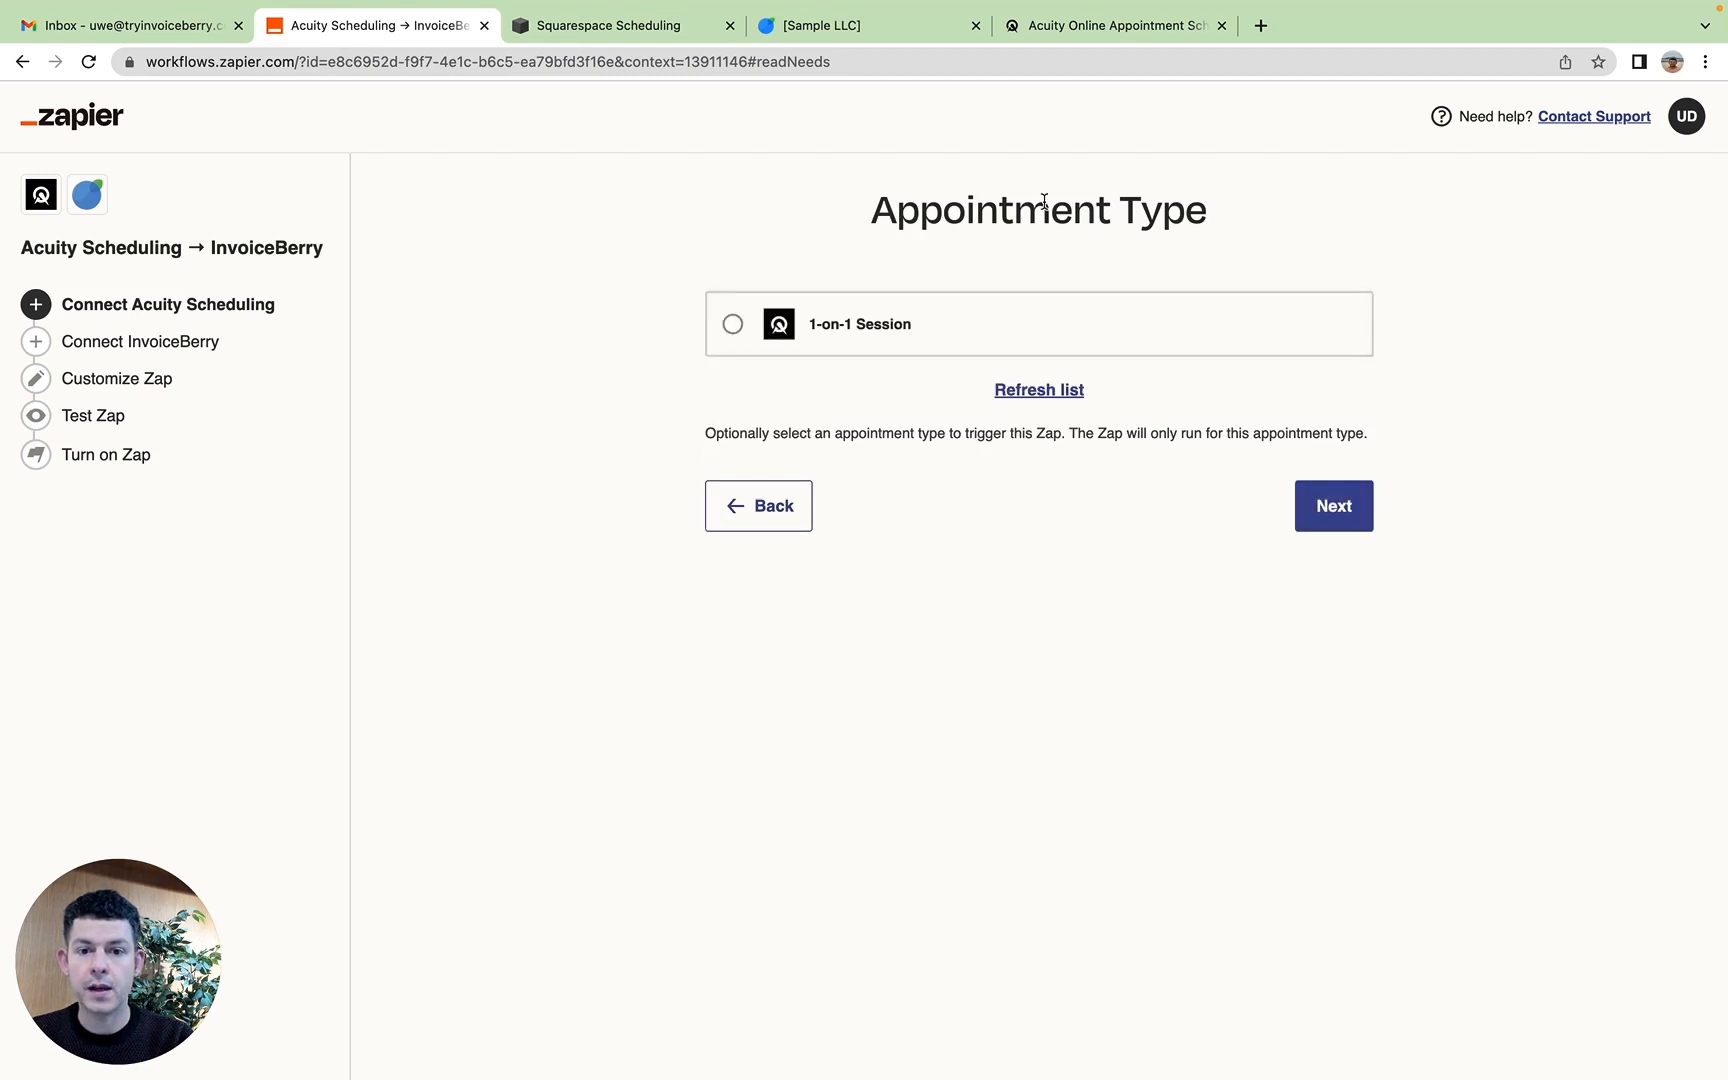
pyautogui.click(879, 326)
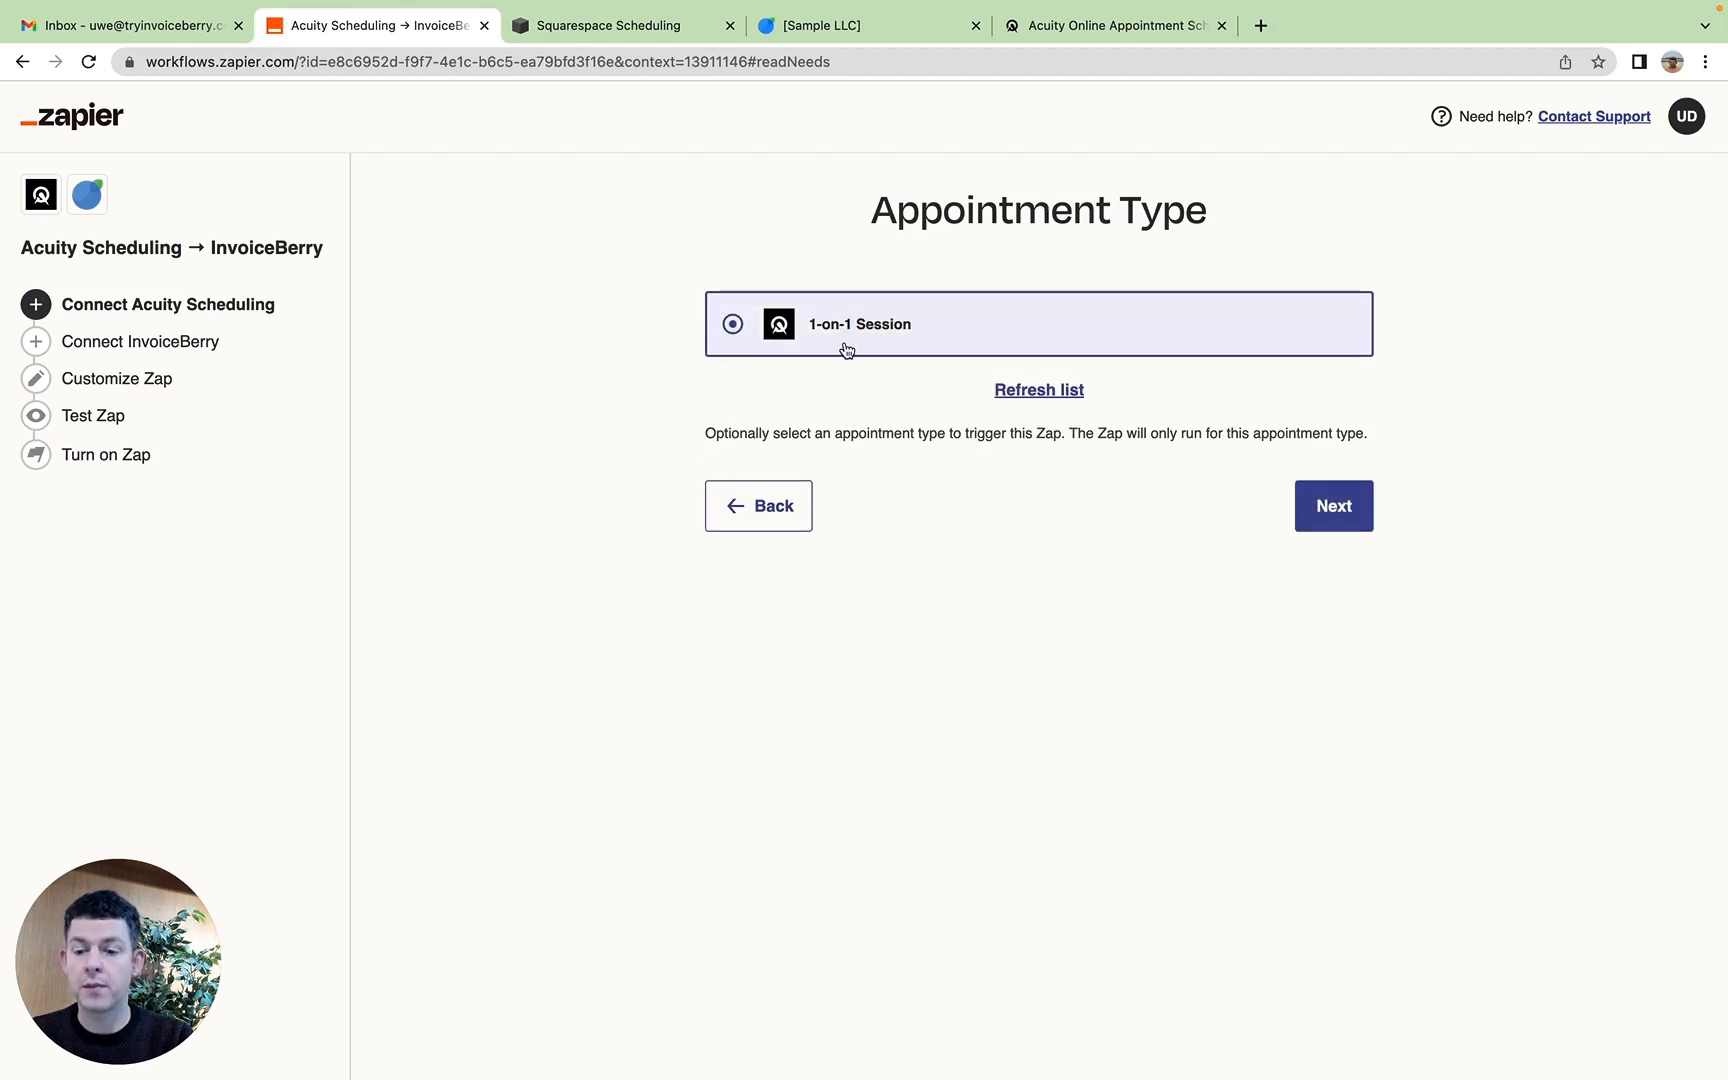
pyautogui.click(1349, 525)
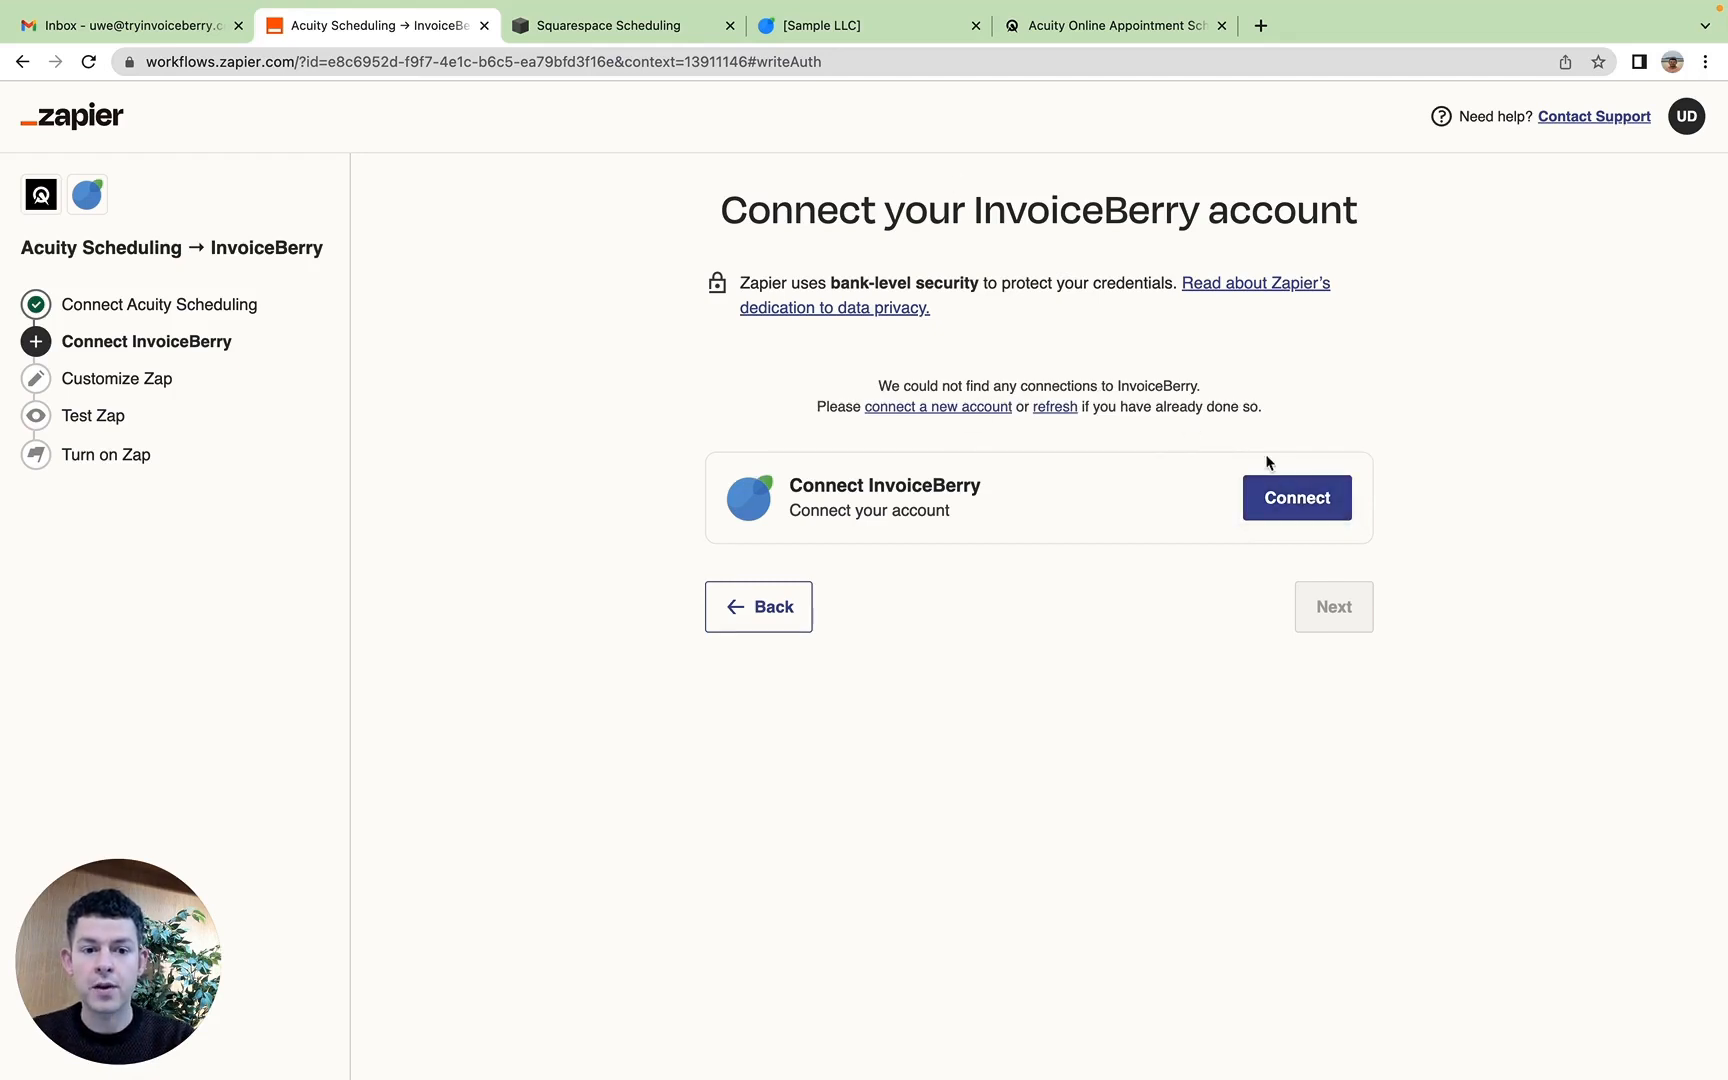
# Step: Open the InvoiceBerry account authorization form and check its required API Key and API Password fields
pyautogui.click(1313, 520)
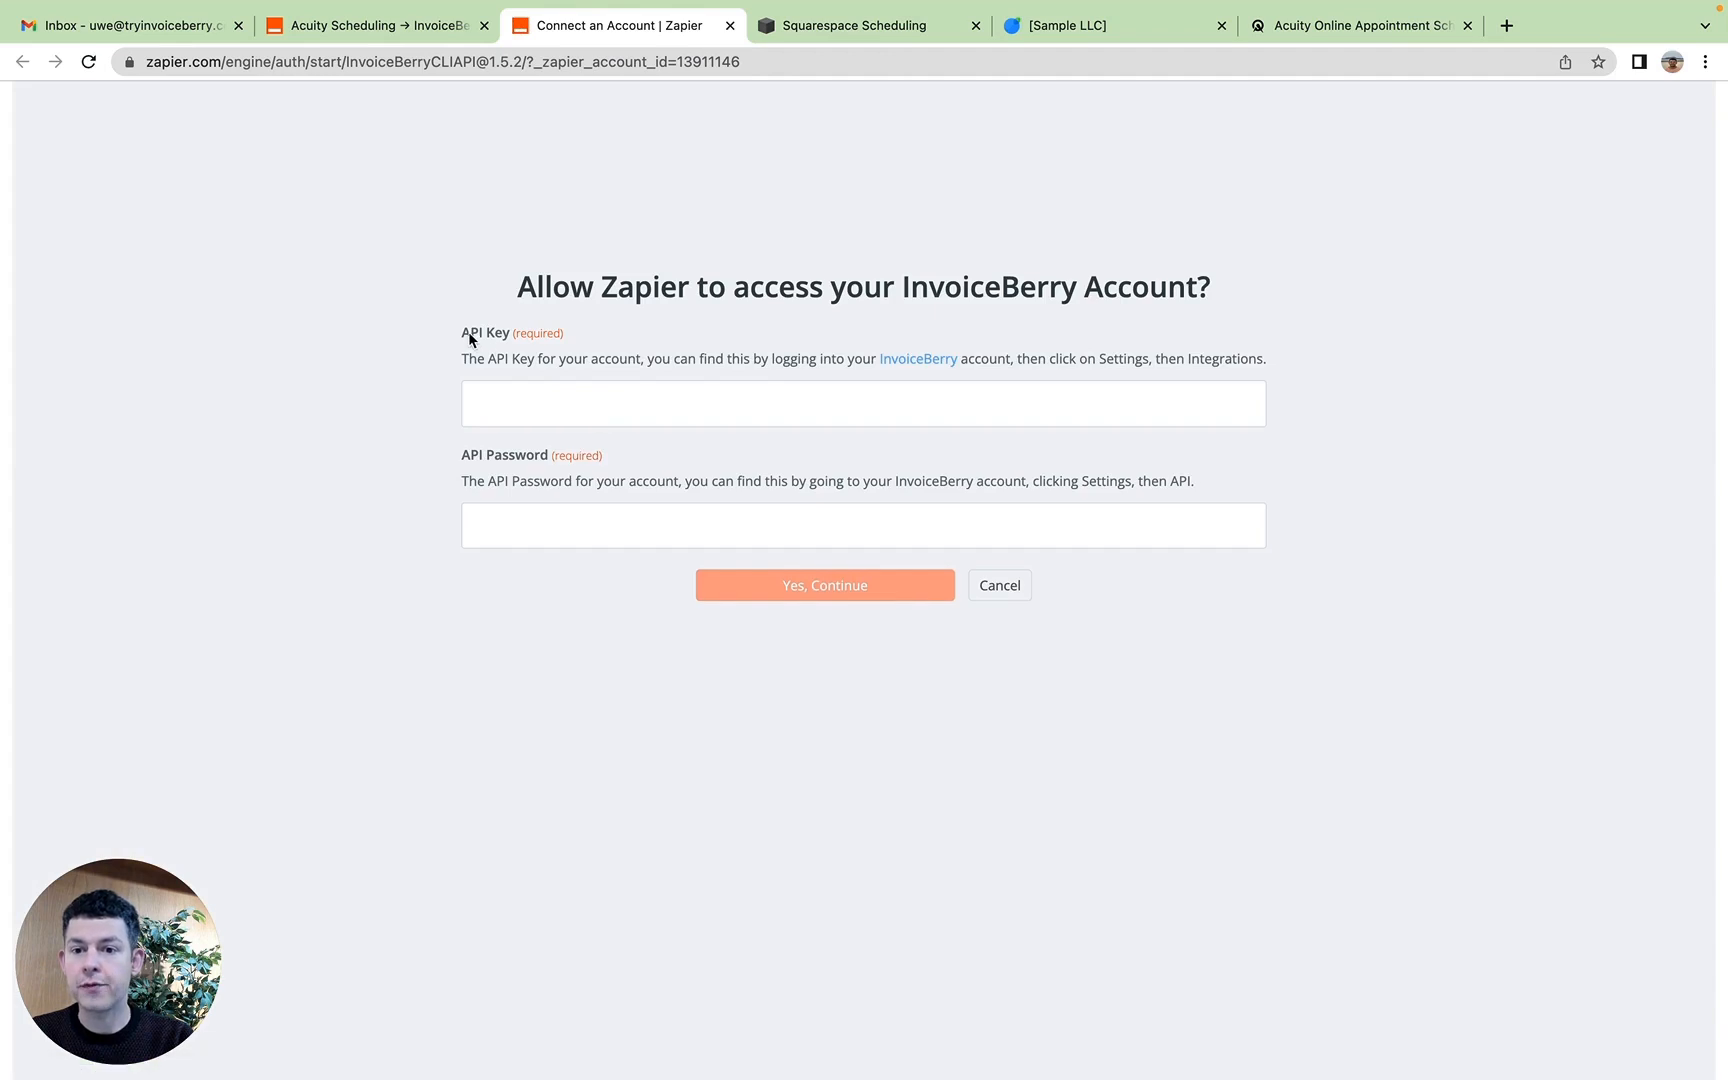
pyautogui.moveTo(465, 334); pyautogui.dragTo(528, 333)
pyautogui.moveTo(470, 455); pyautogui.dragTo(527, 460)
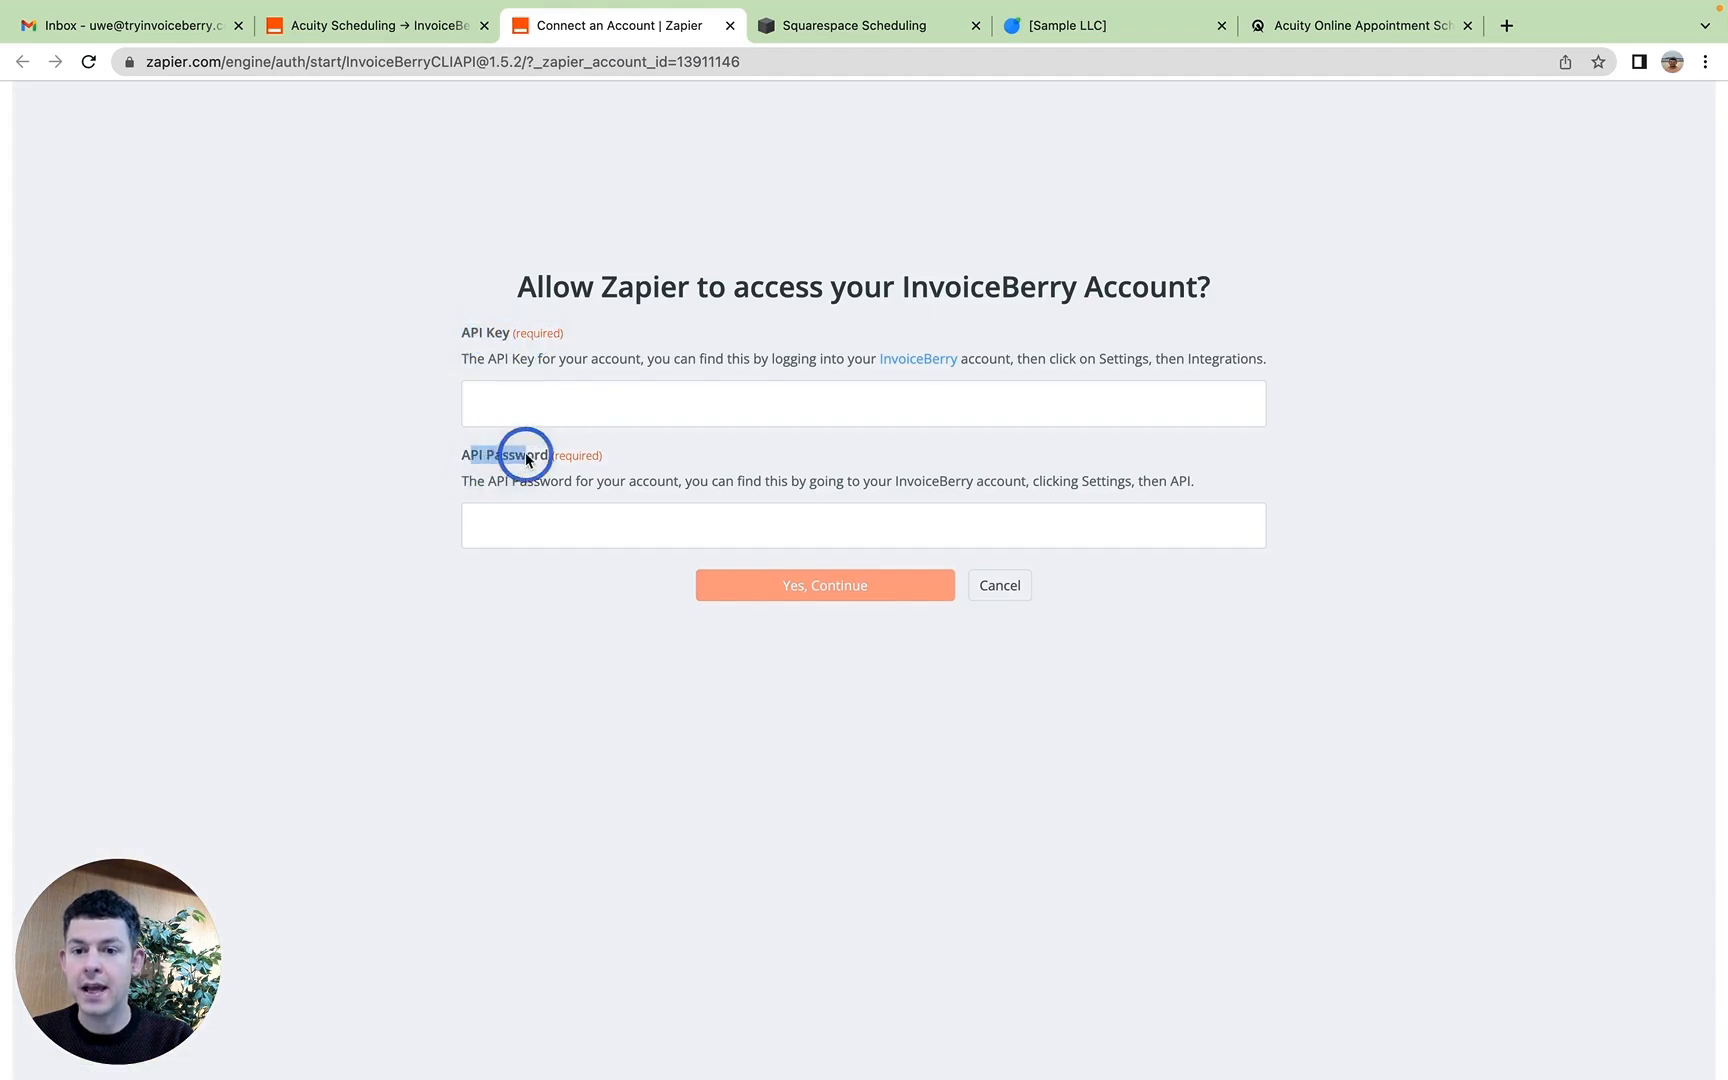
pyautogui.click(536, 460)
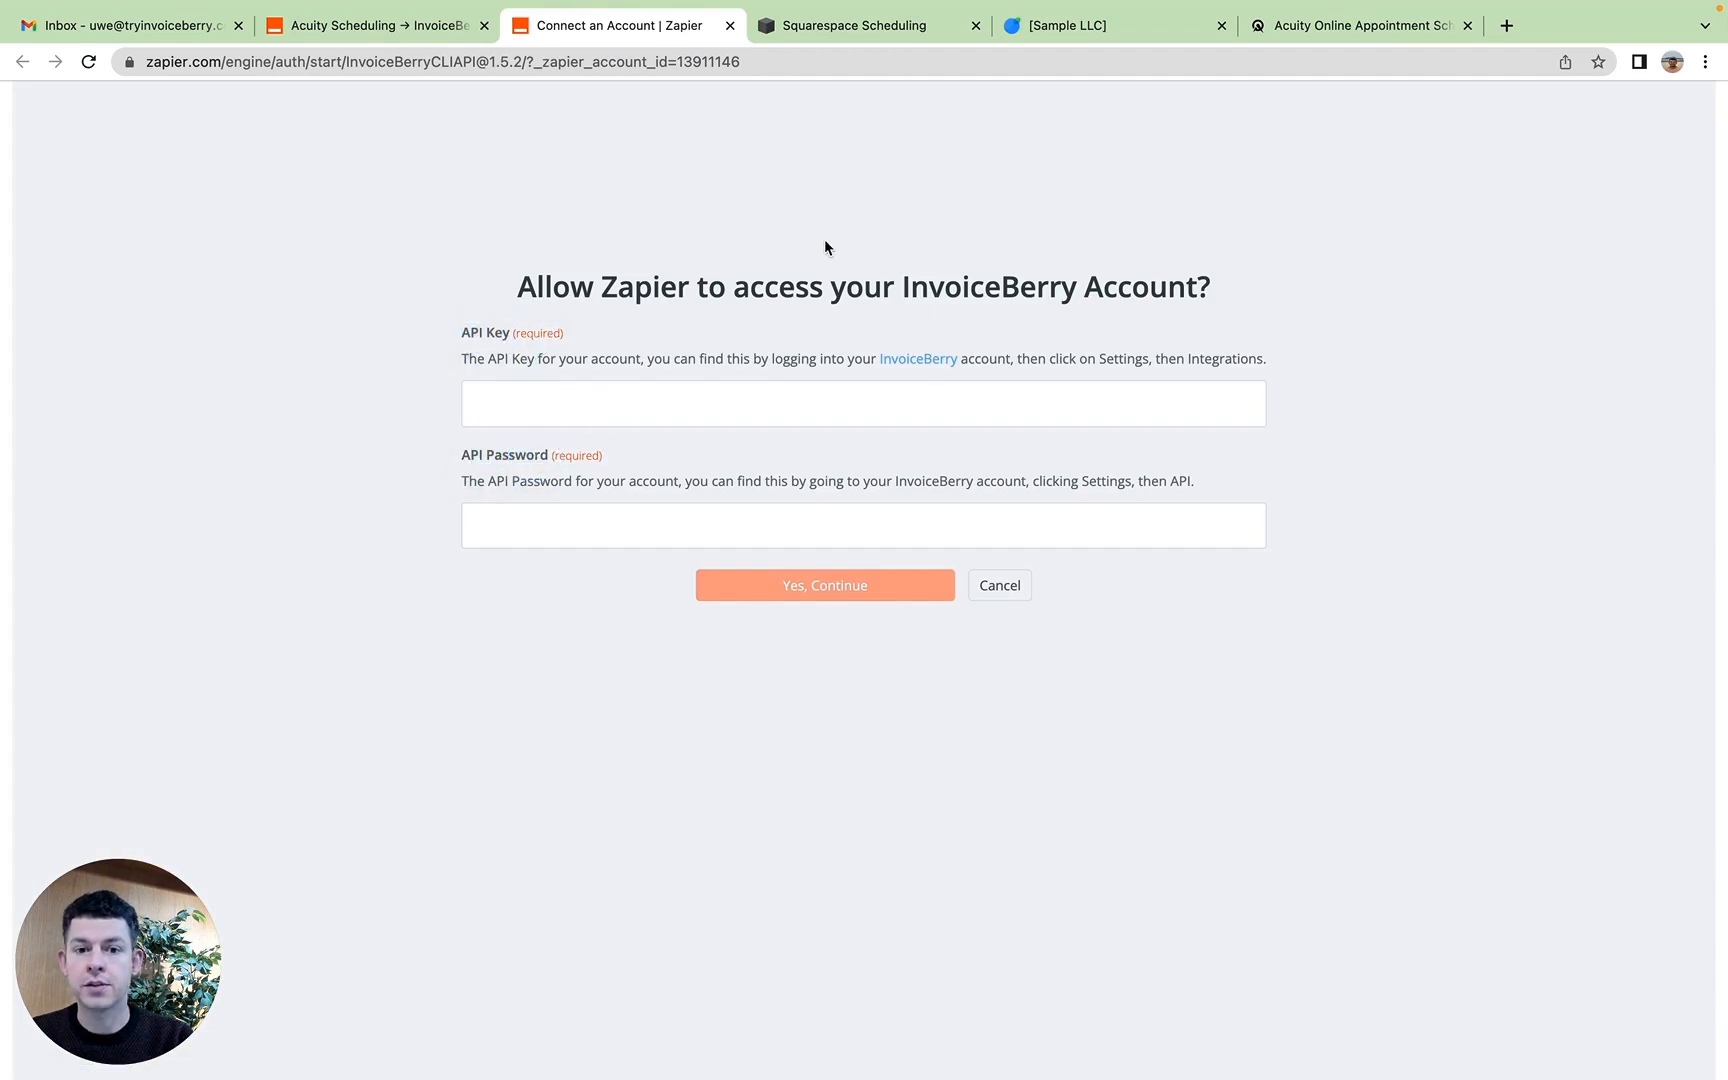
# Step: Switch to InvoiceBerry and open the Integrations section of the main settings, locating the API Preferences
pyautogui.click(1100, 25)
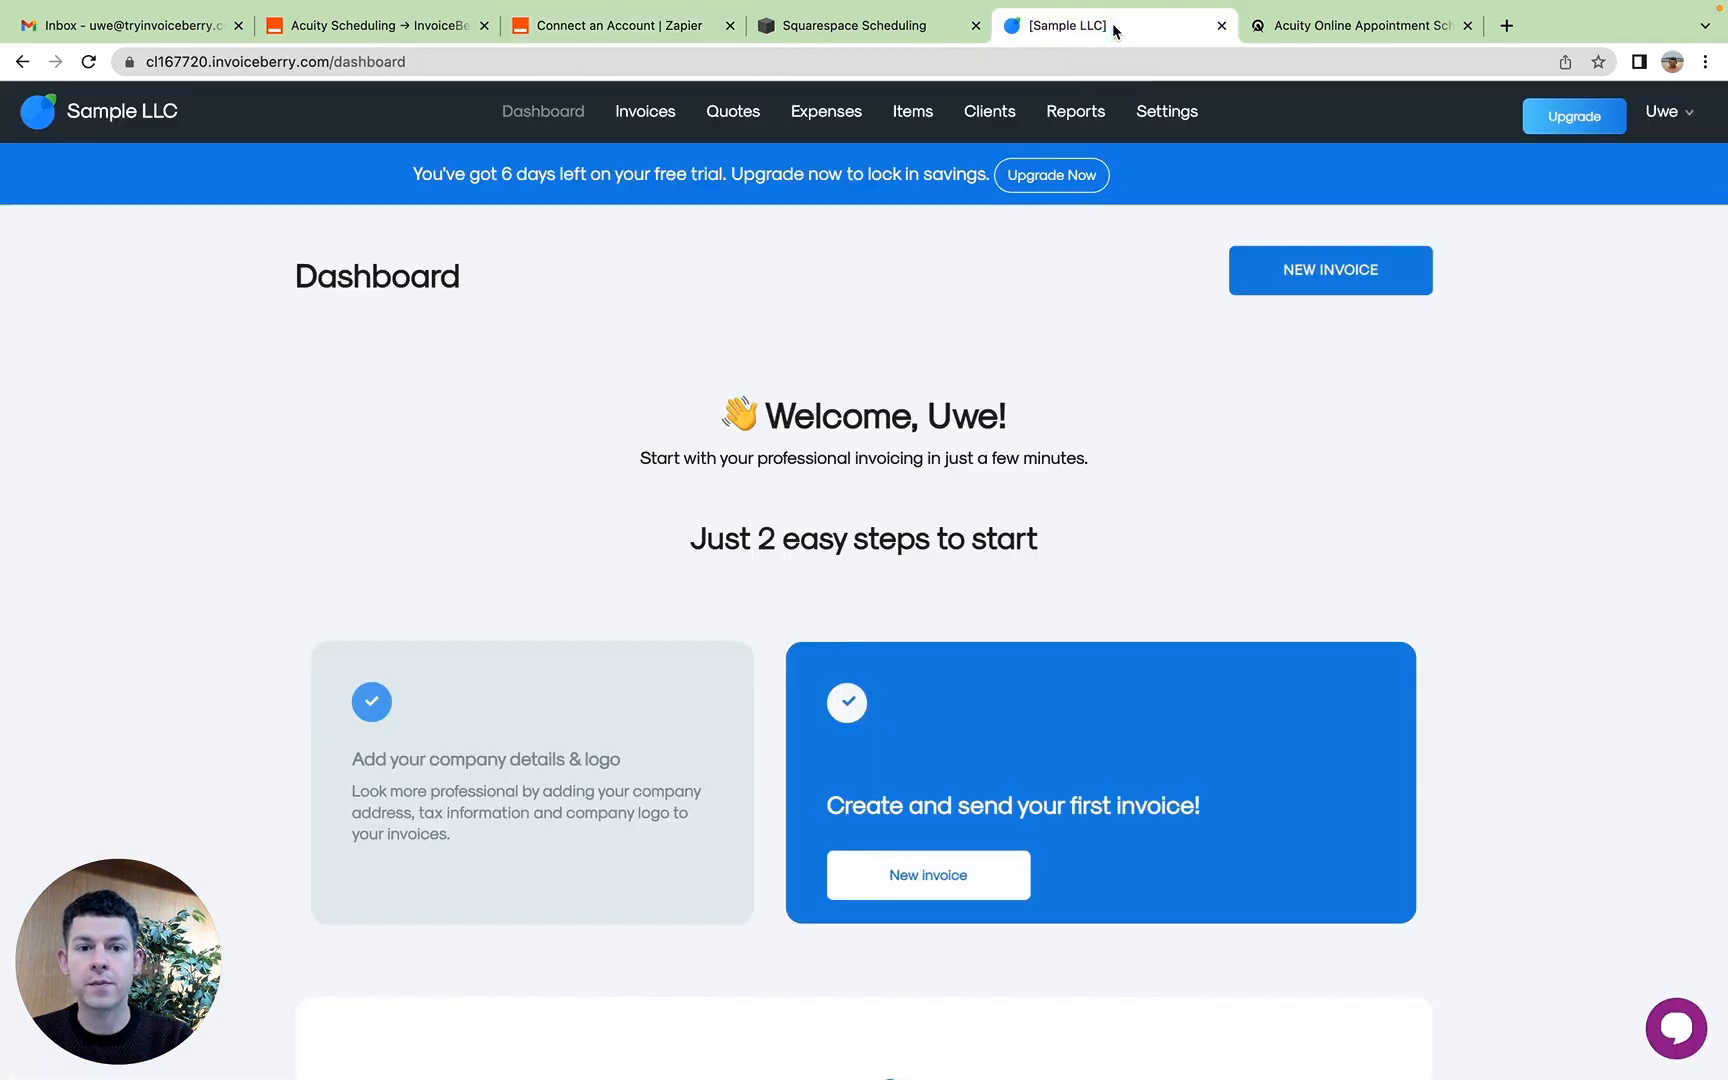
pyautogui.click(1165, 120)
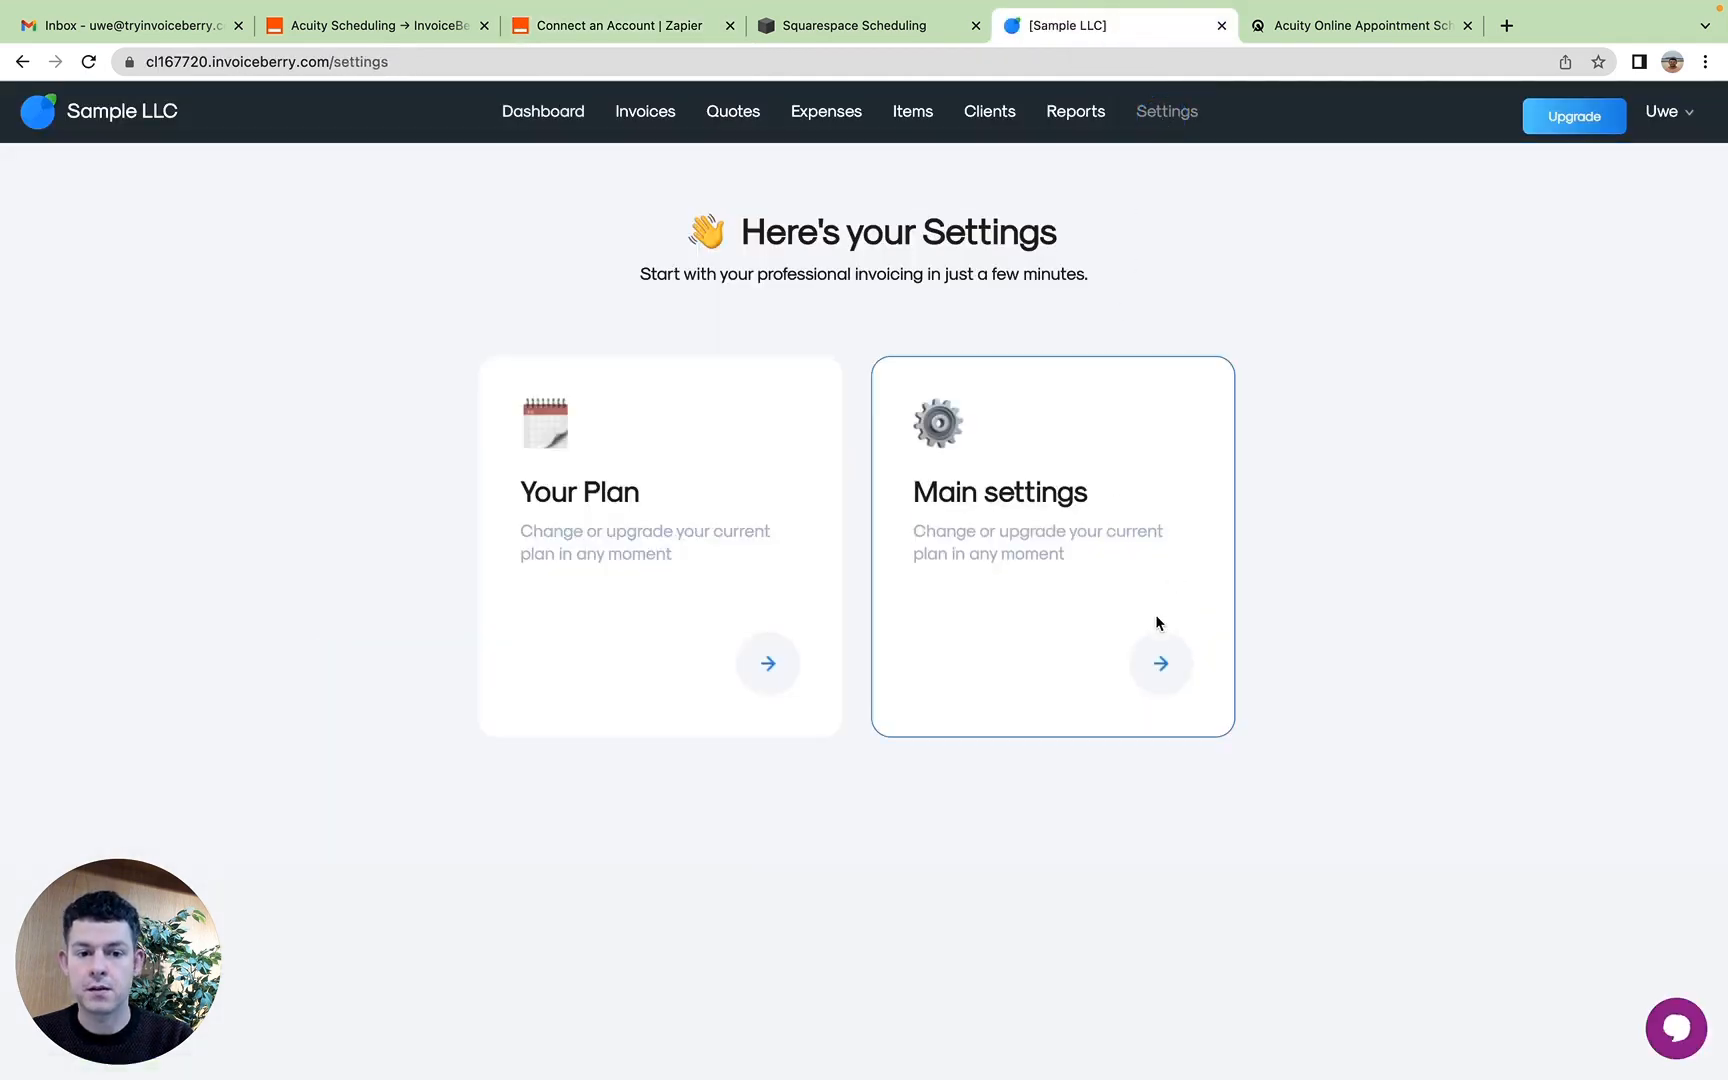
pyautogui.click(1165, 688)
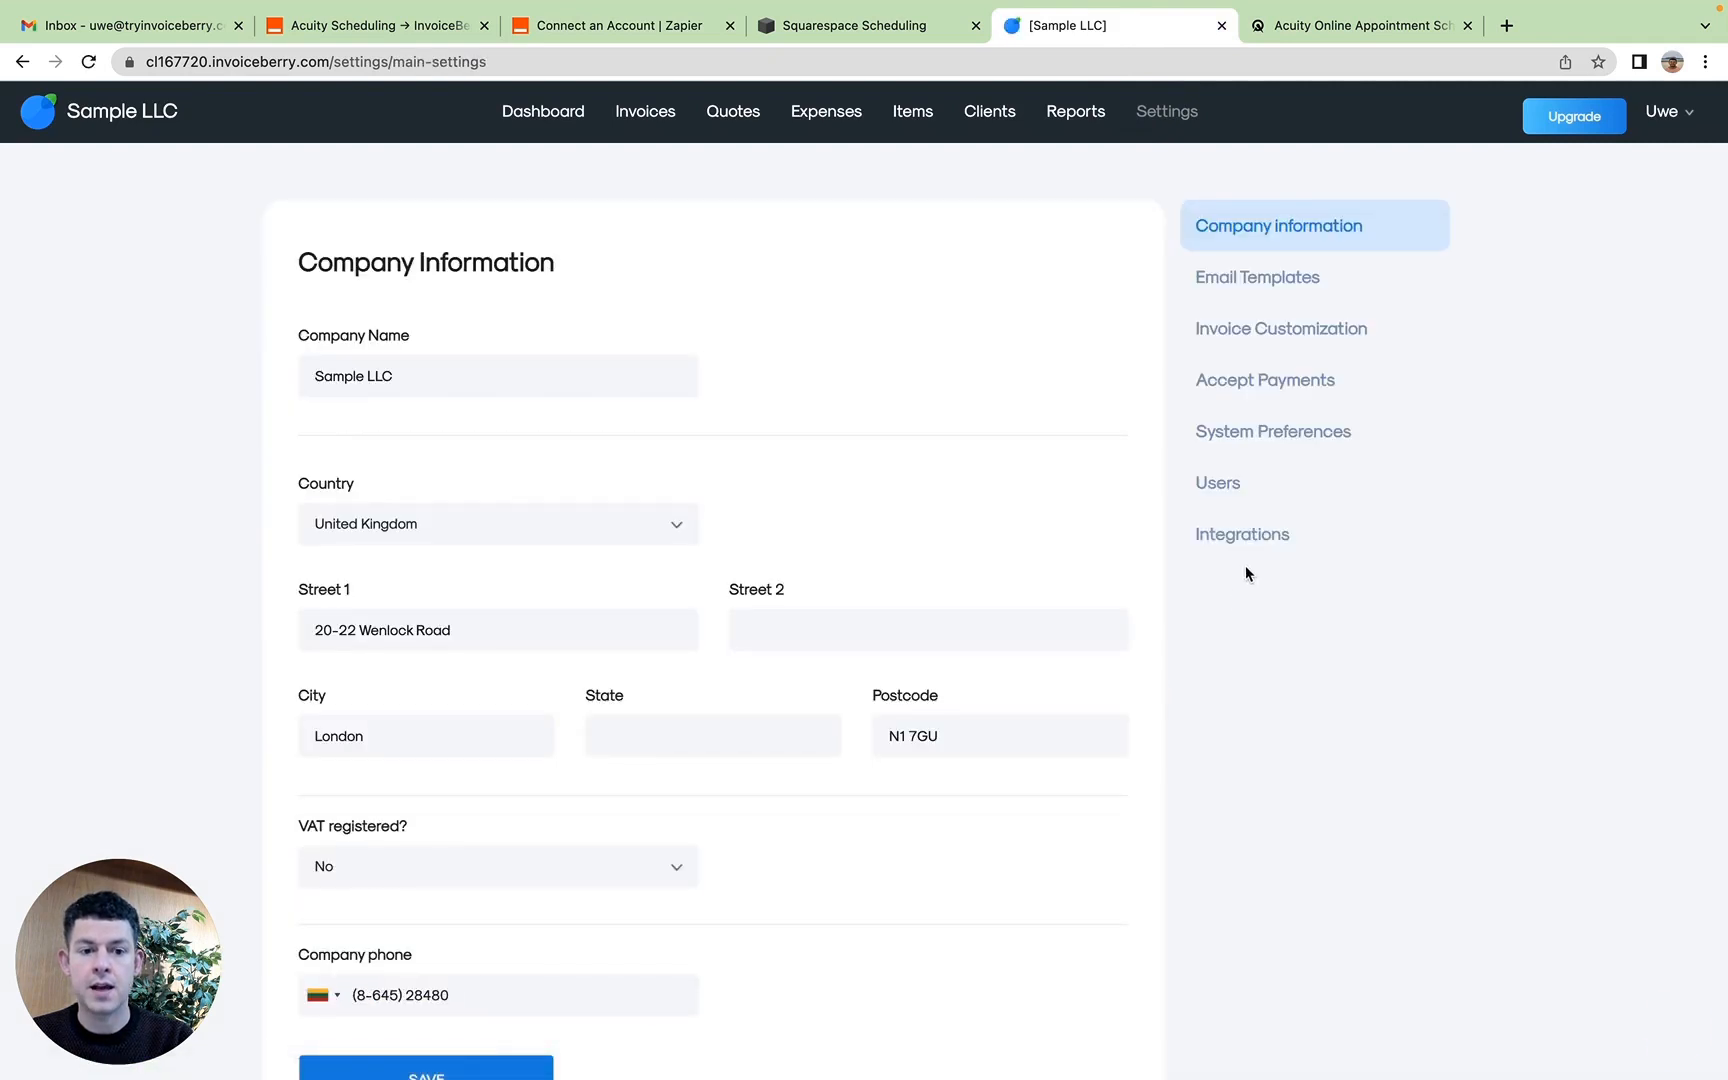
pyautogui.click(1248, 548)
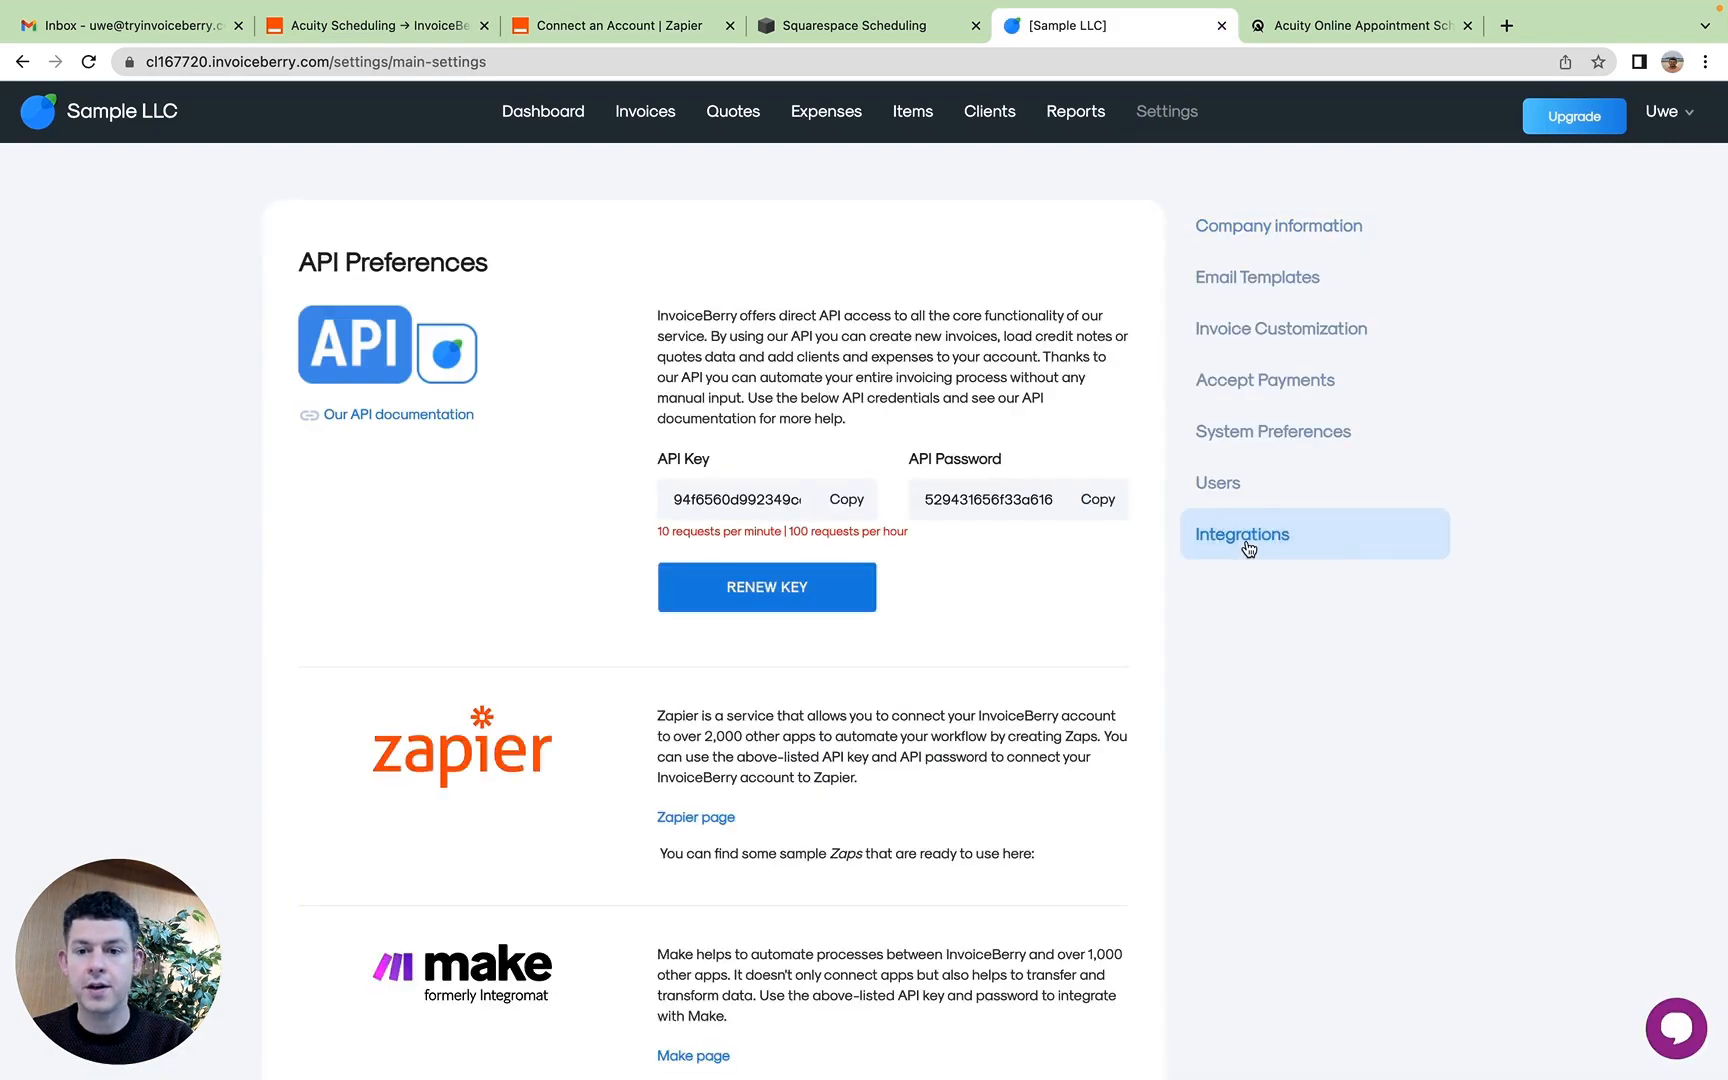
pyautogui.moveTo(296, 258); pyautogui.dragTo(532, 457)
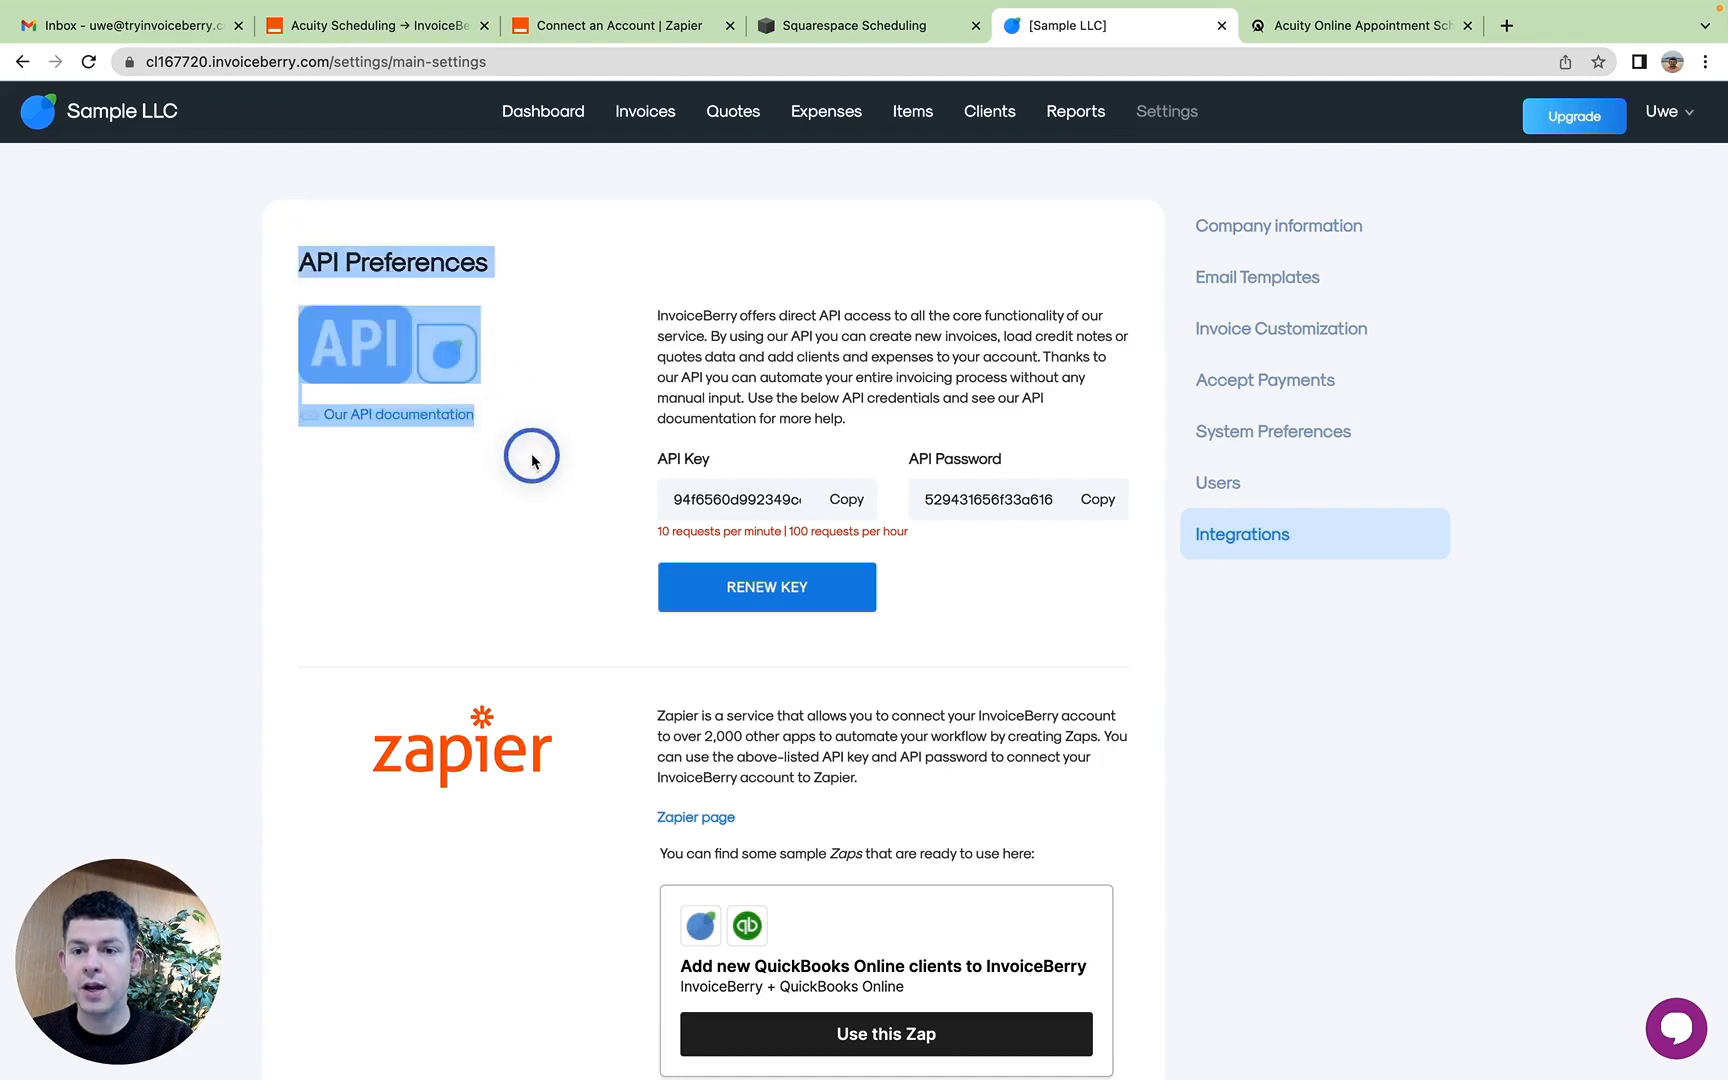
# Step: Renew the InvoiceBerry API credentials and copy the new API key into the API Key field of Zapier's authorization form
pyautogui.click(532, 457)
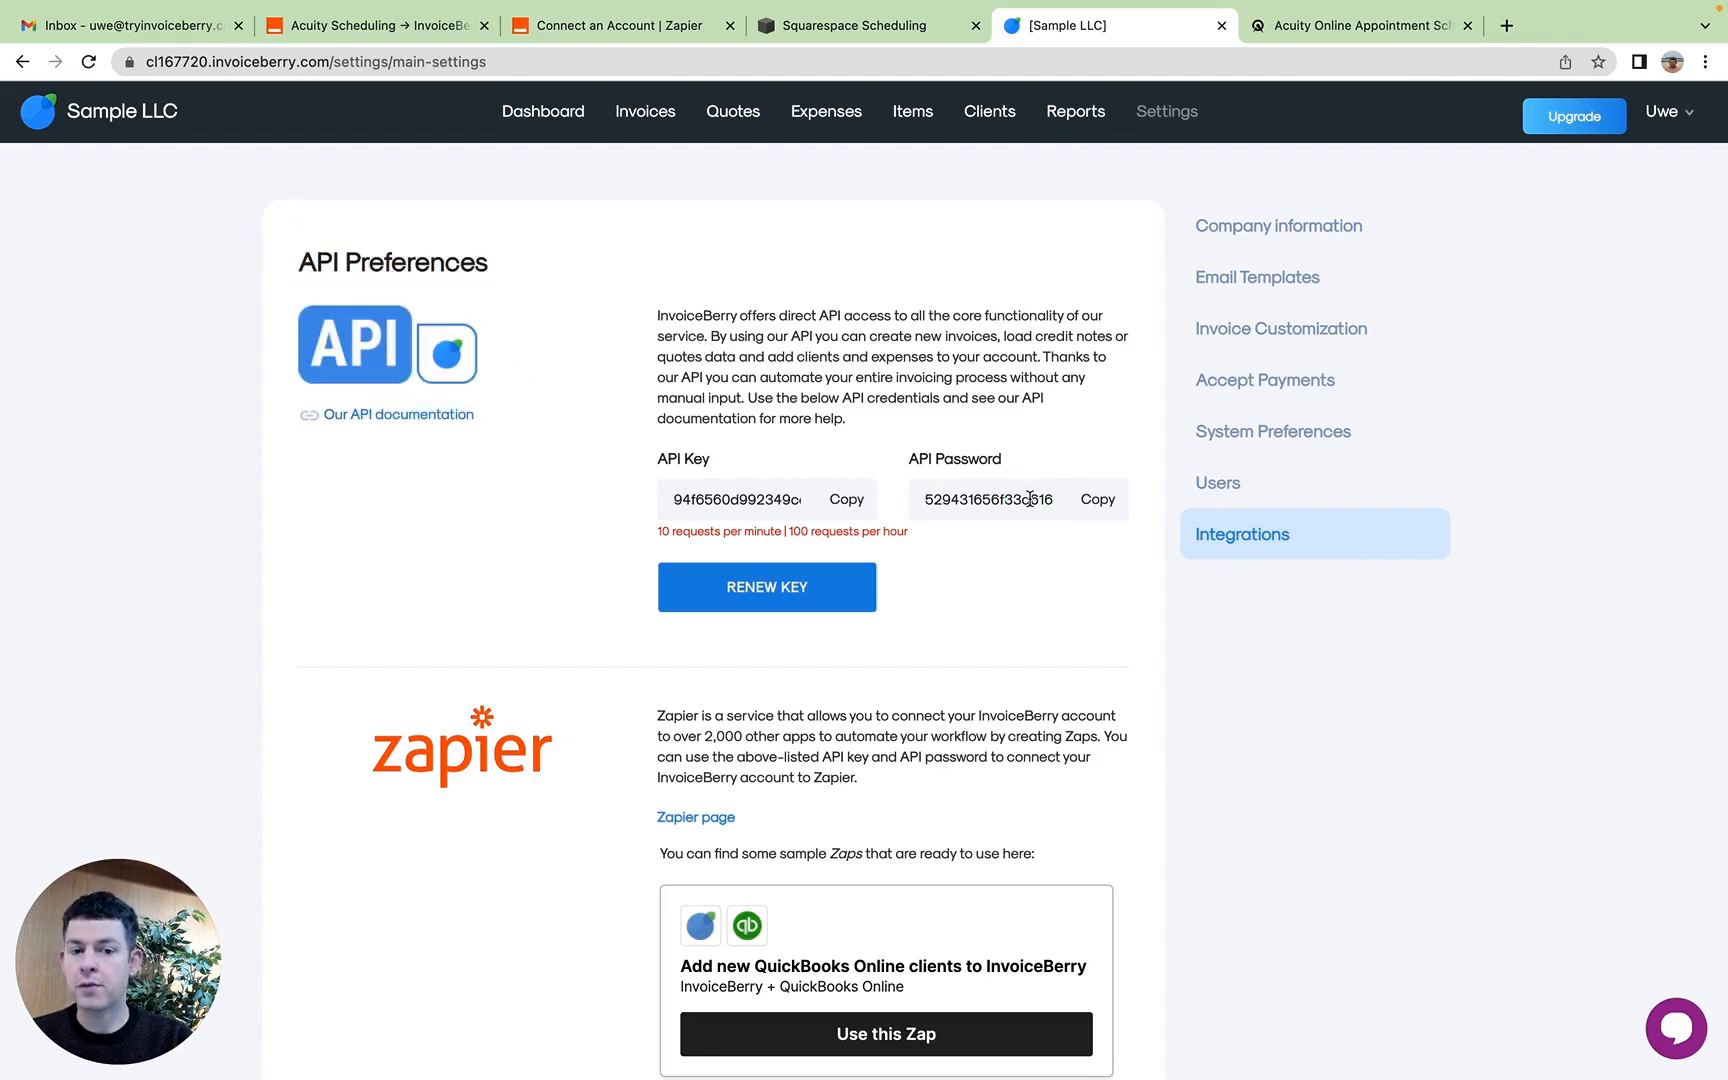
pyautogui.click(779, 605)
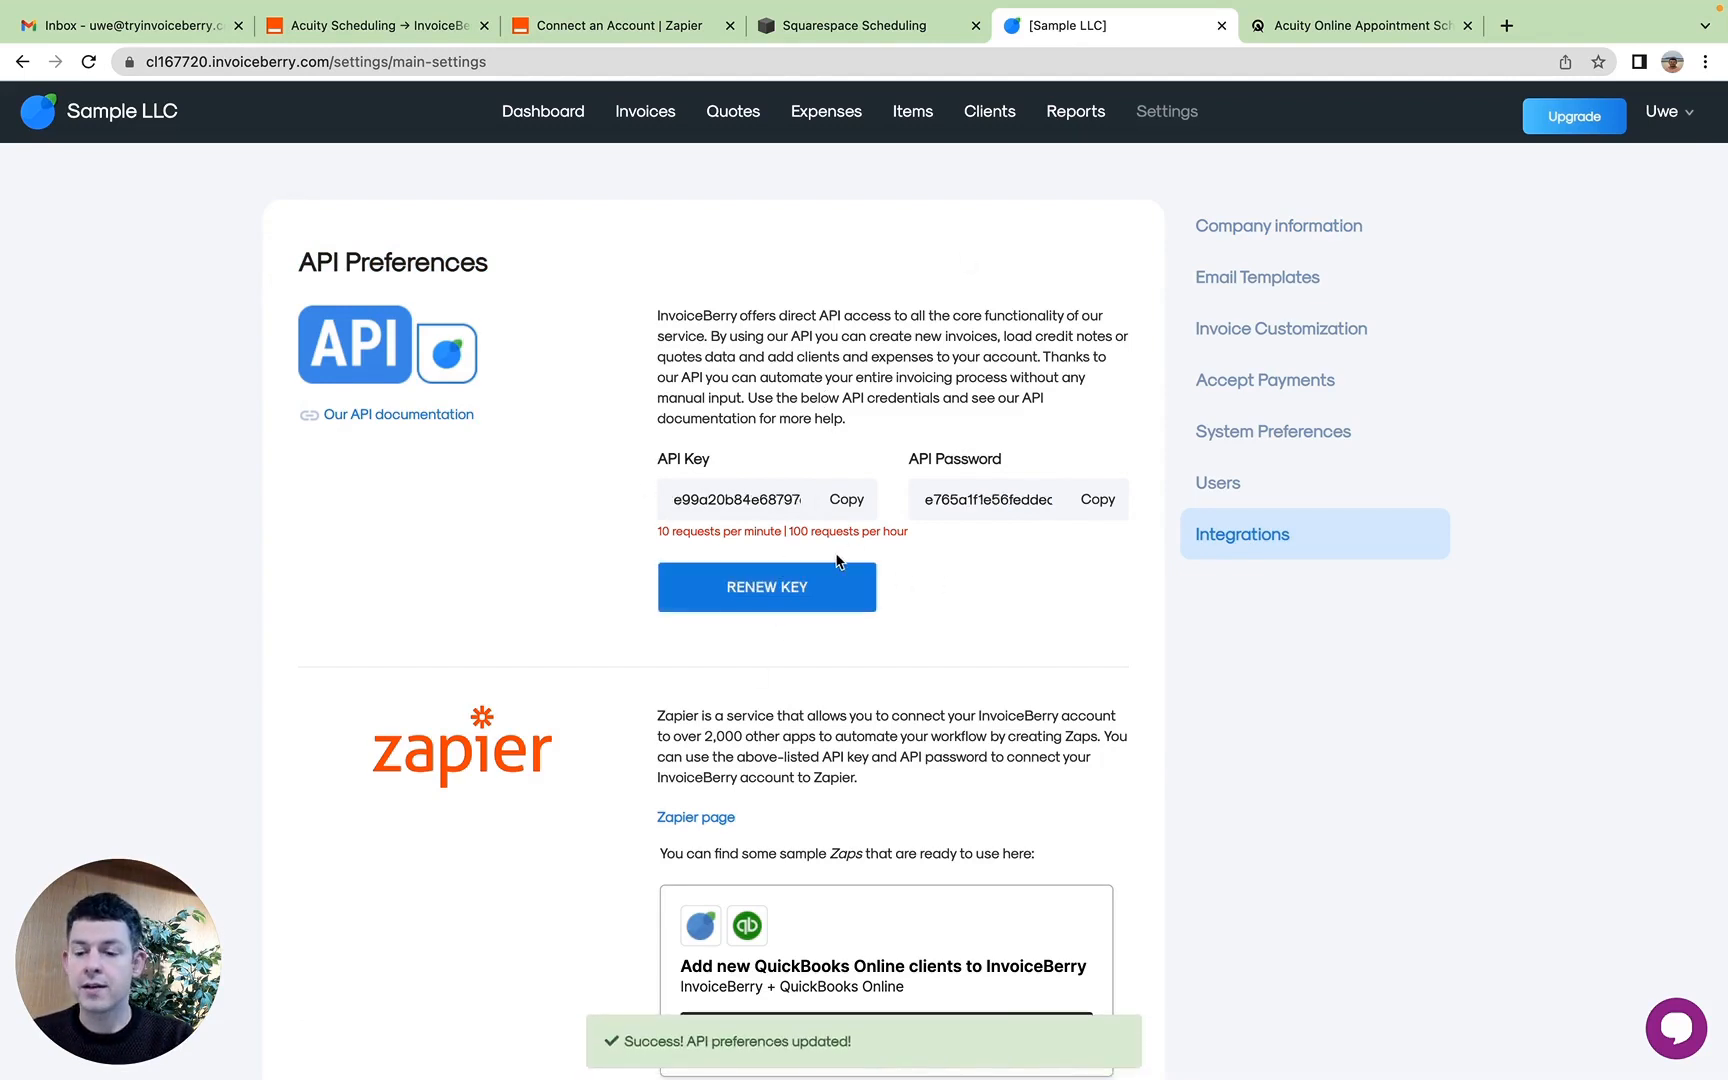
pyautogui.click(848, 500)
pyautogui.click(621, 24)
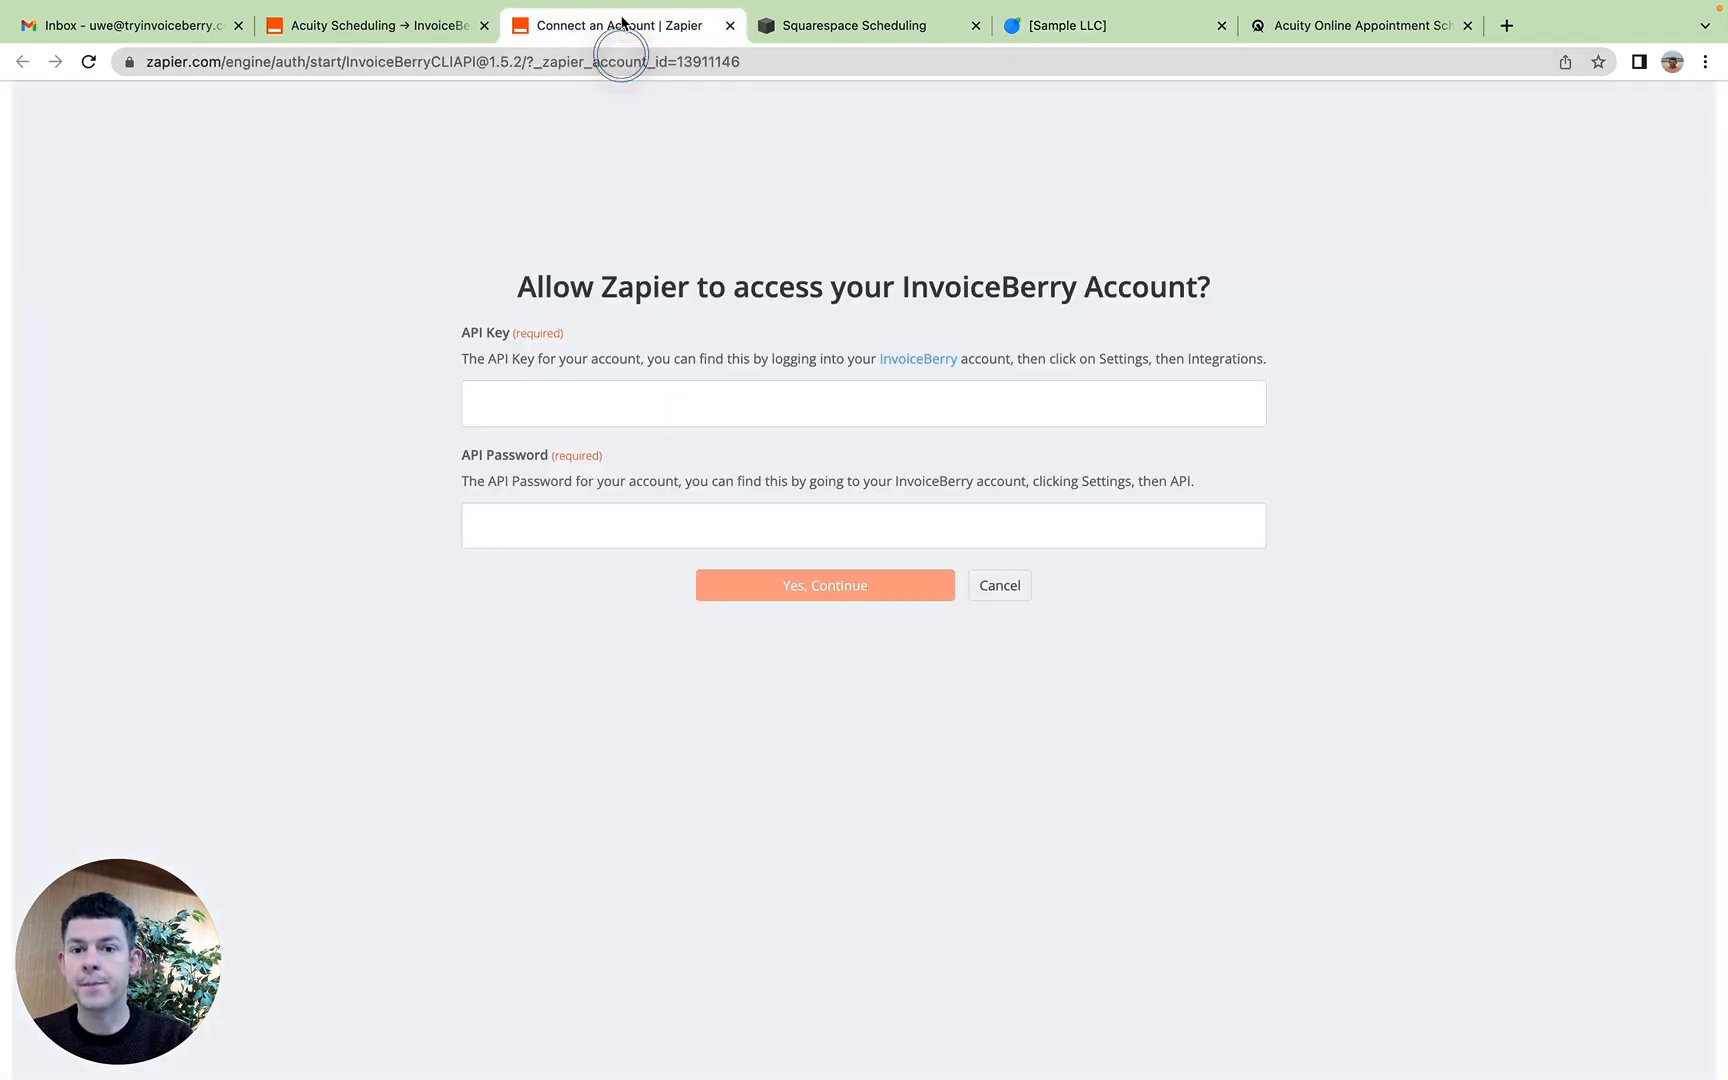
pyautogui.click(766, 409)
pyautogui.press('super+v')
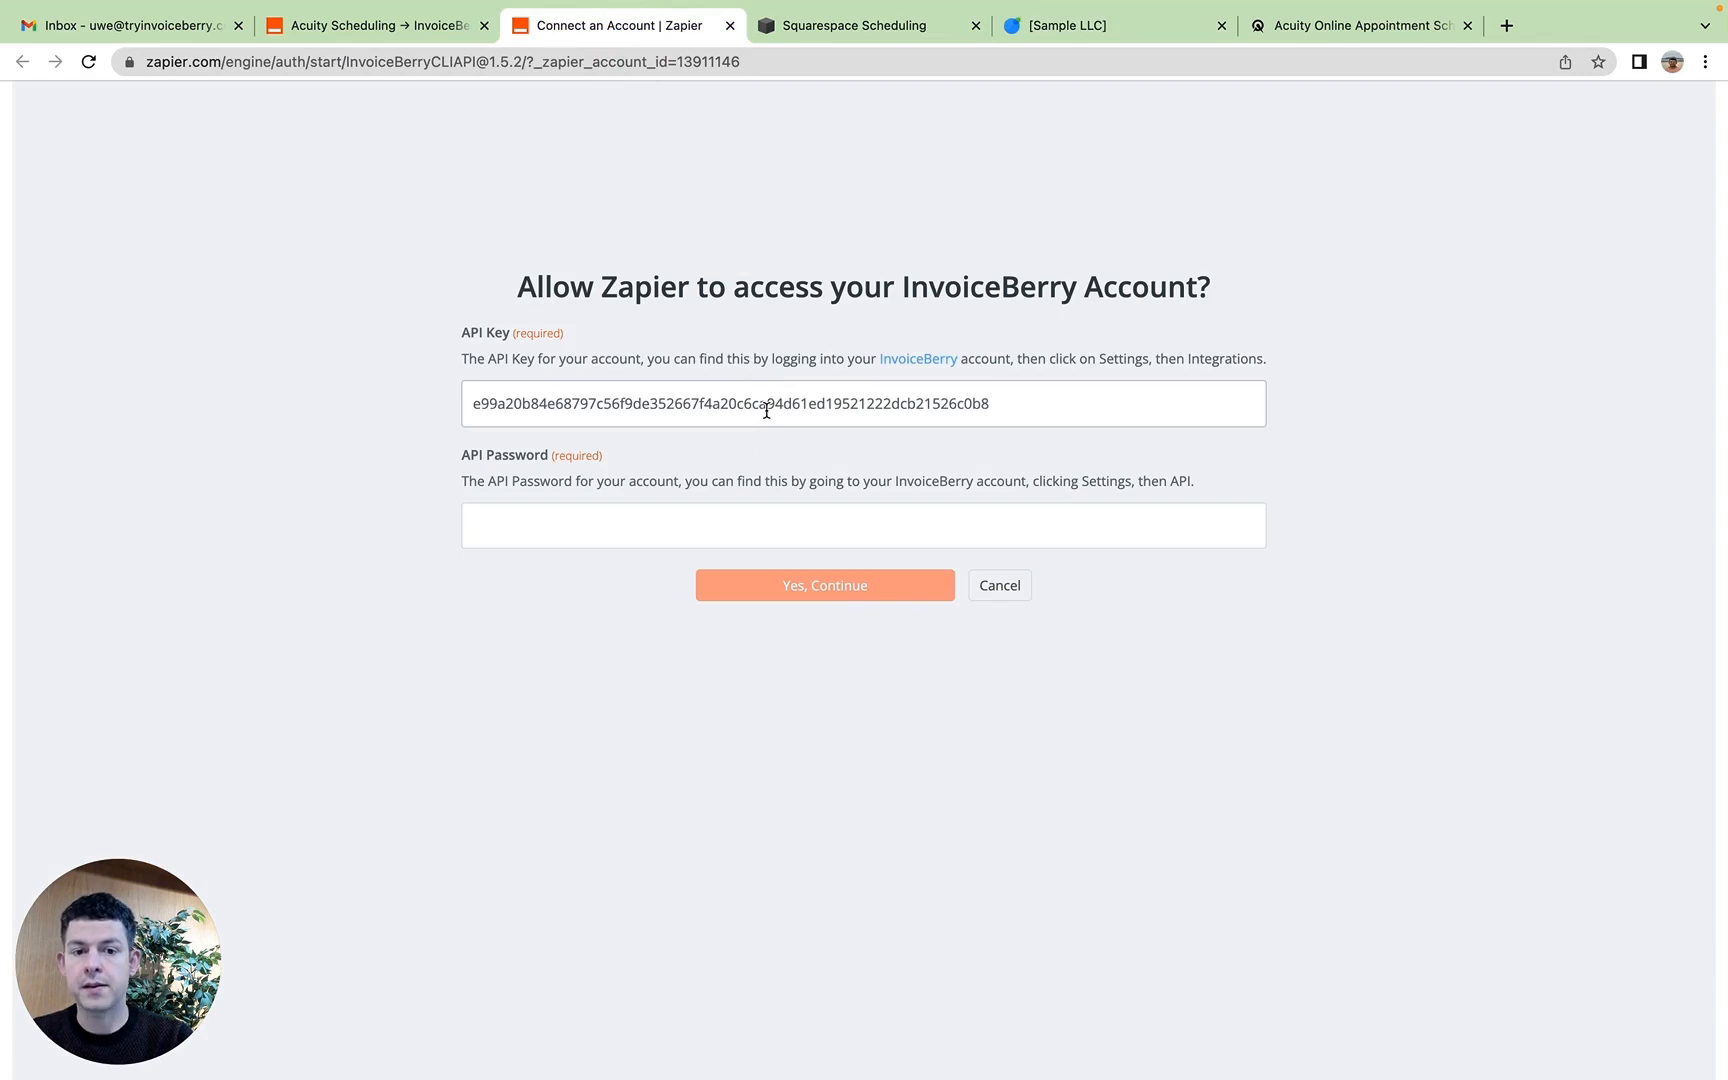
# Step: Copy the InvoiceBerry API password into Zapier's API Password field and authorize access to the InvoiceBerry account
pyautogui.click(1066, 25)
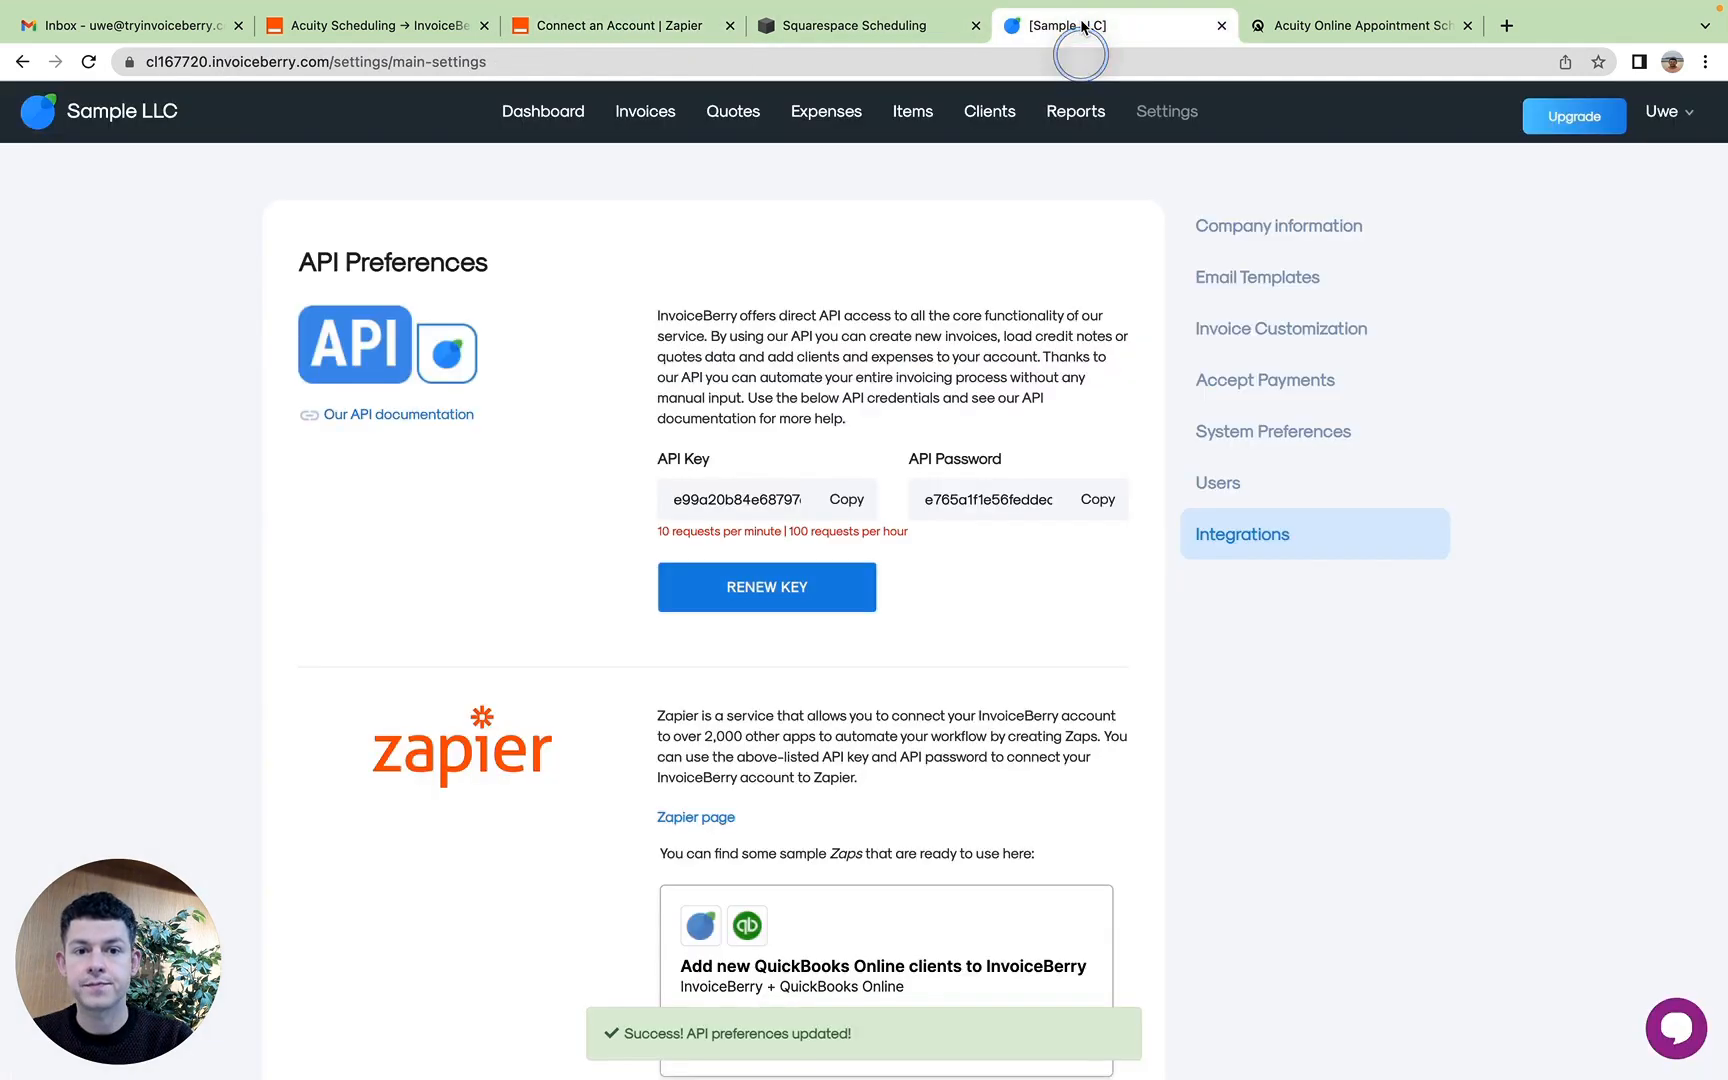
pyautogui.click(1097, 505)
pyautogui.click(625, 28)
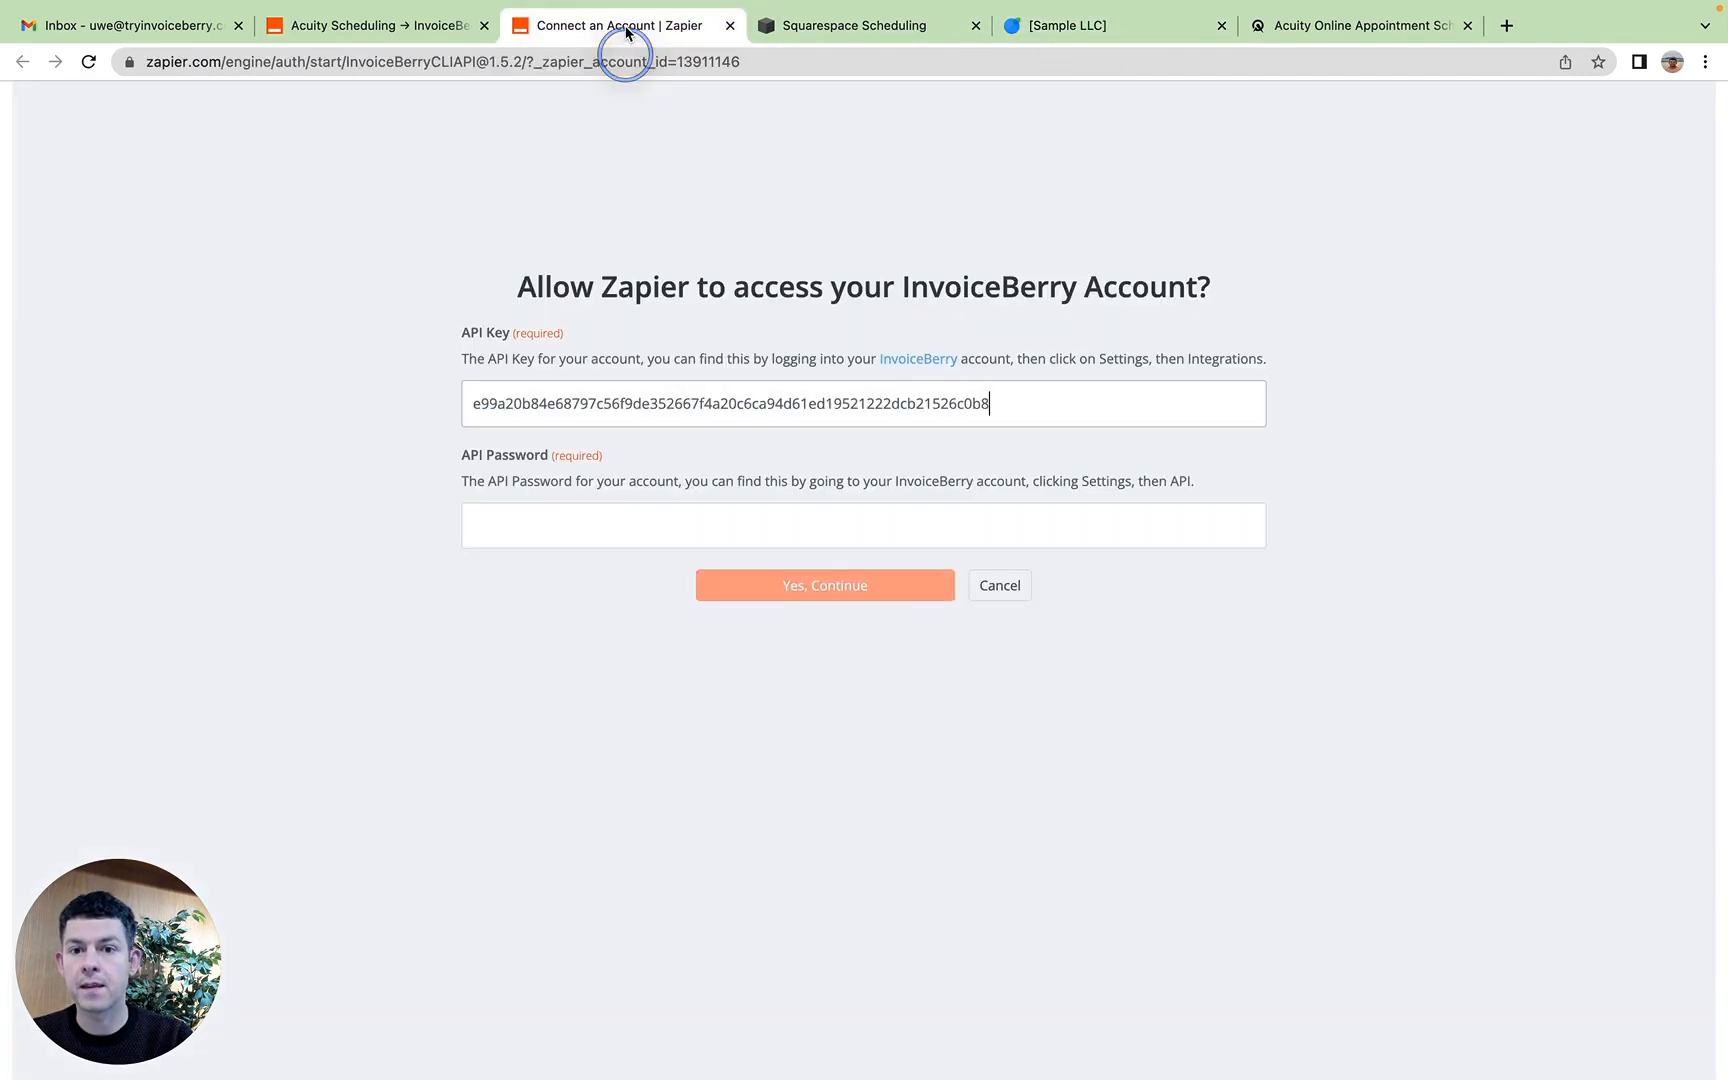
pyautogui.click(648, 516)
pyautogui.press('super+v')
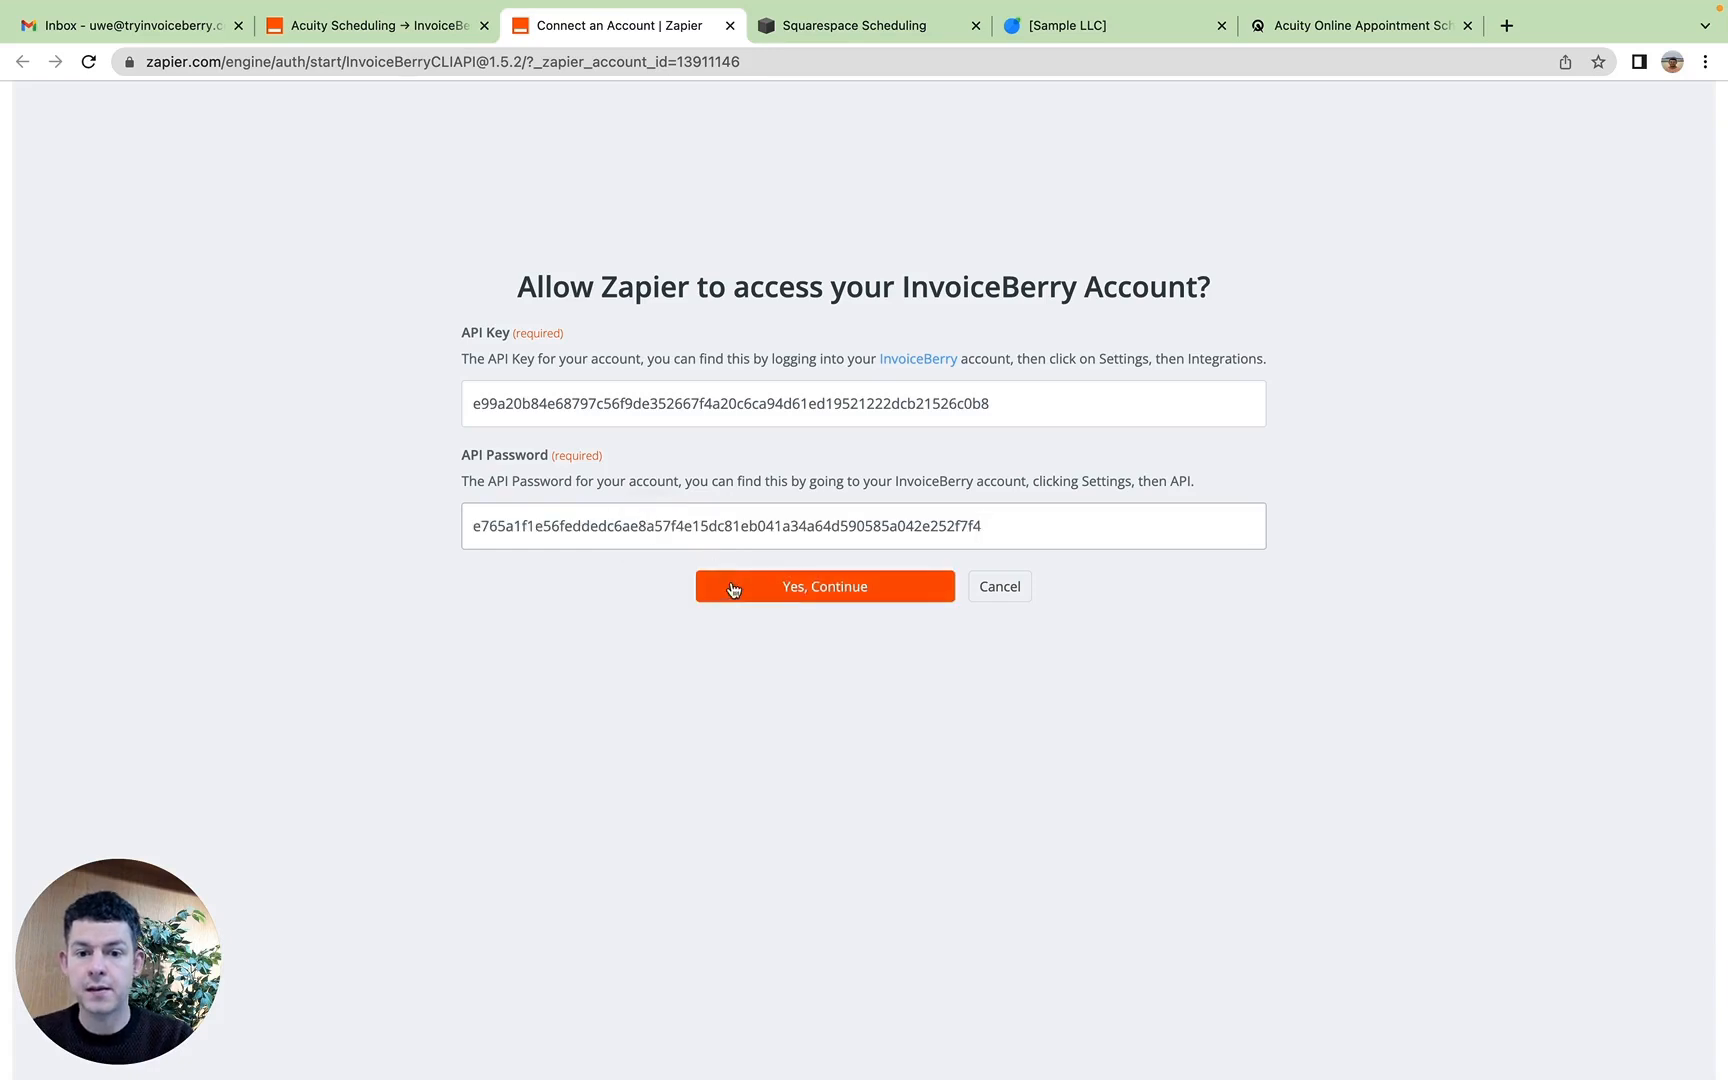
pyautogui.click(786, 588)
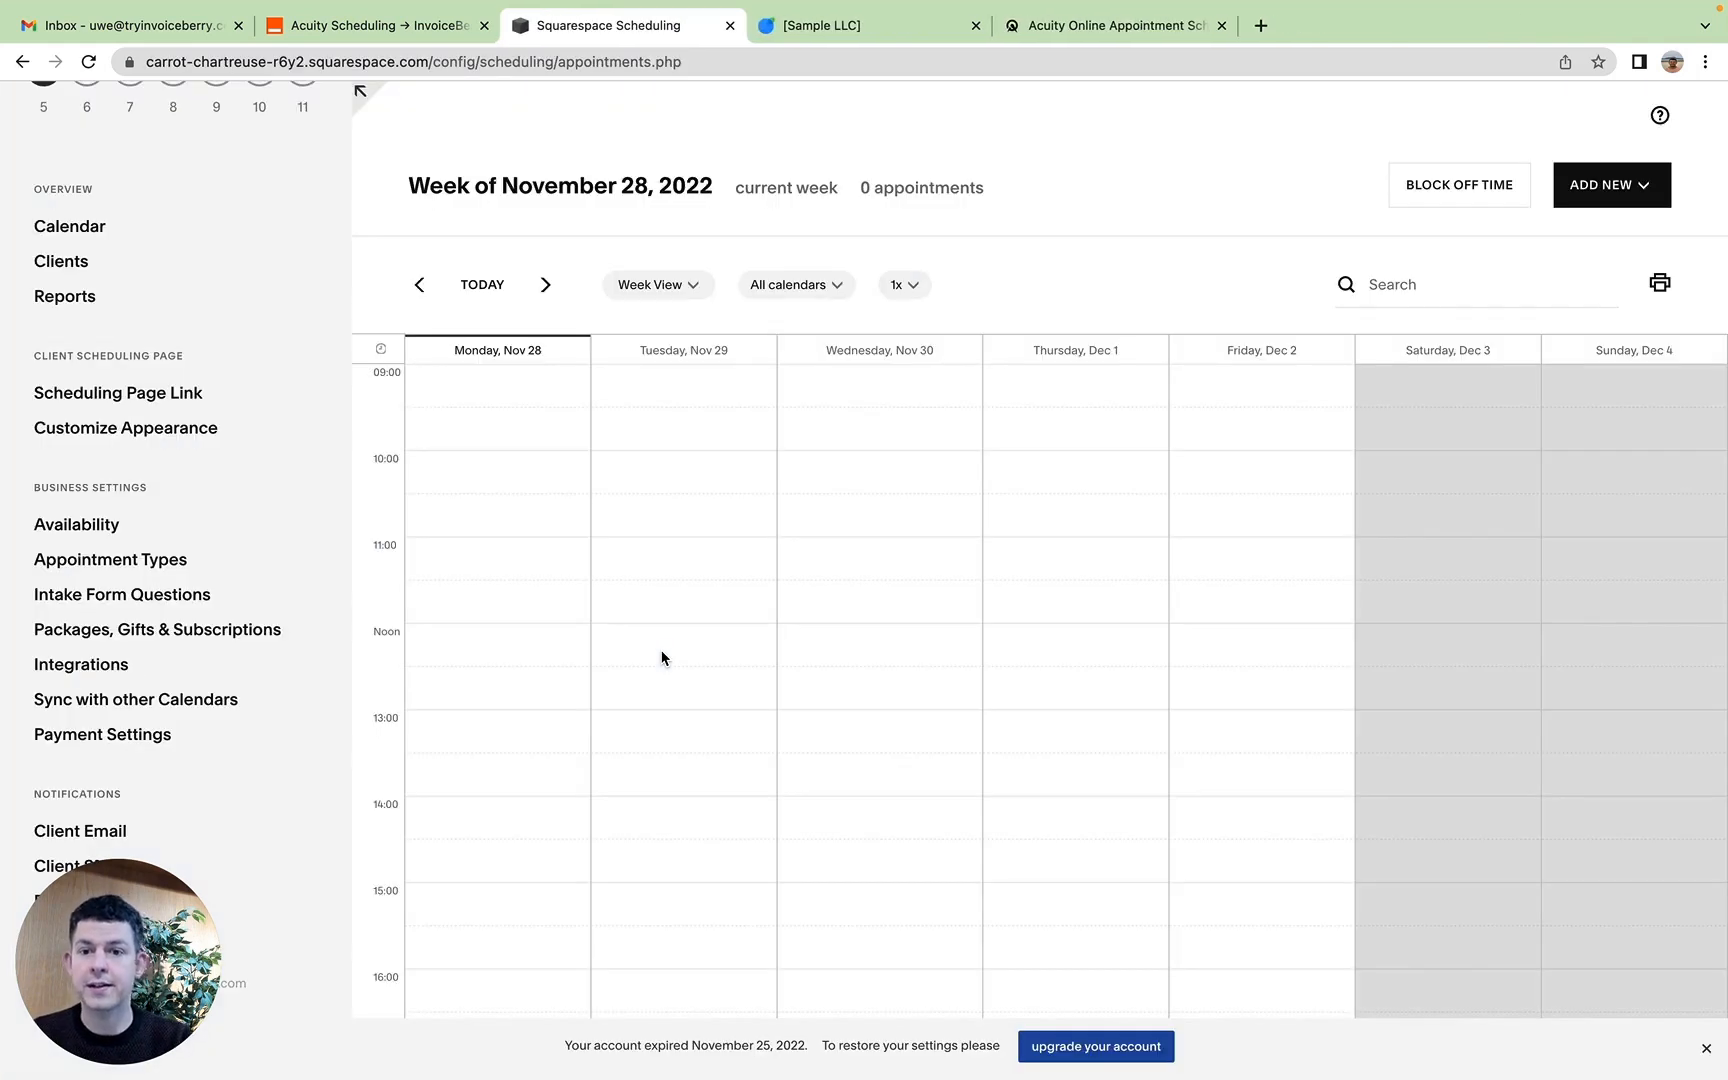
# Step: Return to the Zap setup and continue with the InvoiceBerry Sample LLC account, leaving the Client ID unselected
pyautogui.click(405, 28)
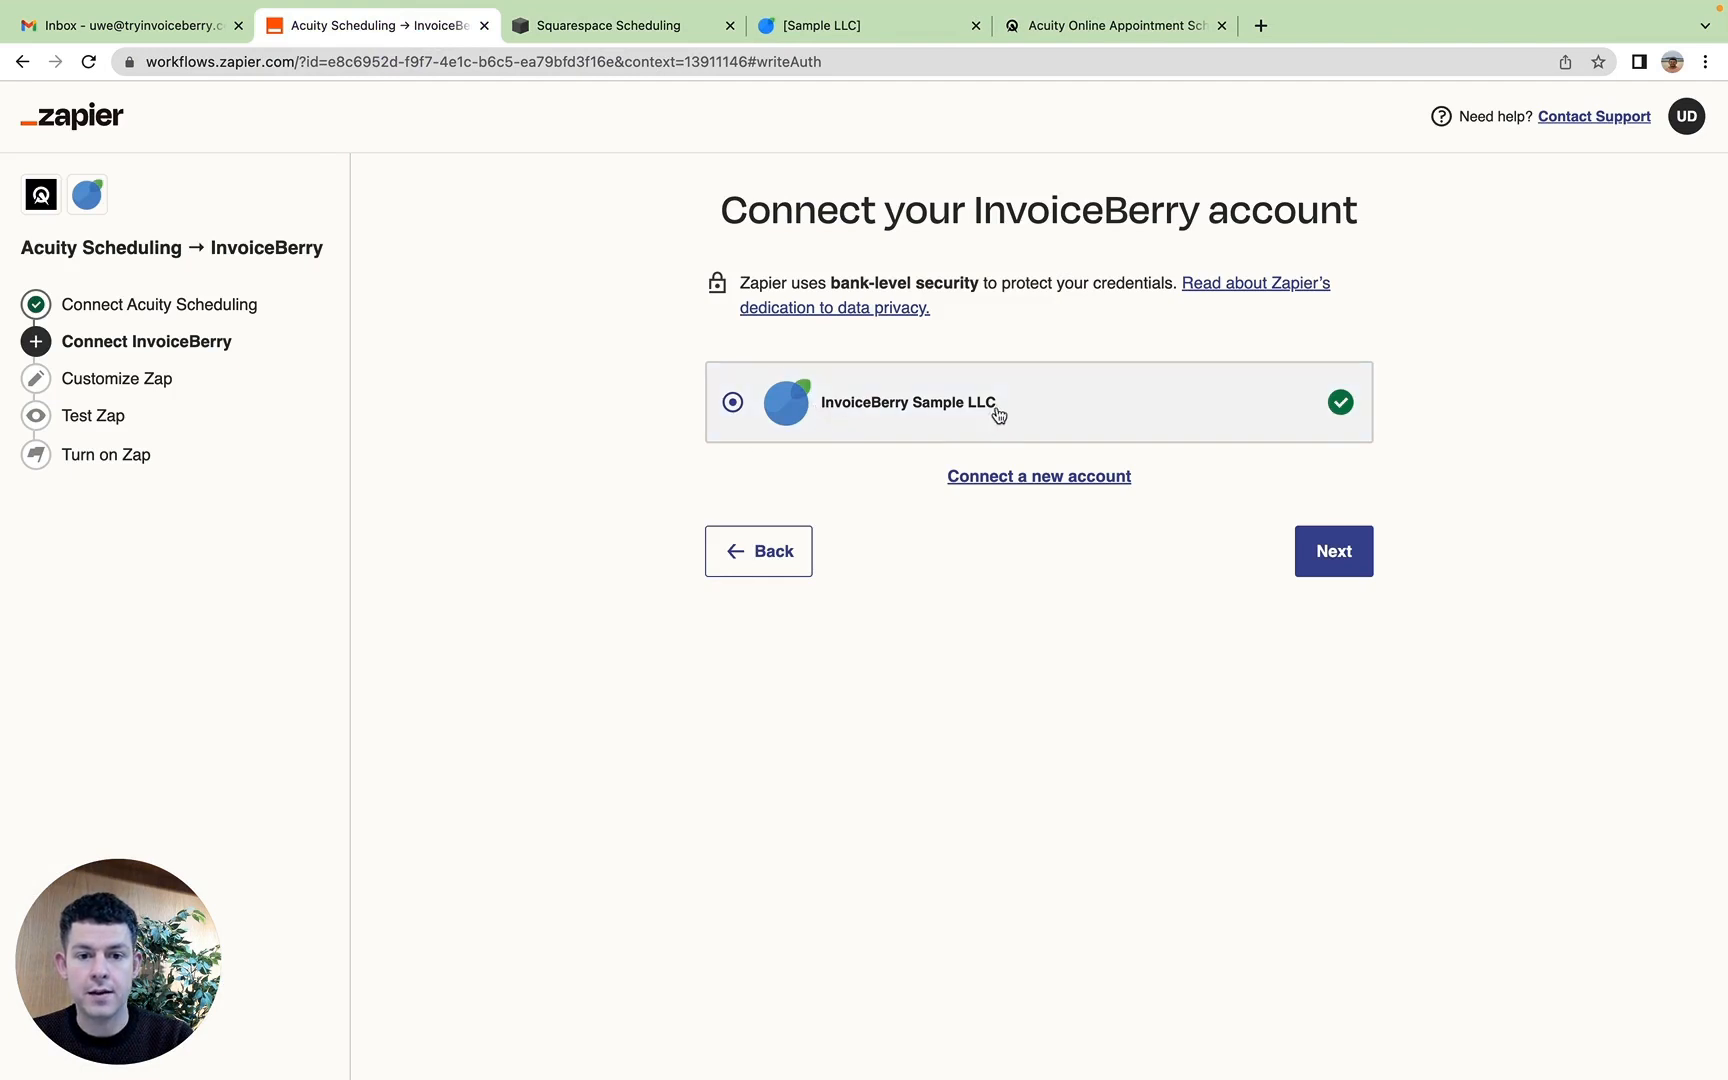
pyautogui.click(1332, 556)
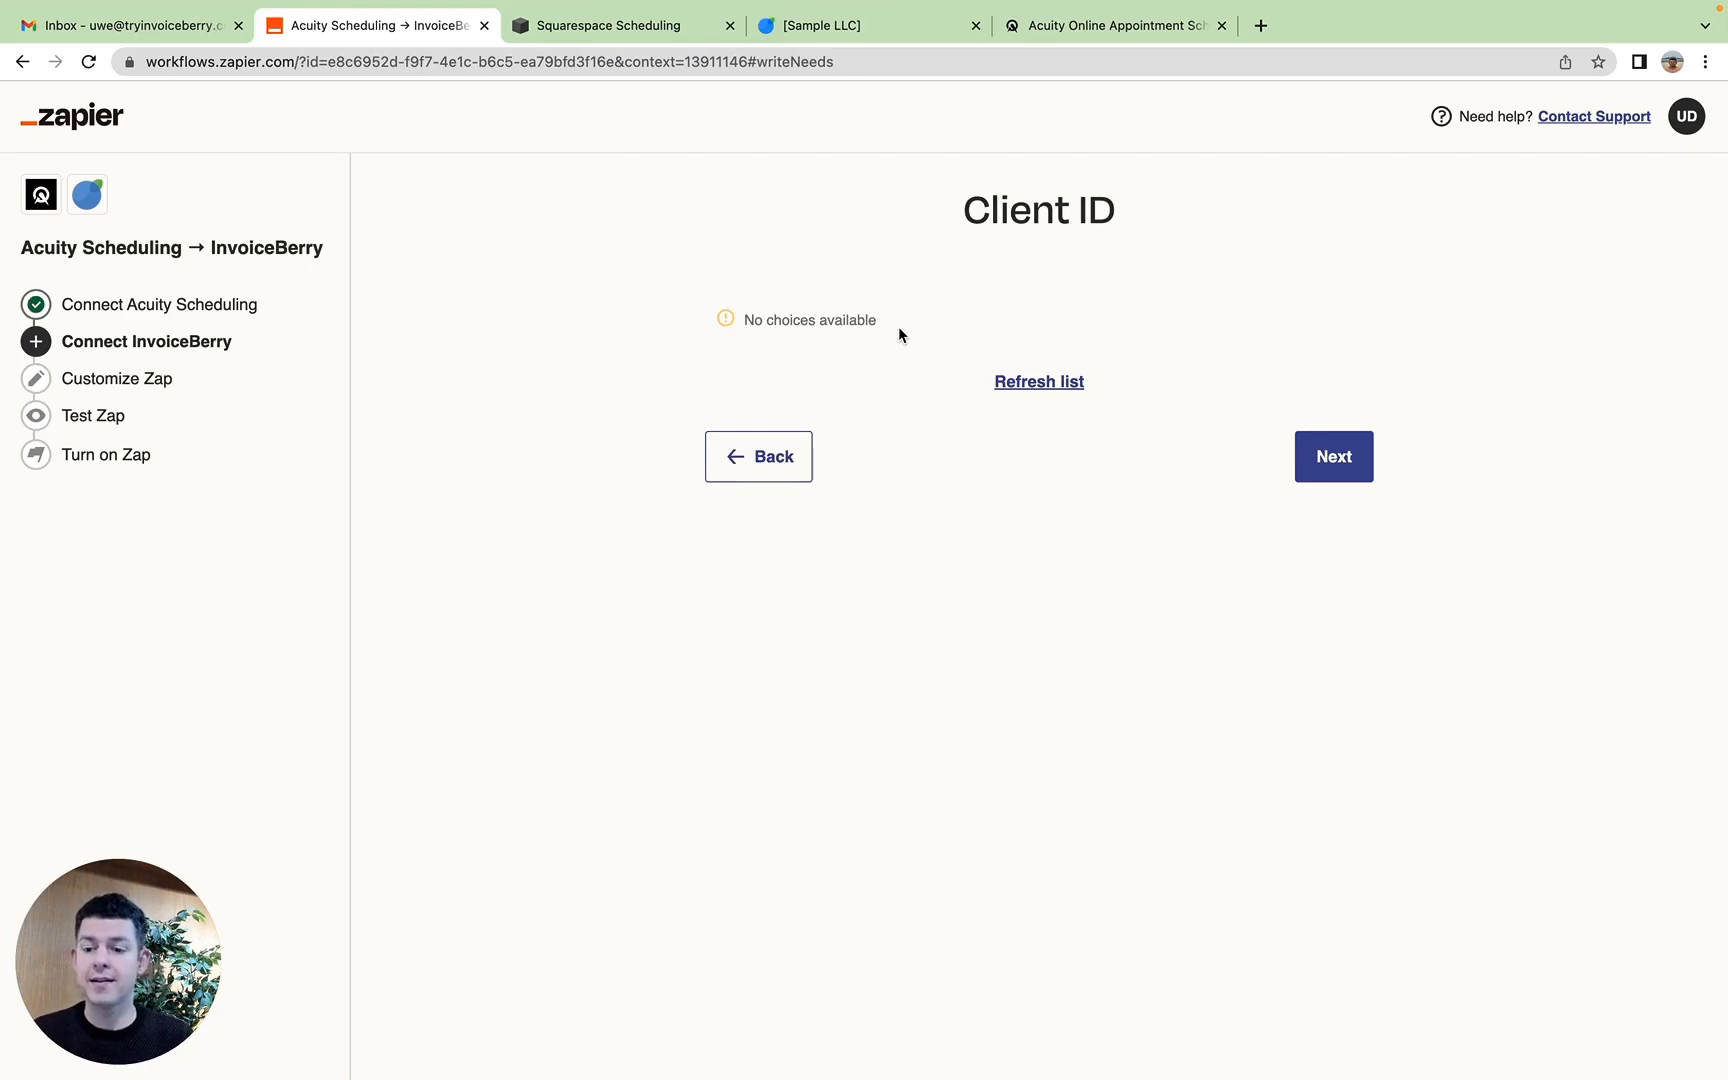
pyautogui.click(1323, 478)
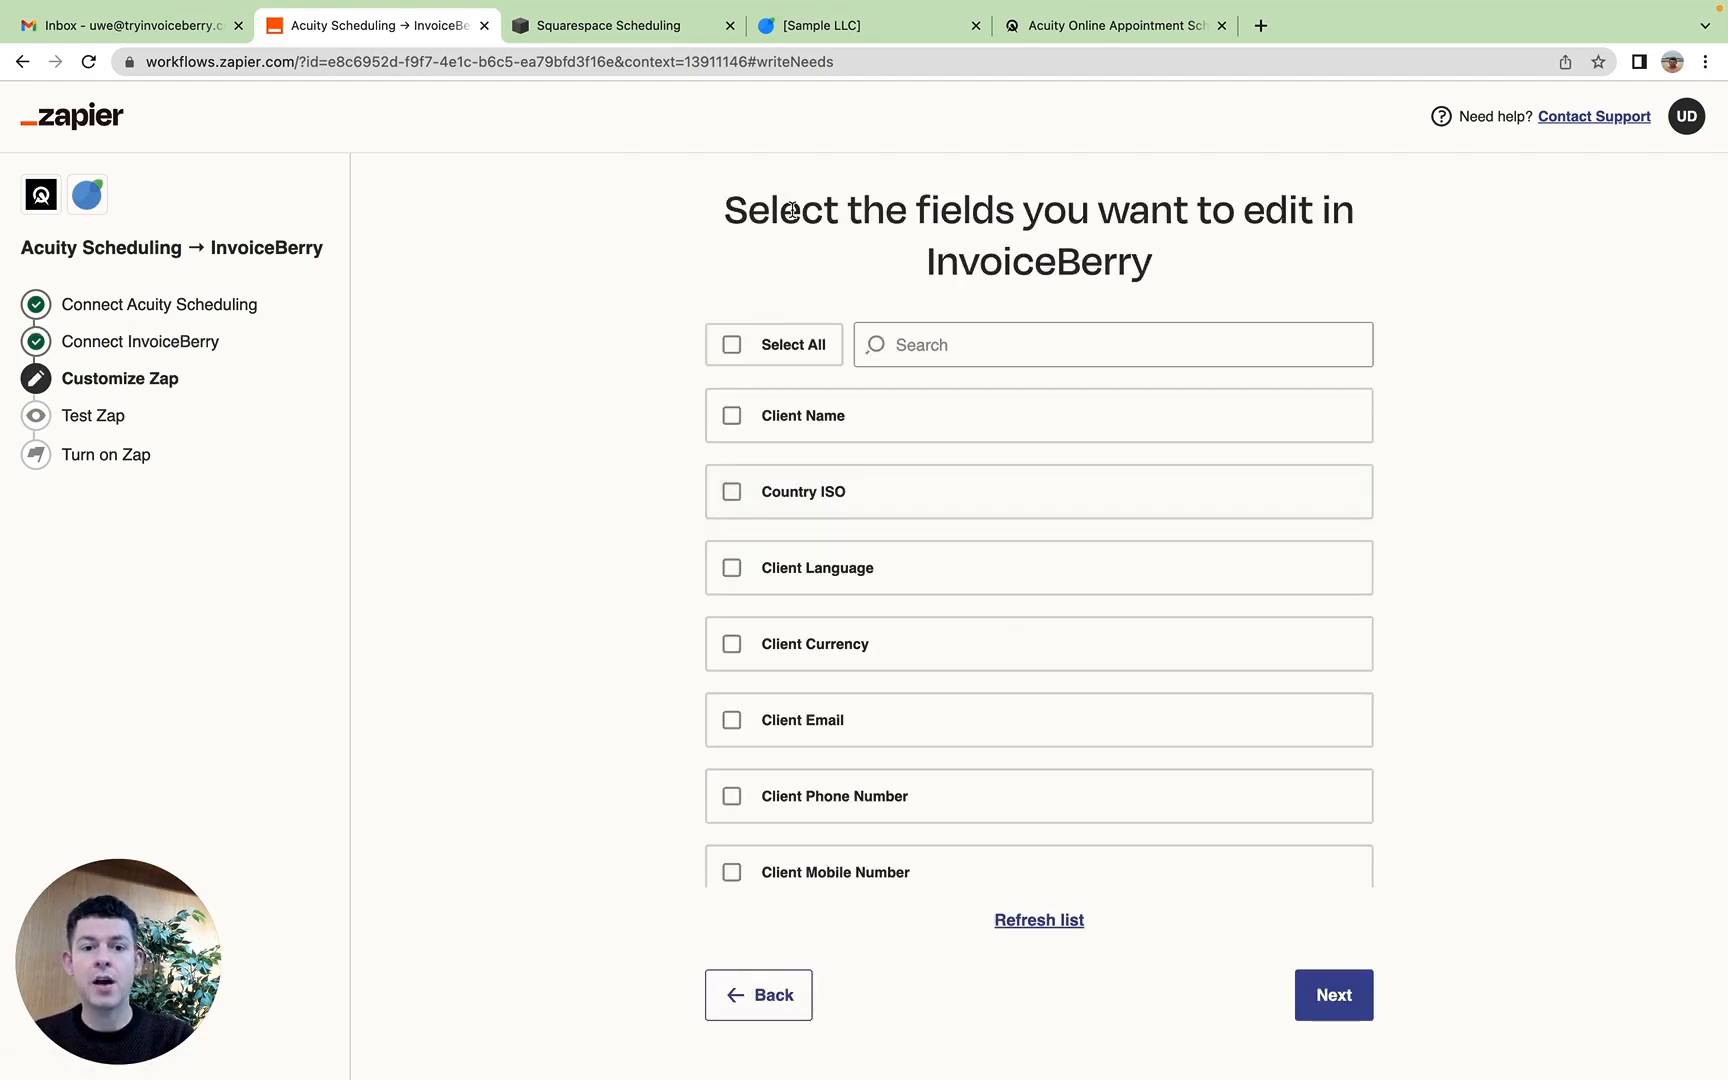
# Step: Include Client Name, Client Email, Client Firstname and Client Lastname among the InvoiceBerry fields to edit
pyautogui.moveTo(790, 205); pyautogui.dragTo(1150, 256)
pyautogui.click(1153, 258)
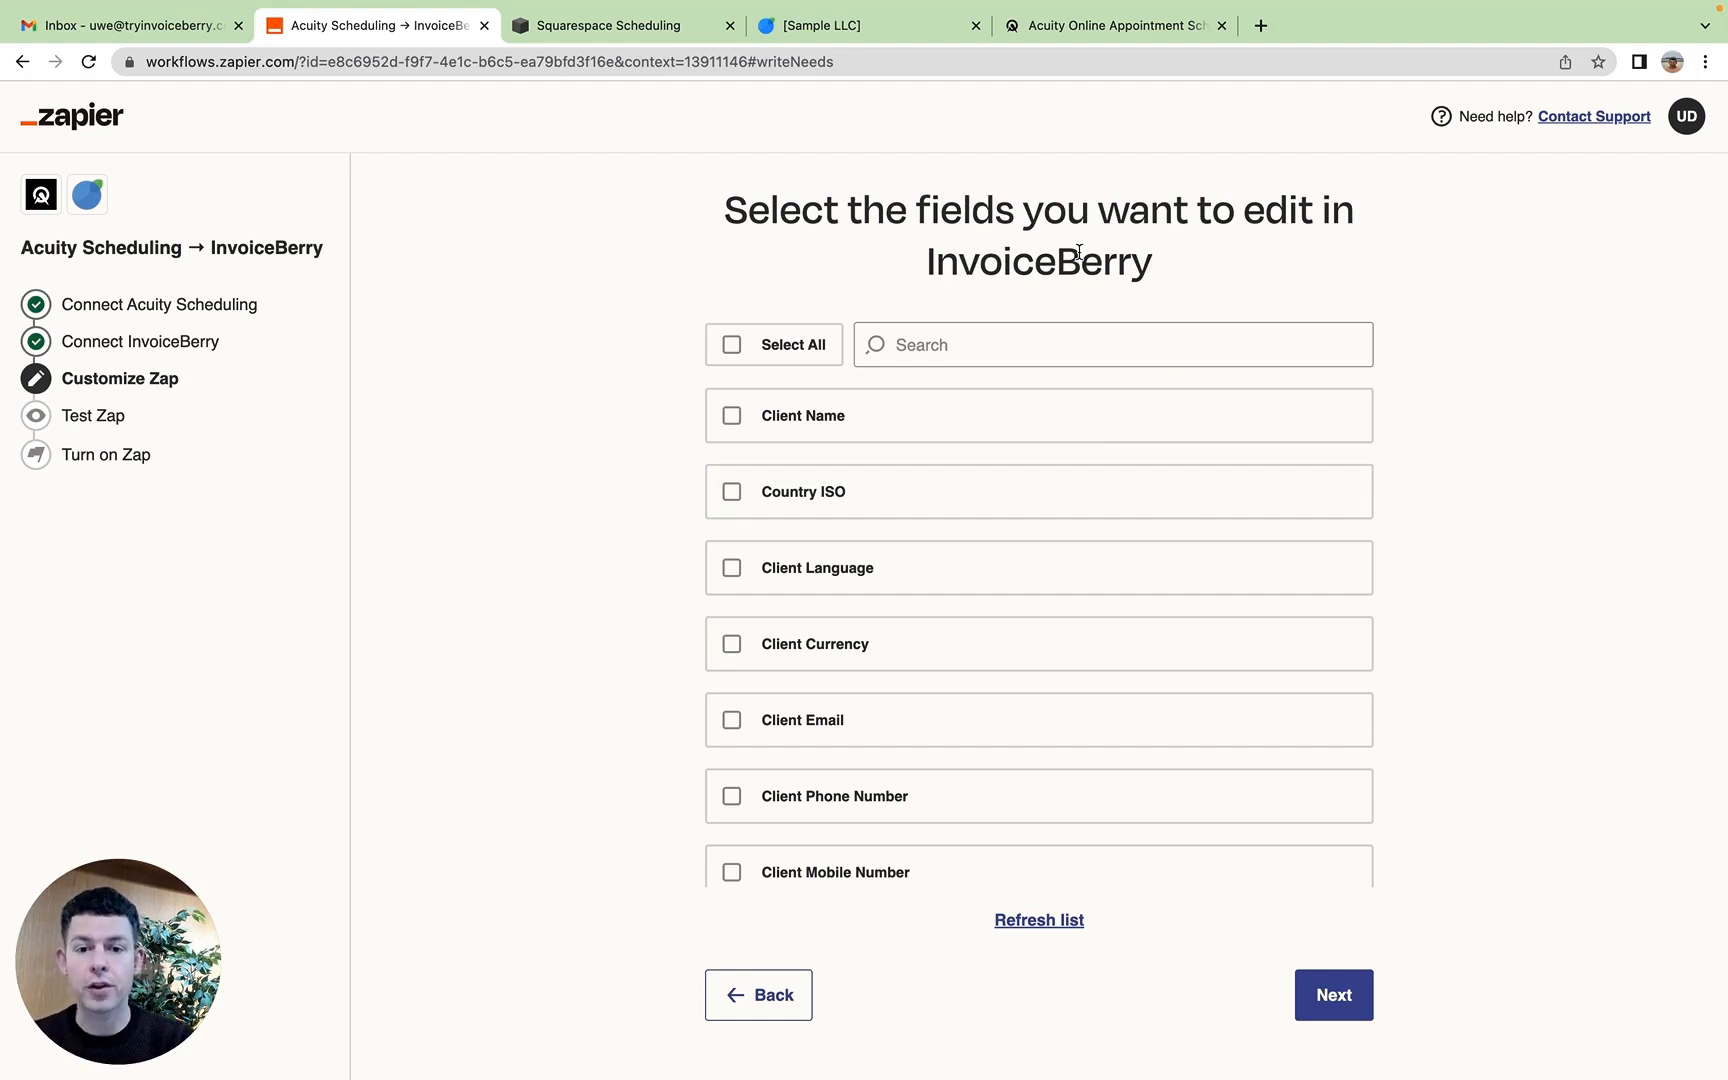
pyautogui.click(803, 425)
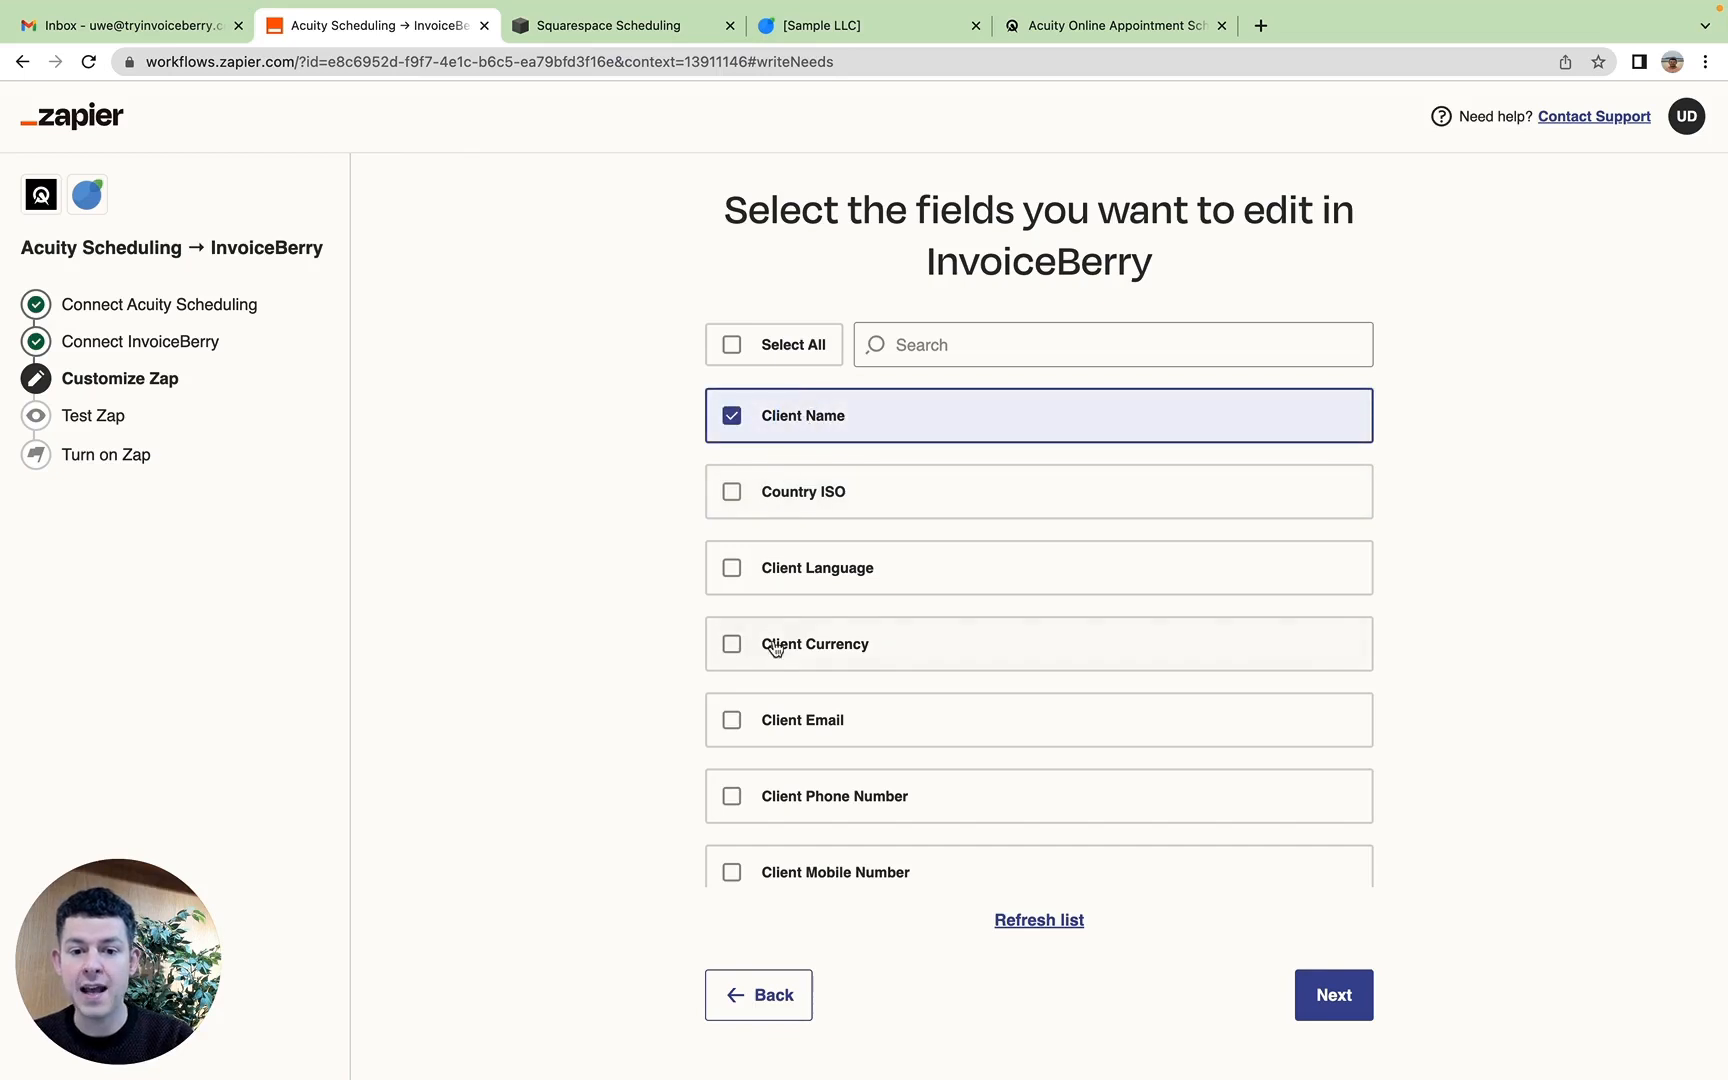
pyautogui.click(783, 711)
pyautogui.scroll(-2, 778, 715)
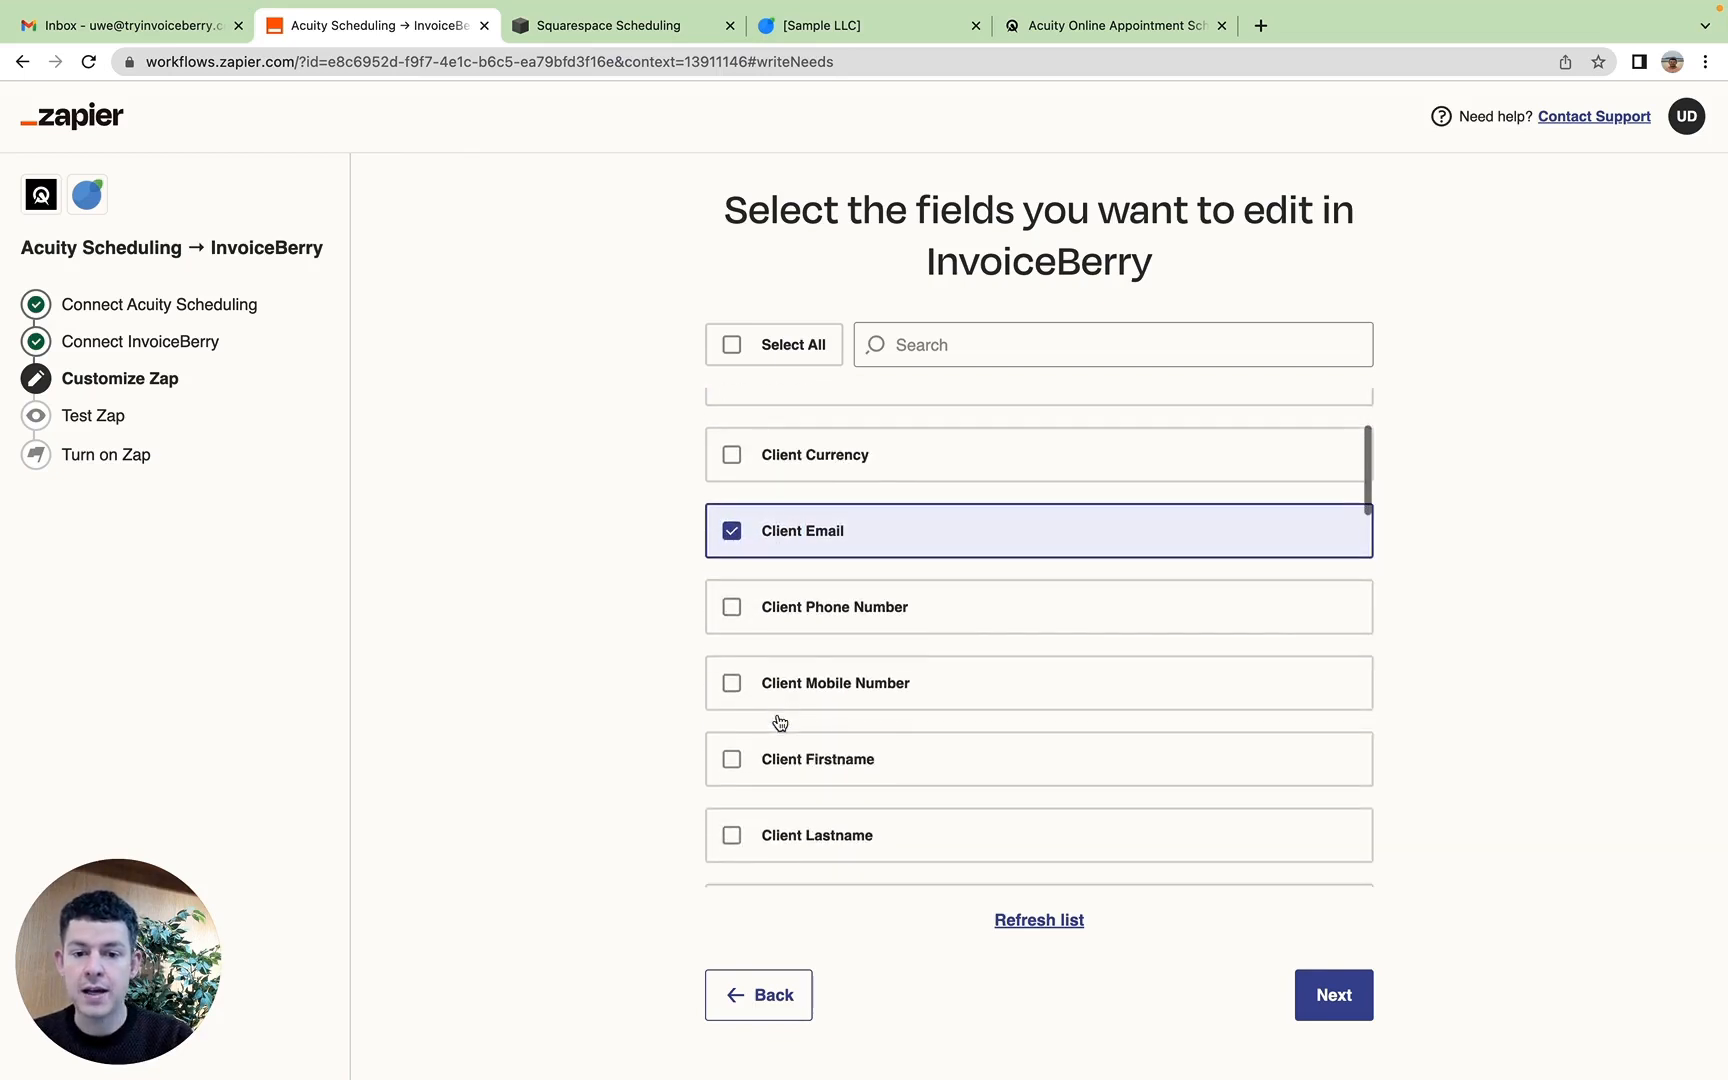
pyautogui.scroll(-2, 778, 713)
pyautogui.click(772, 626)
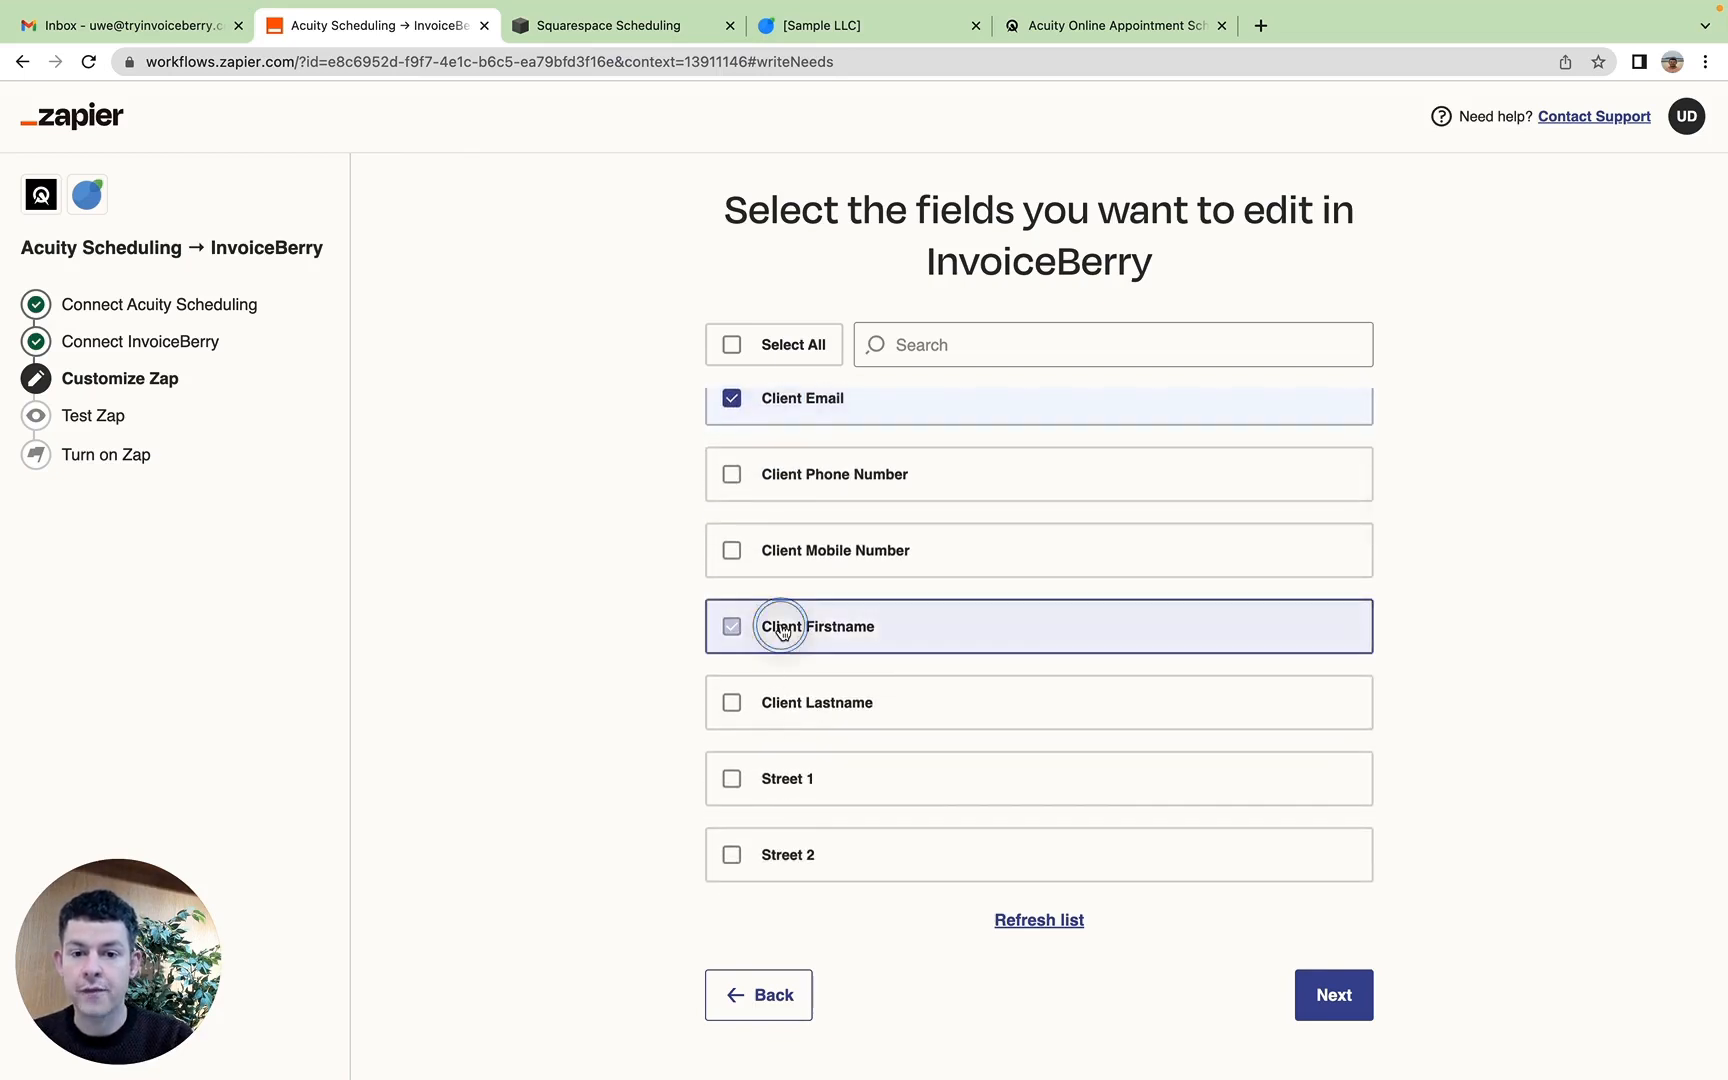
pyautogui.click(783, 702)
# Step: Add Item Description, Item Unit Cost and Item Quantity to the selected InvoiceBerry fields
pyautogui.scroll(-6, 783, 702)
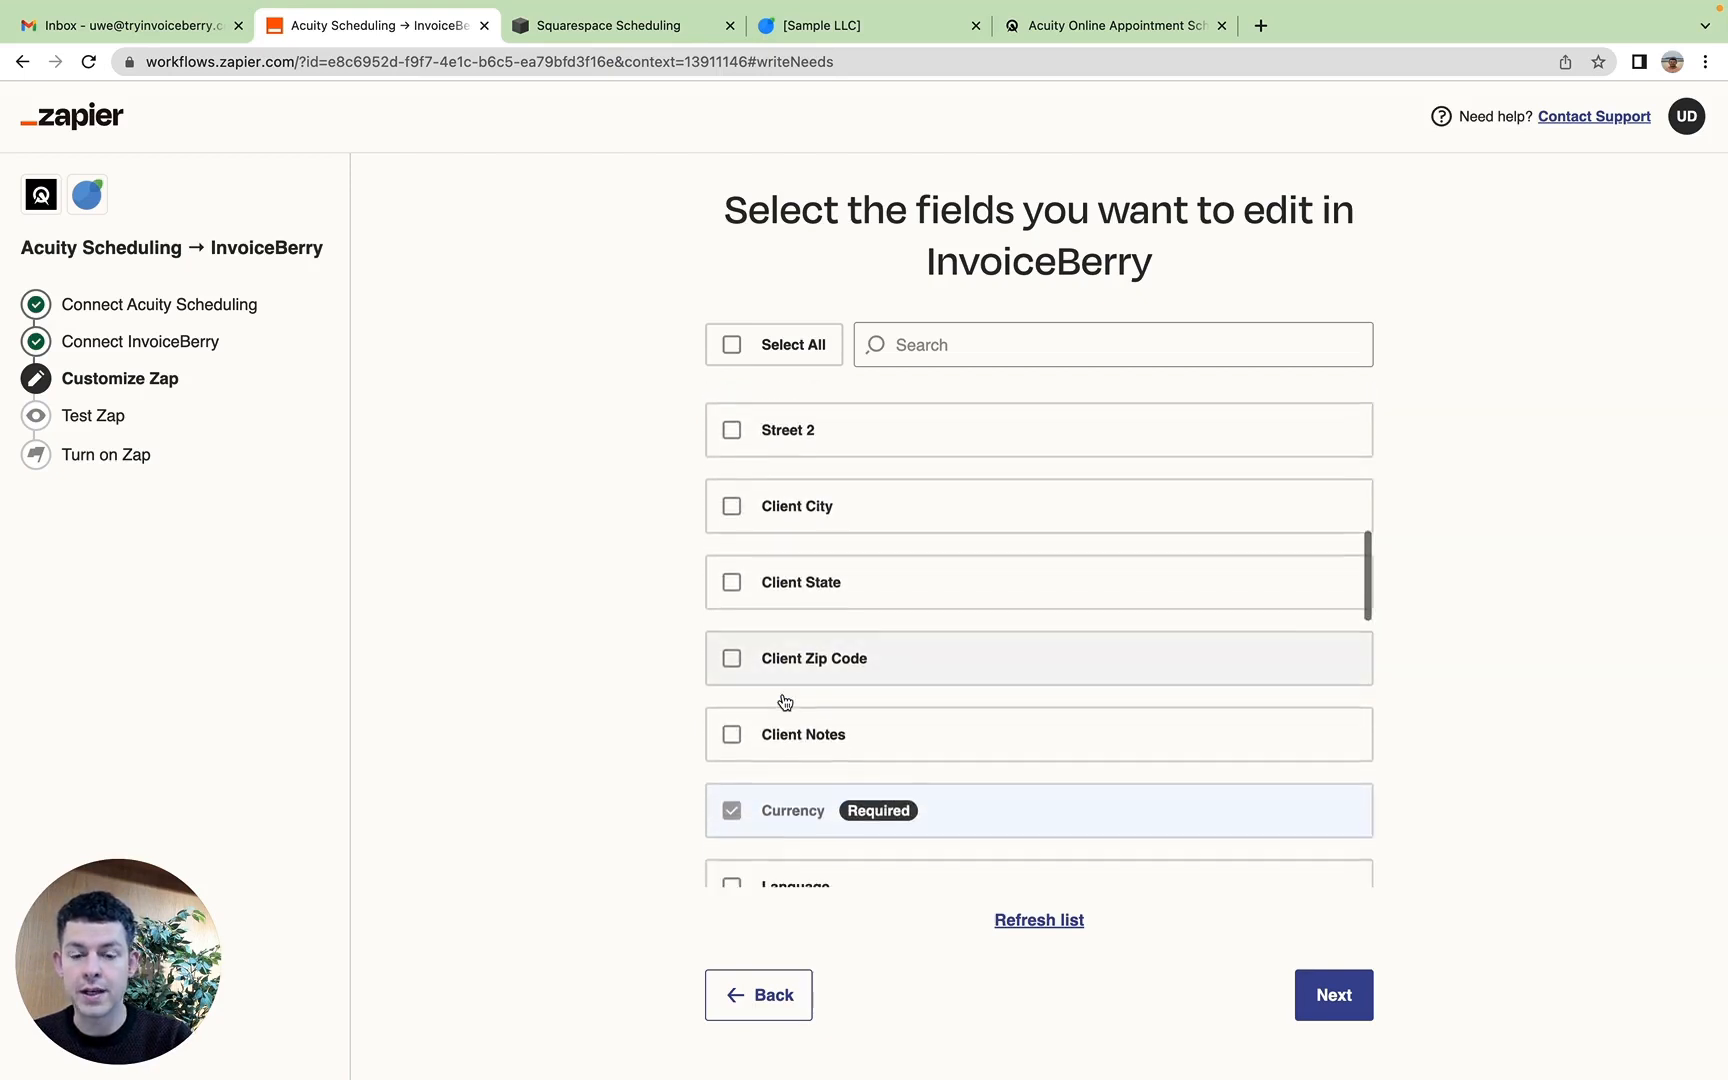
pyautogui.scroll(-1, 785, 702)
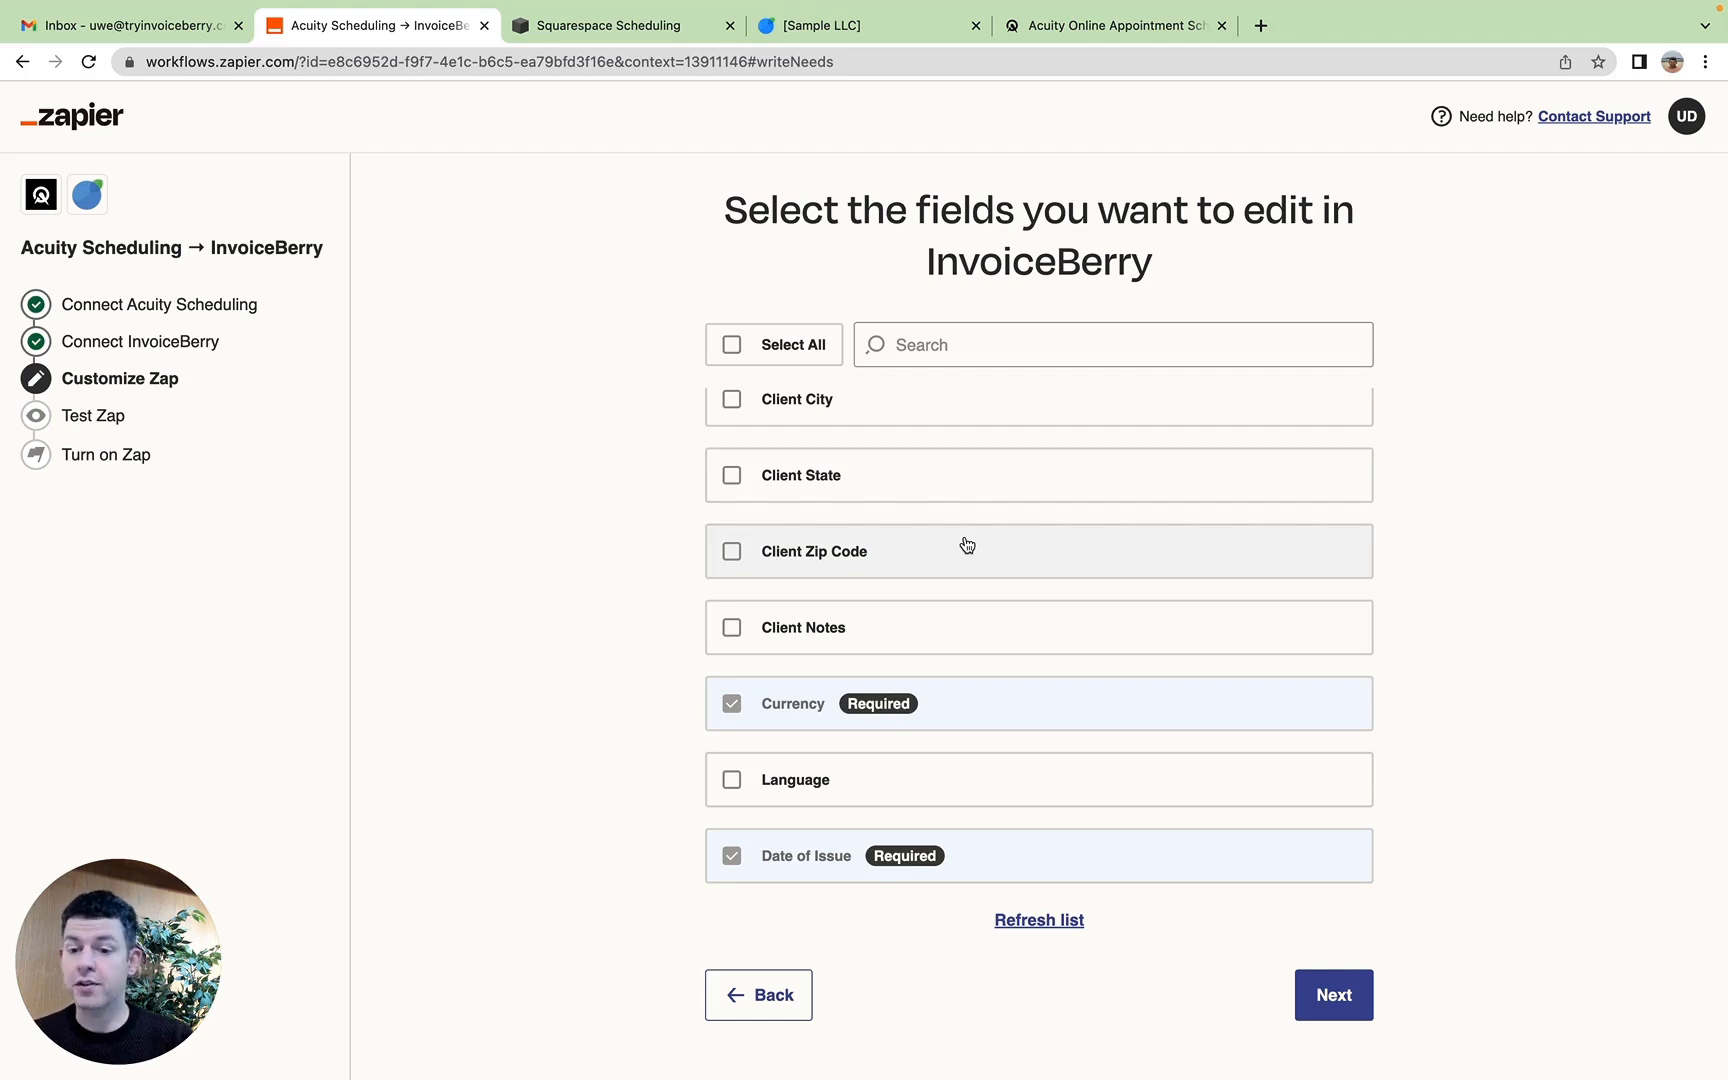
pyautogui.scroll(-2, 966, 542)
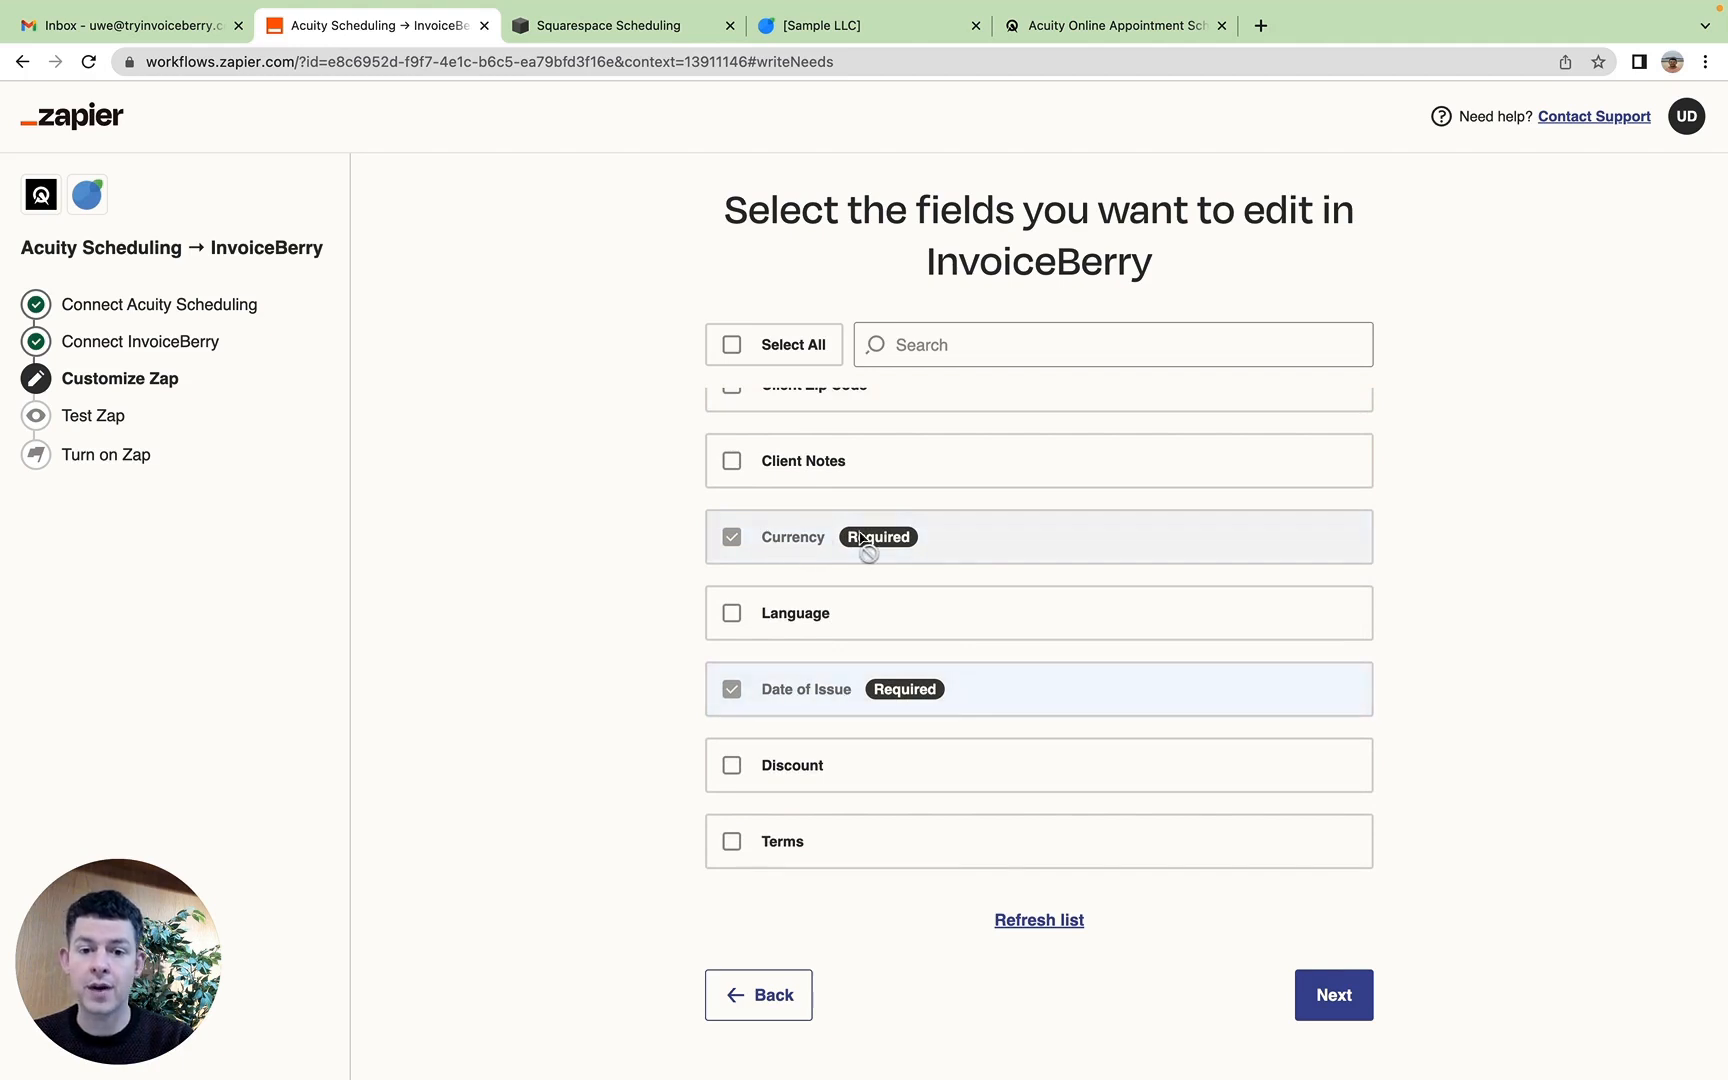
pyautogui.scroll(-1, 878, 543)
pyautogui.scroll(-5, 878, 543)
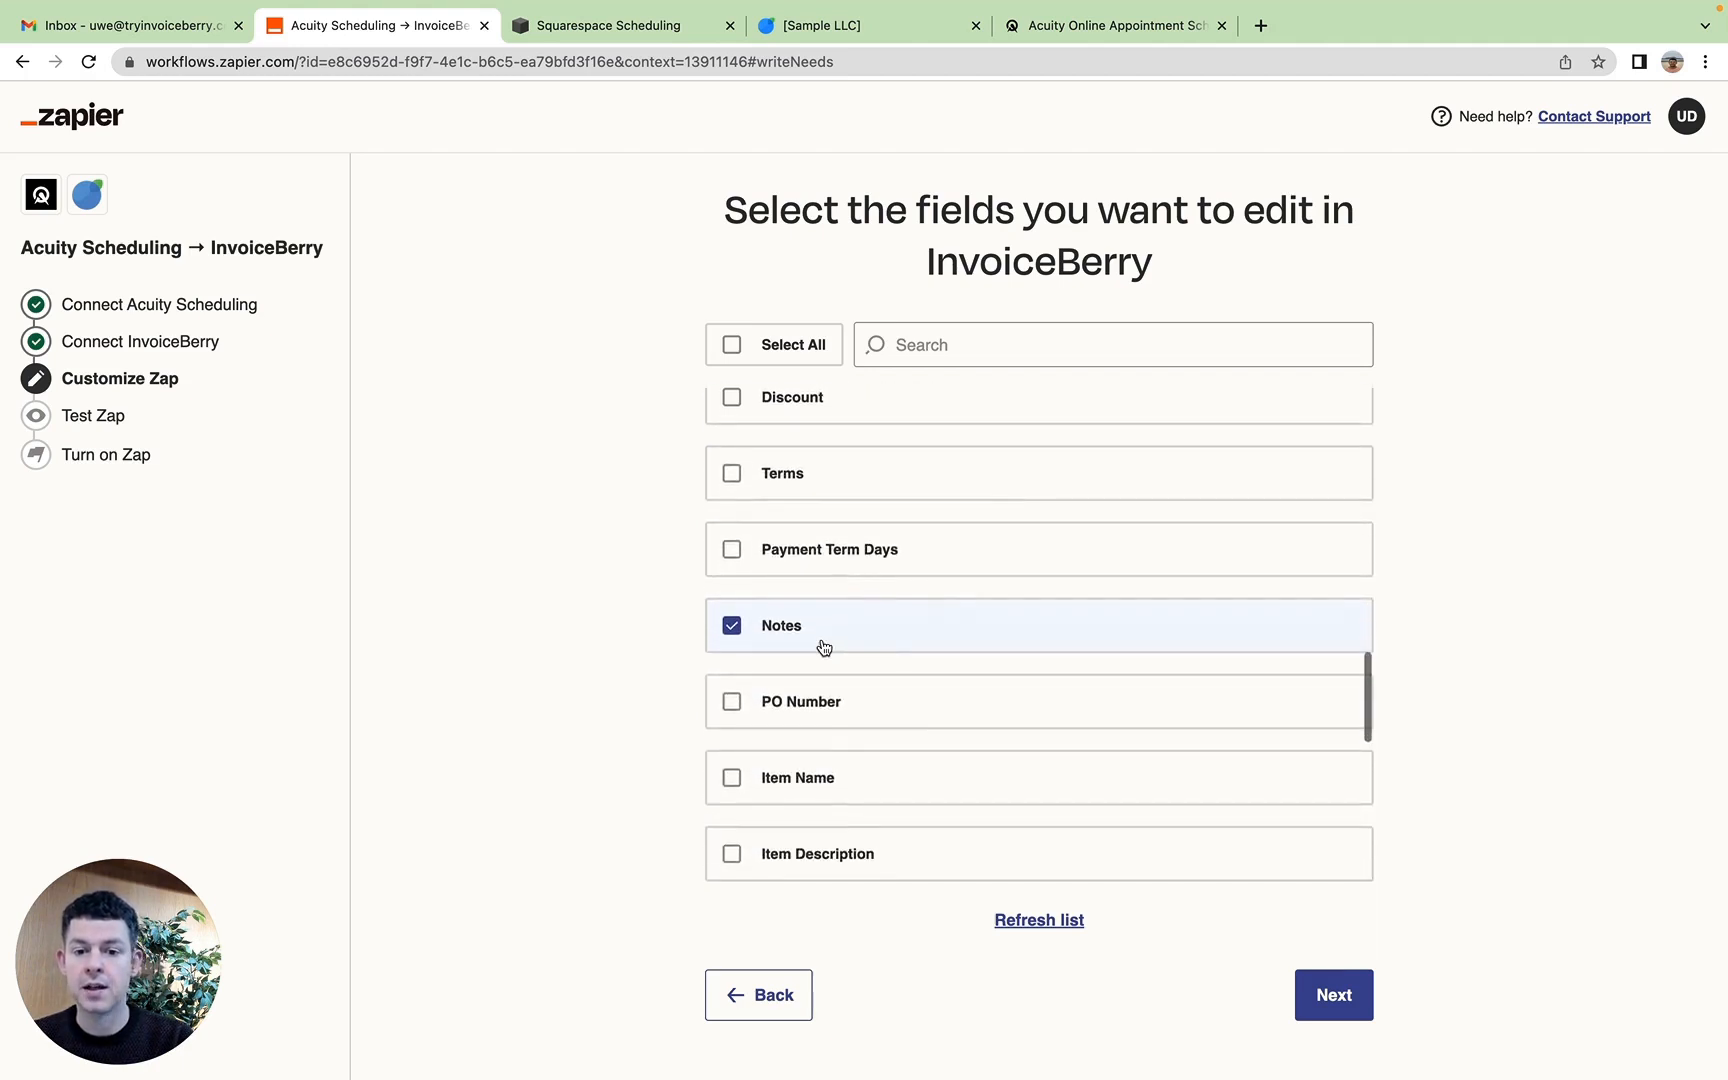
pyautogui.scroll(-1, 910, 542)
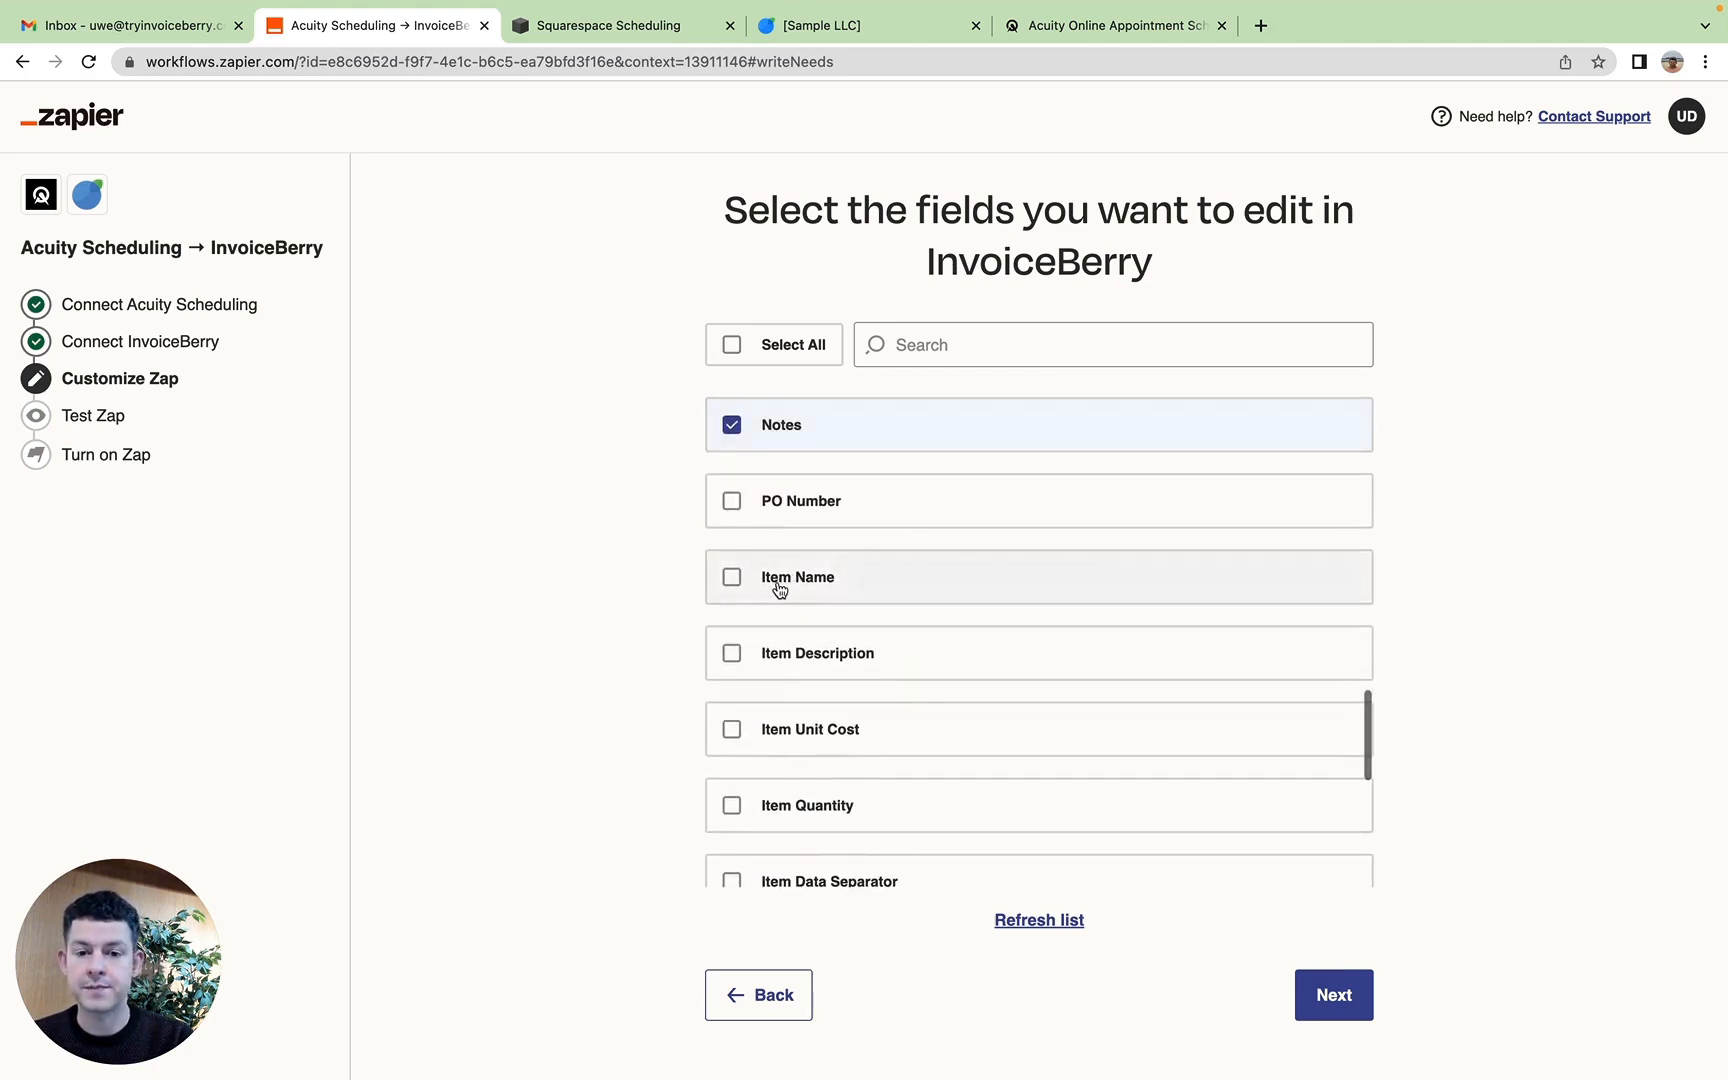
pyautogui.click(836, 652)
pyautogui.scroll(-3, 833, 665)
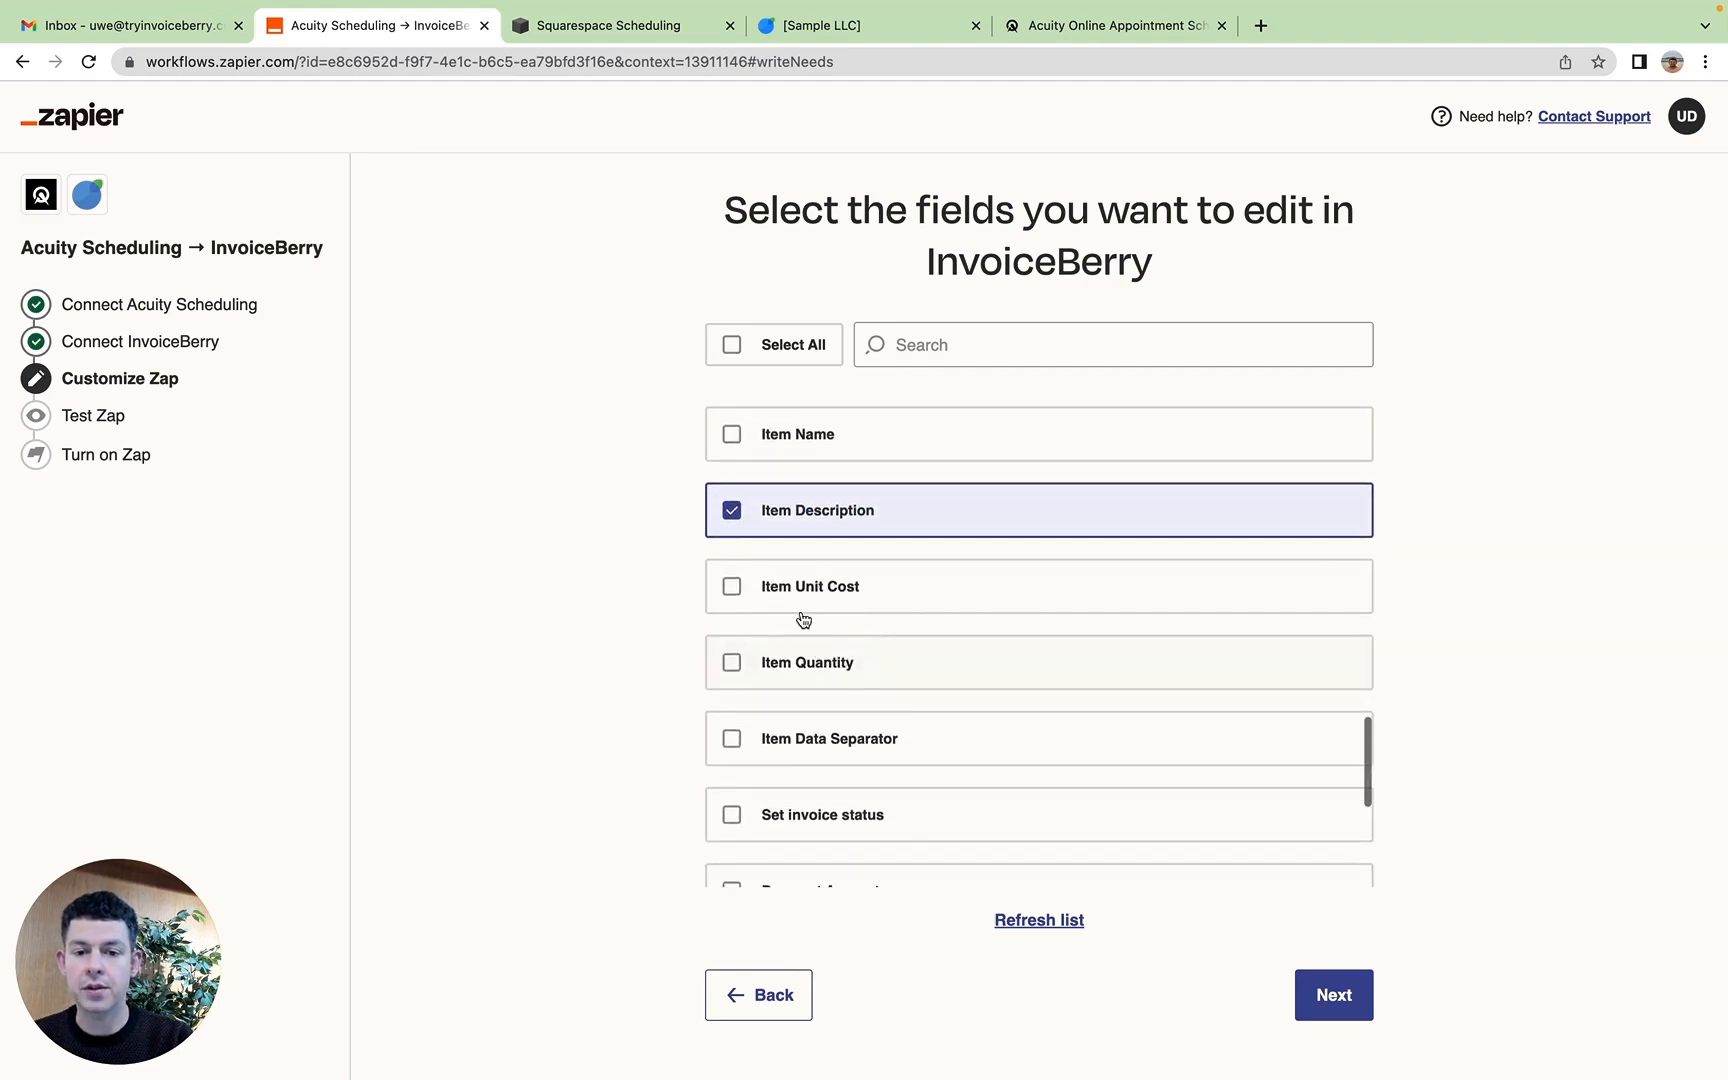
pyautogui.click(809, 594)
pyautogui.click(765, 668)
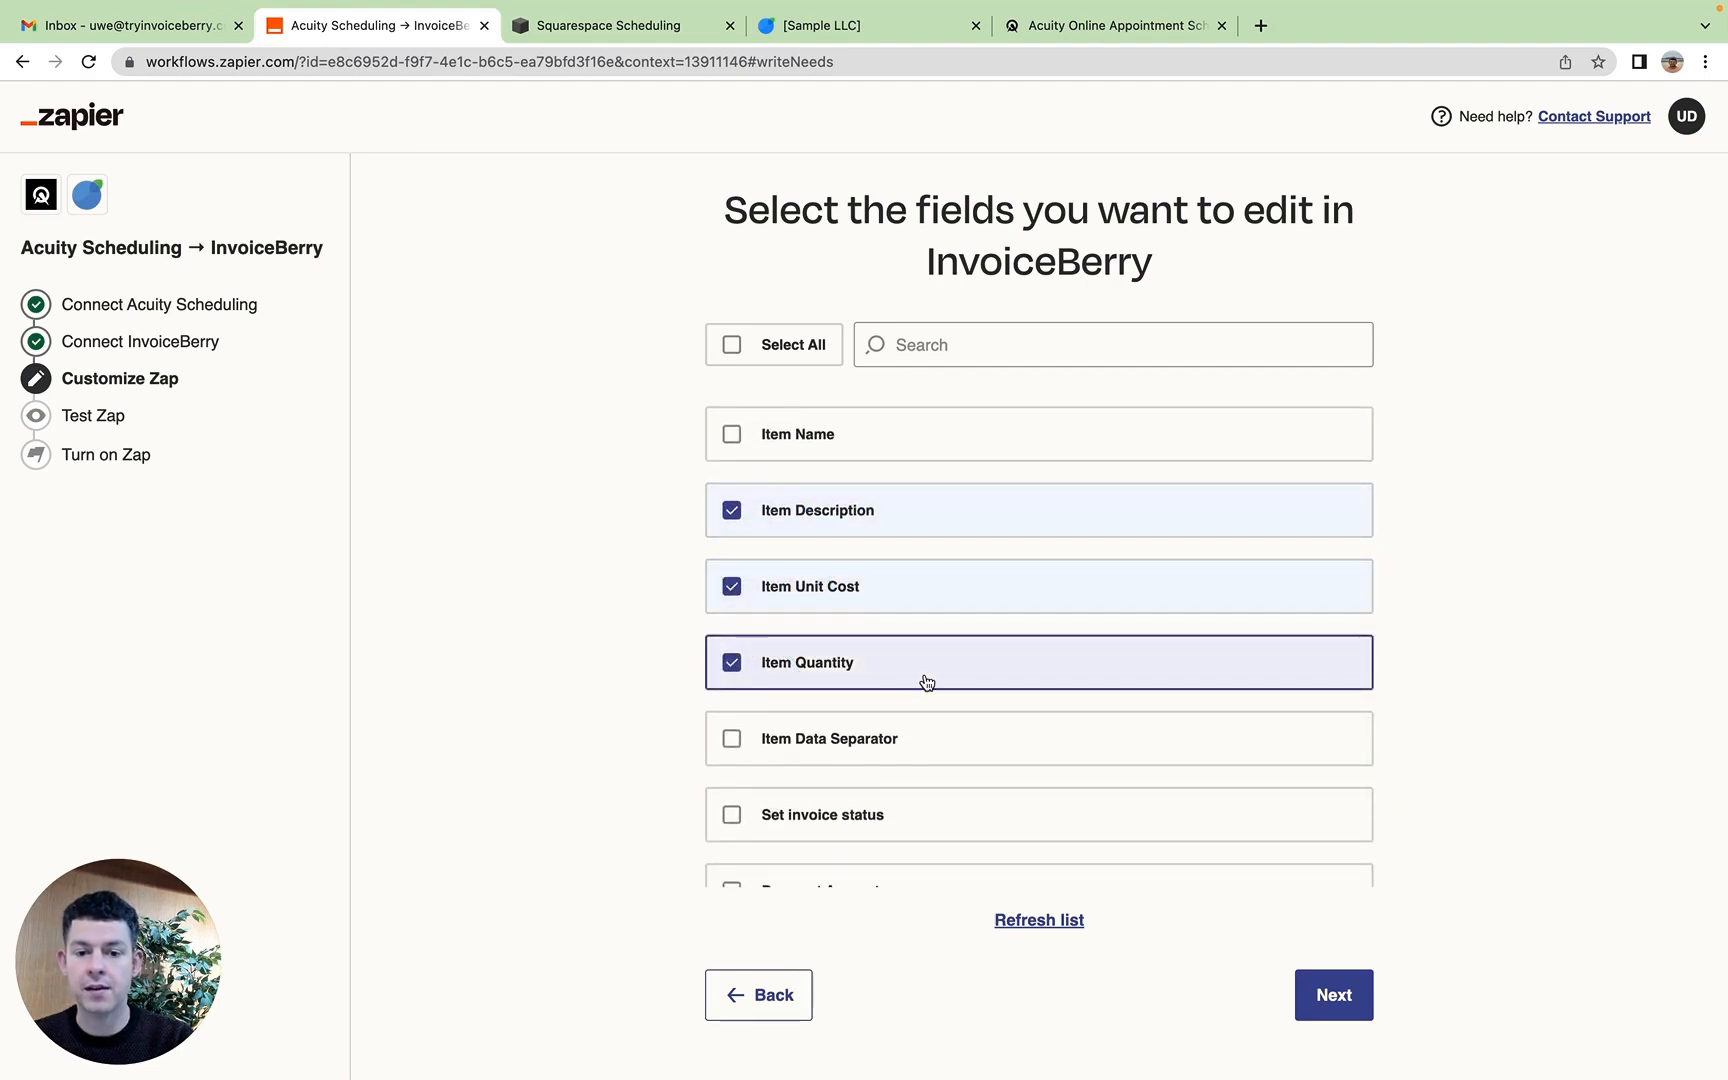
# Step: Include the Send Invoice field in the selection and continue to the field mapping
pyautogui.scroll(-3, 927, 683)
pyautogui.scroll(-1, 926, 680)
pyautogui.scroll(-2, 797, 596)
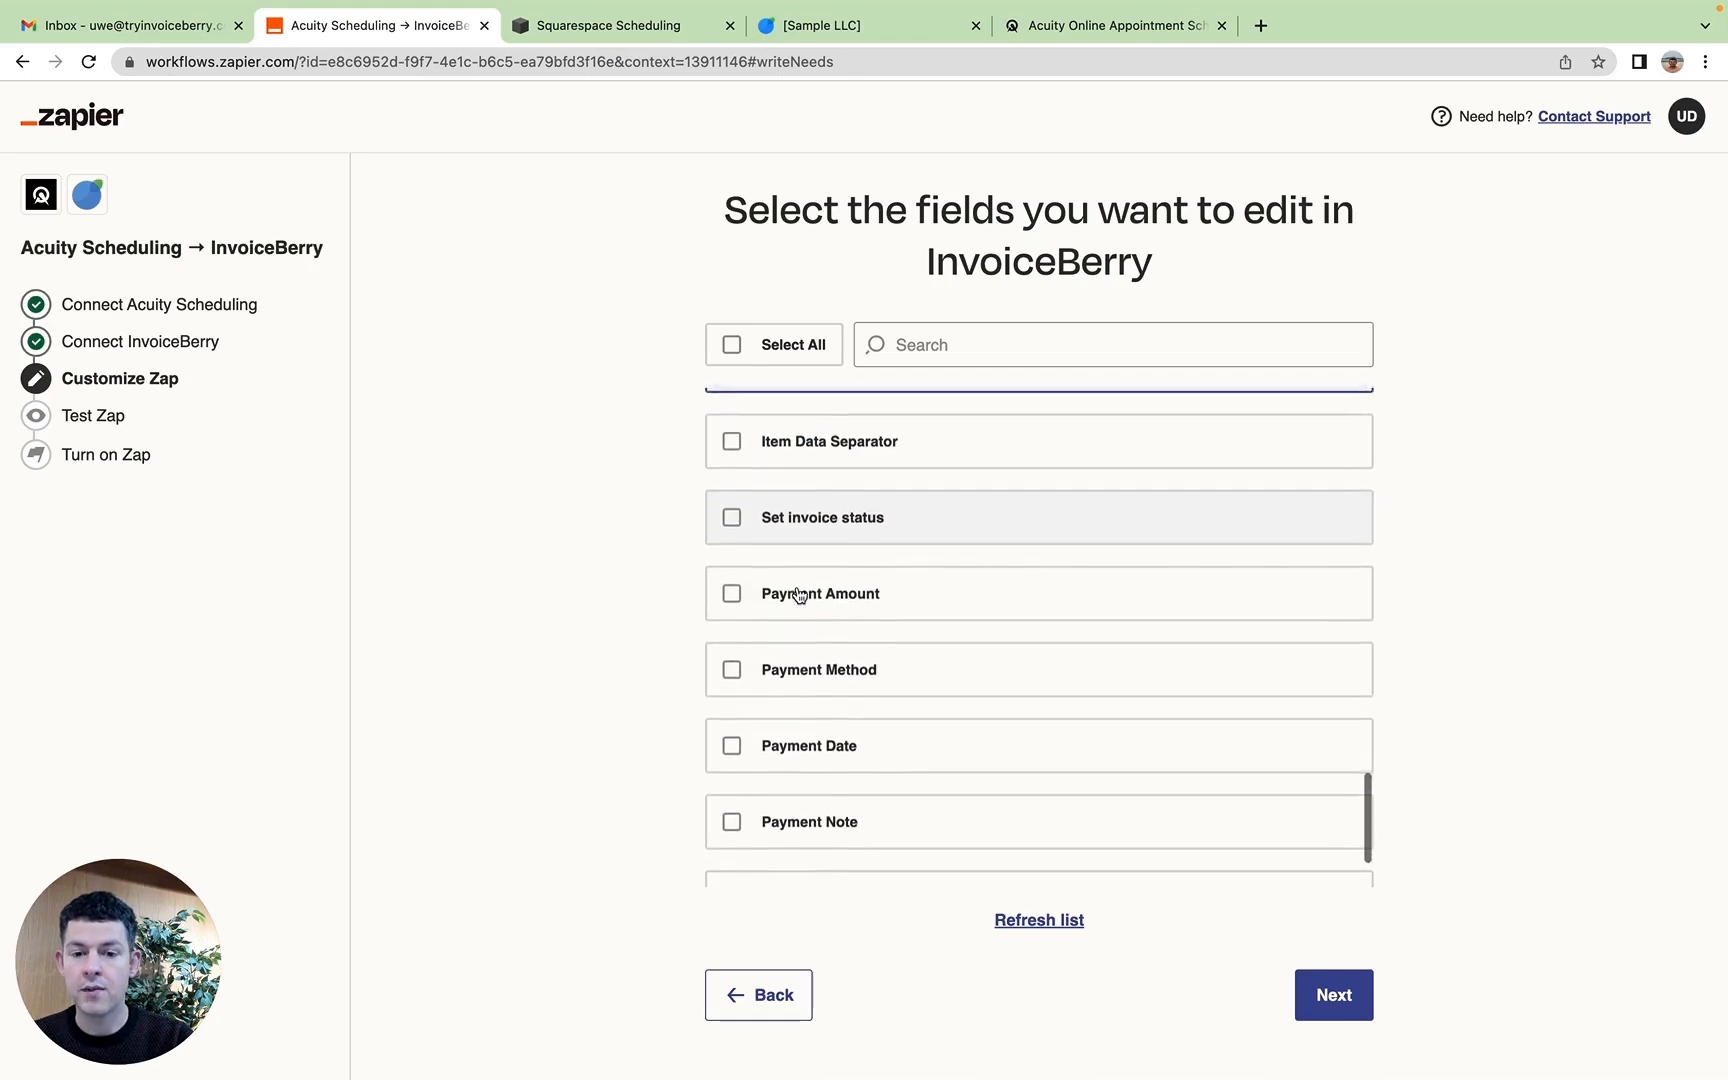
pyautogui.scroll(-2, 819, 701)
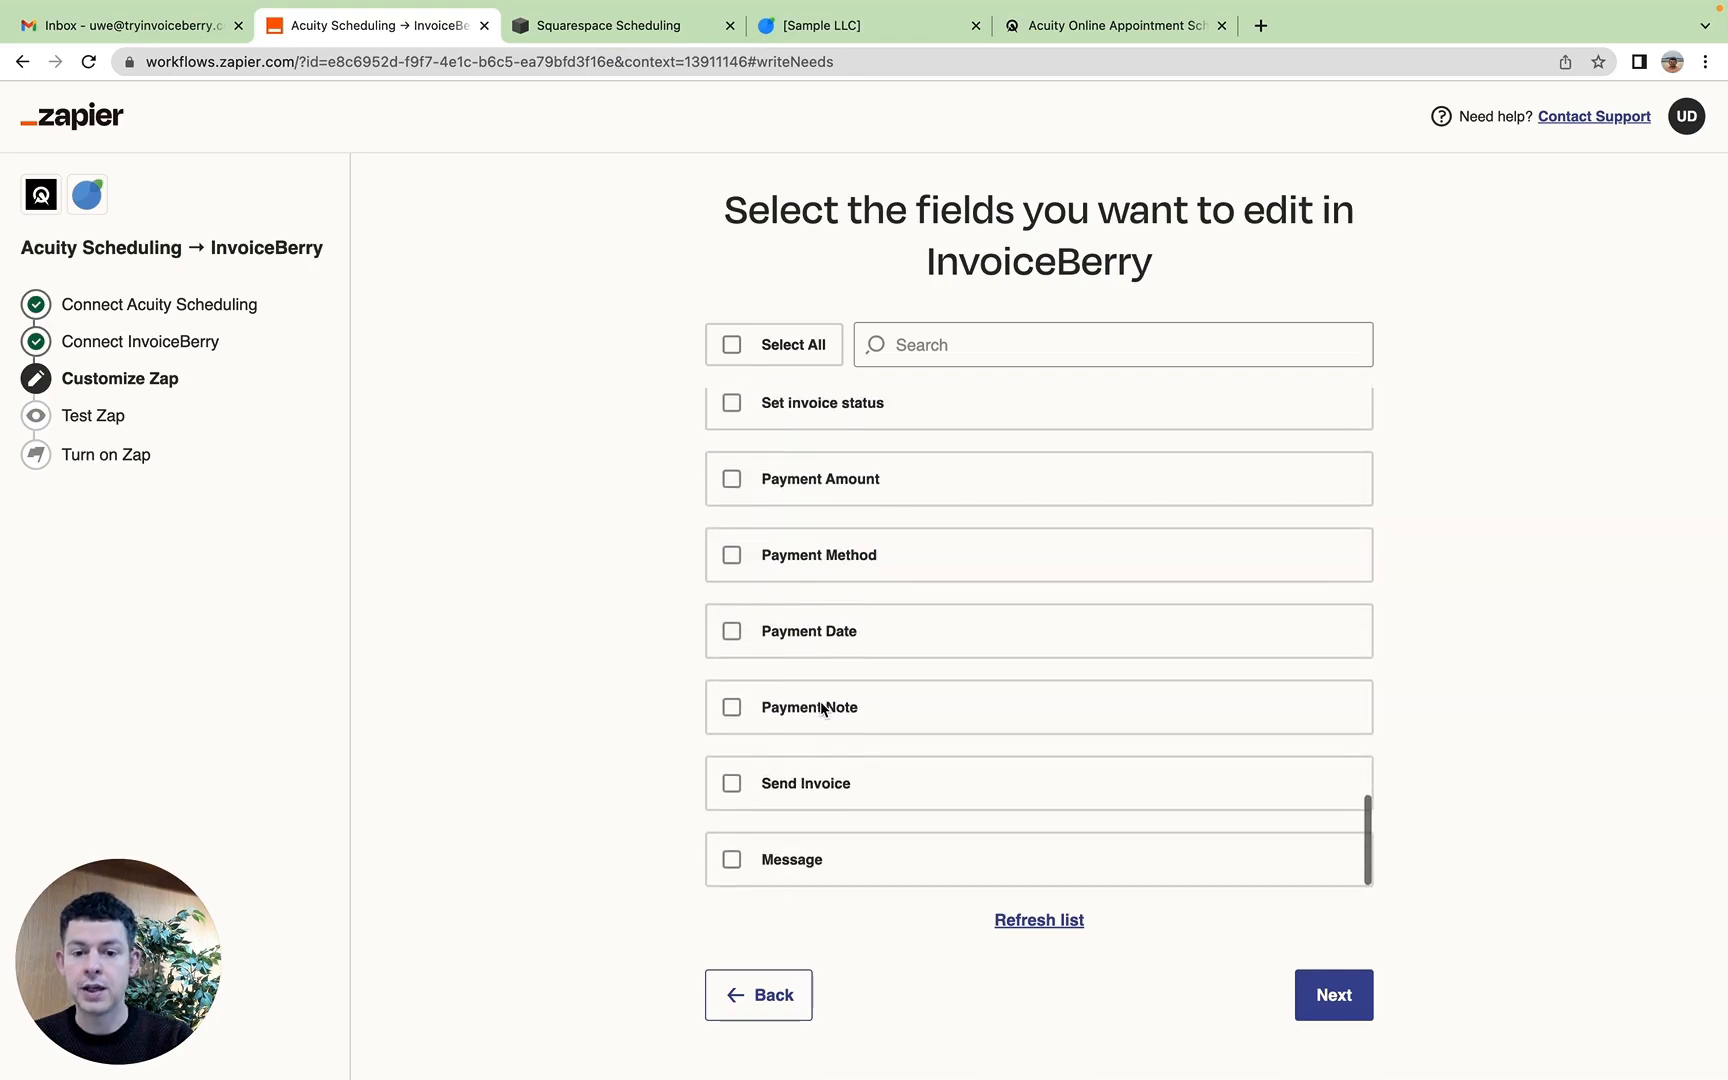
pyautogui.click(800, 790)
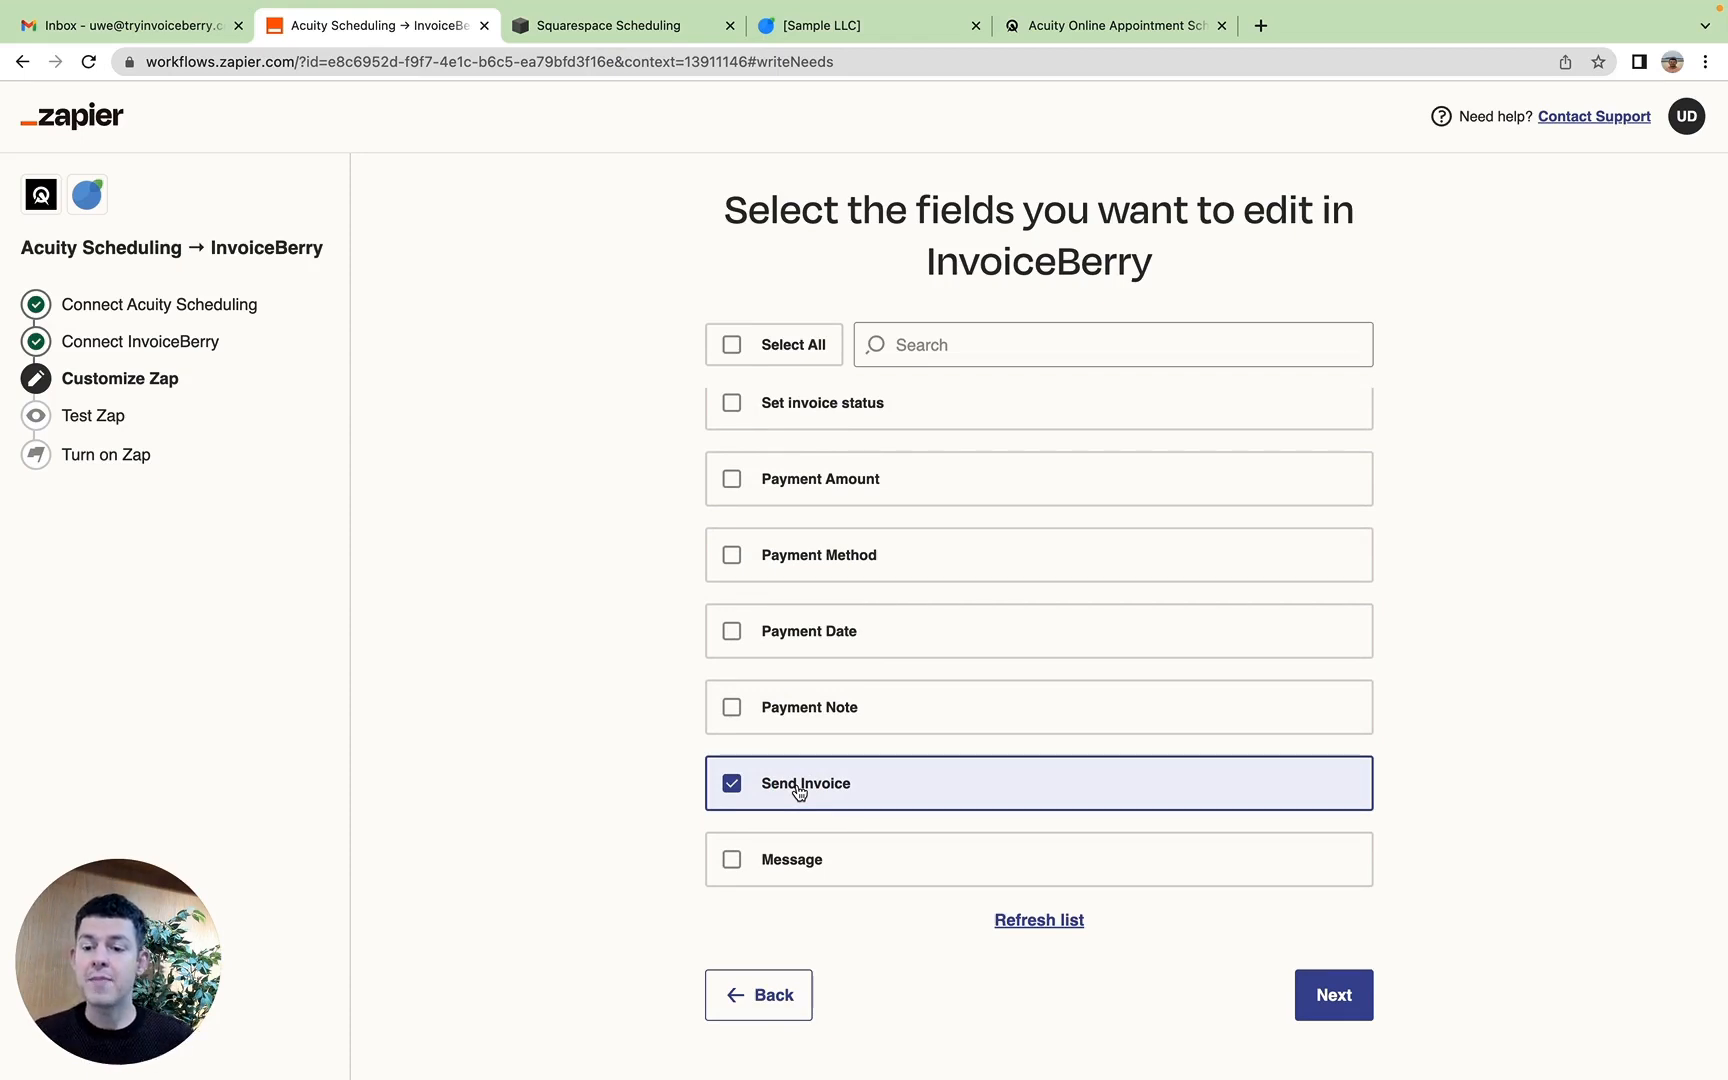
pyautogui.click(1338, 1003)
# Step: Look through the available Acuity Scheduling elements and map First Name into the Client Name field
pyautogui.click(797, 360)
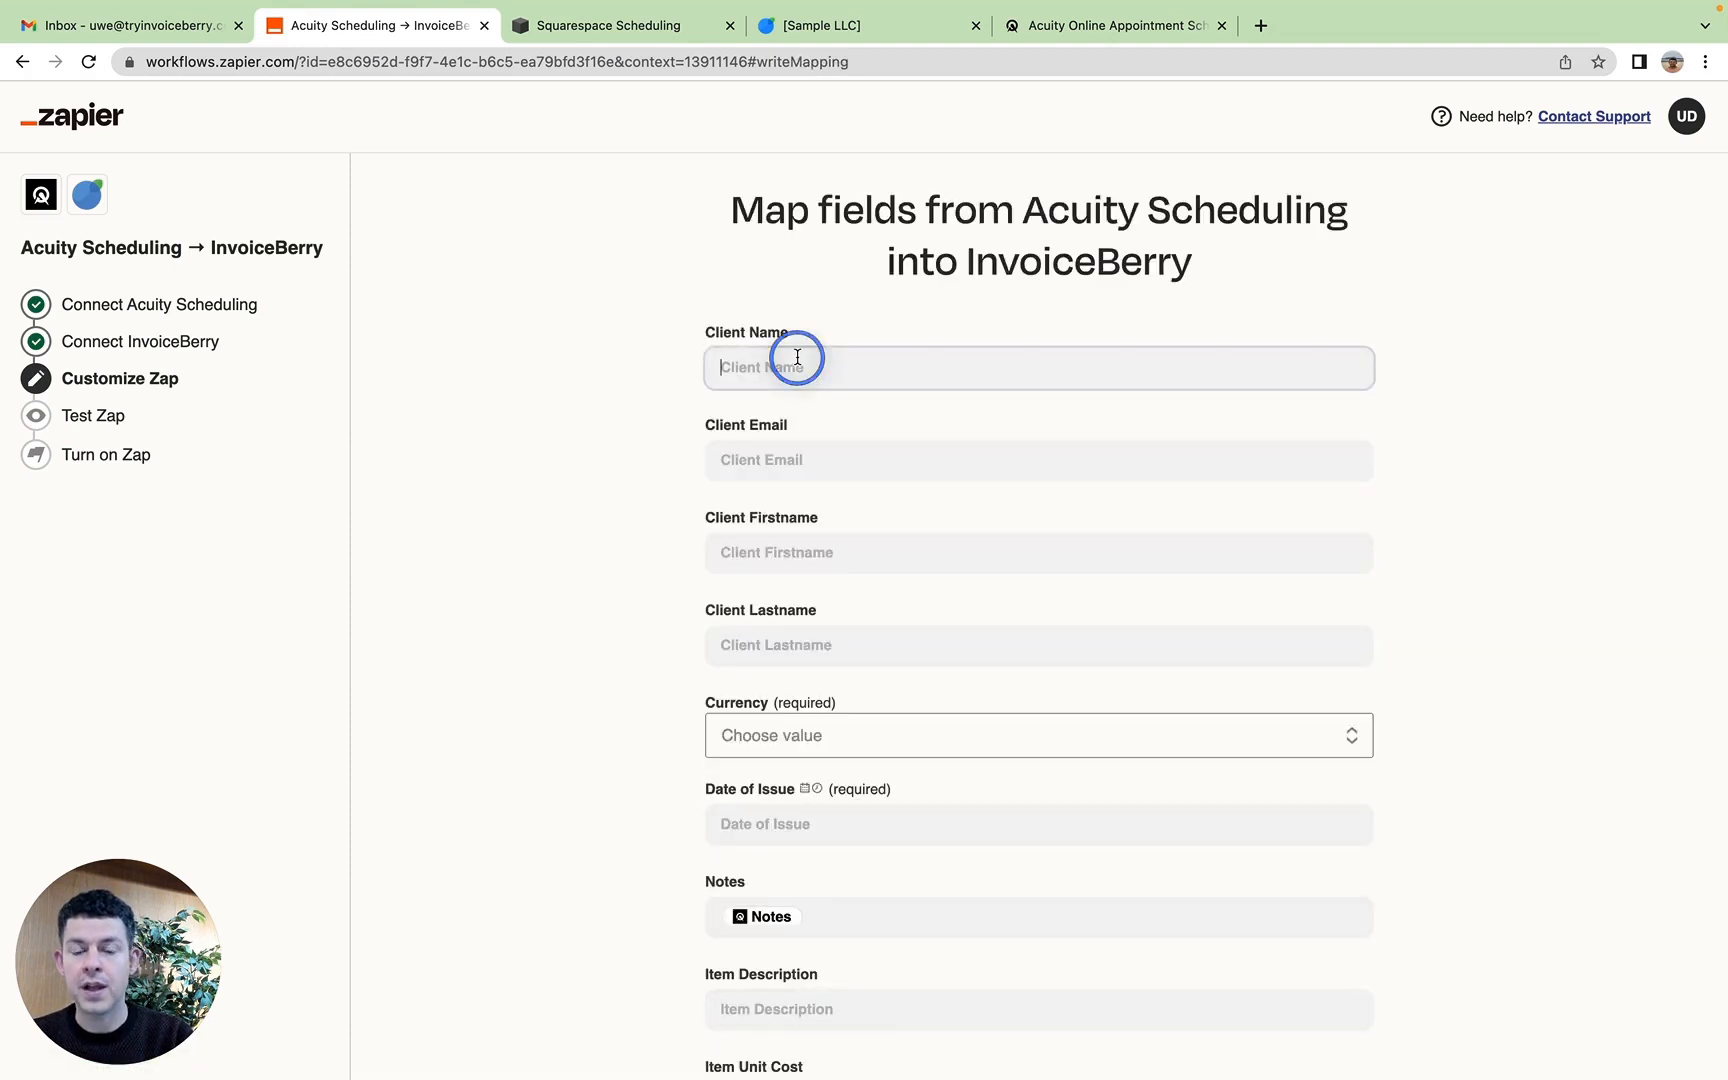
pyautogui.click(605, 376)
pyautogui.click(854, 377)
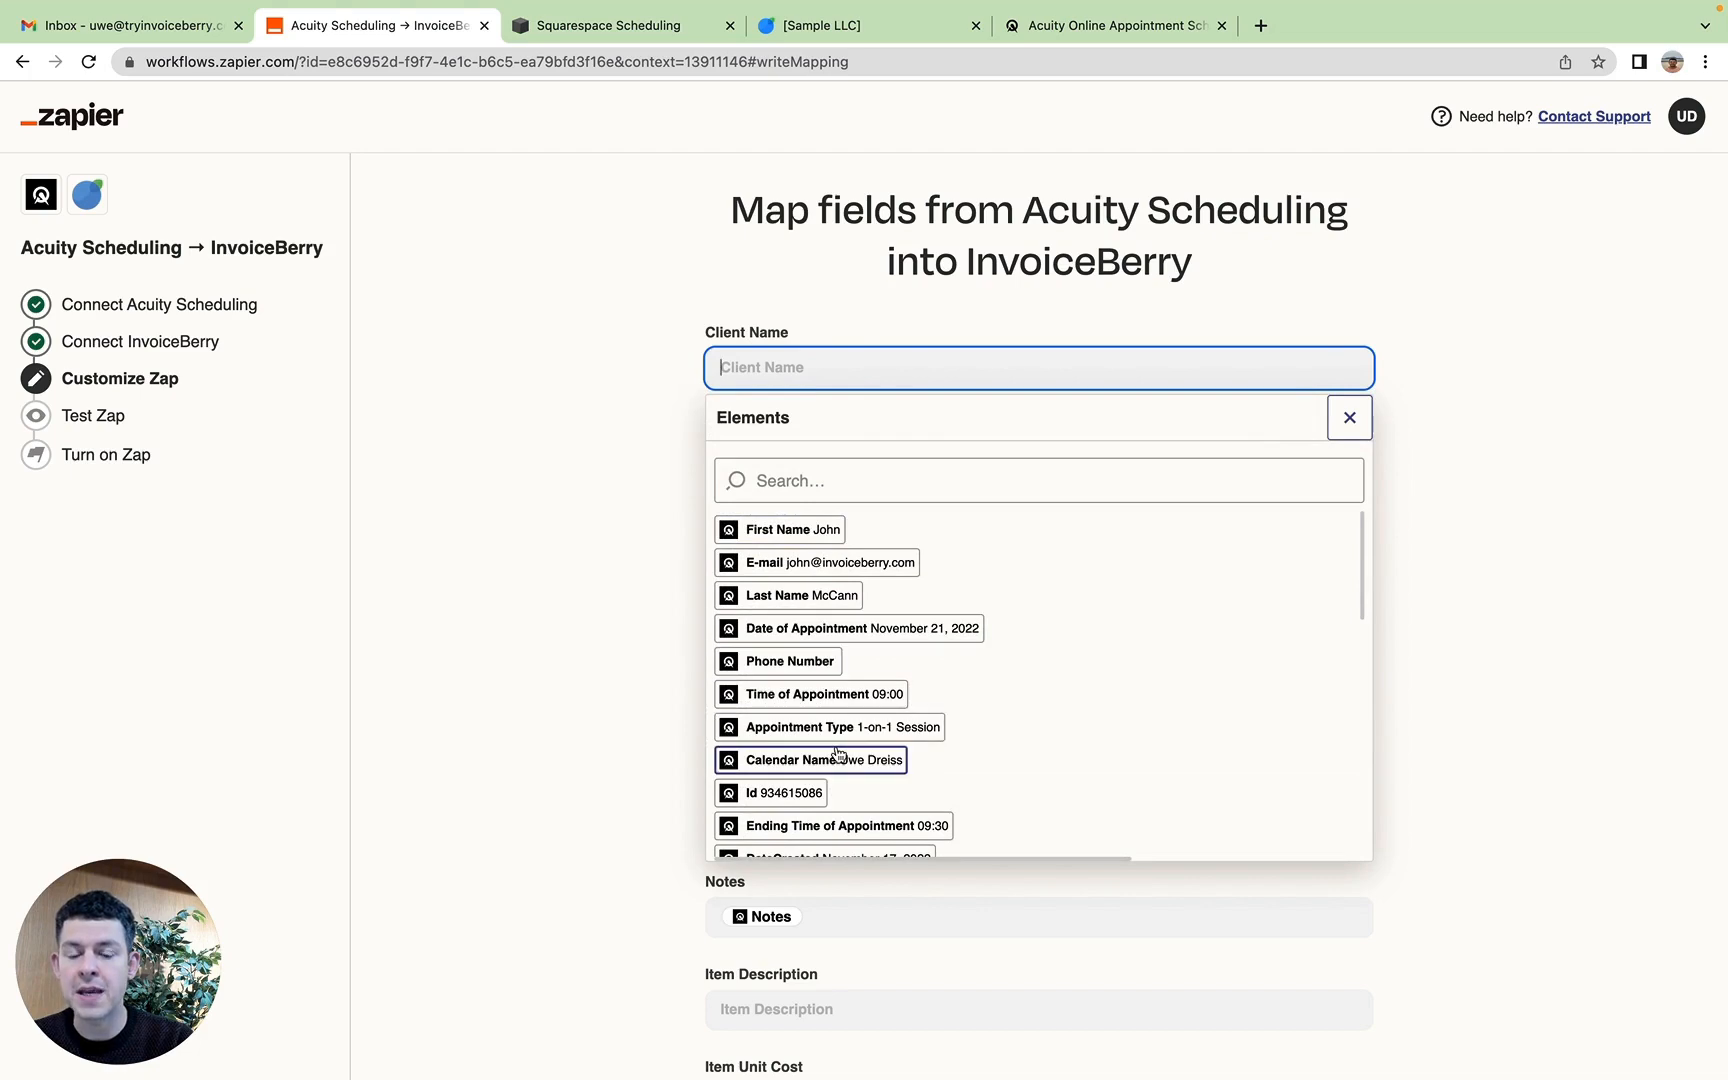
pyautogui.scroll(-5, 838, 753)
pyautogui.scroll(-6, 838, 753)
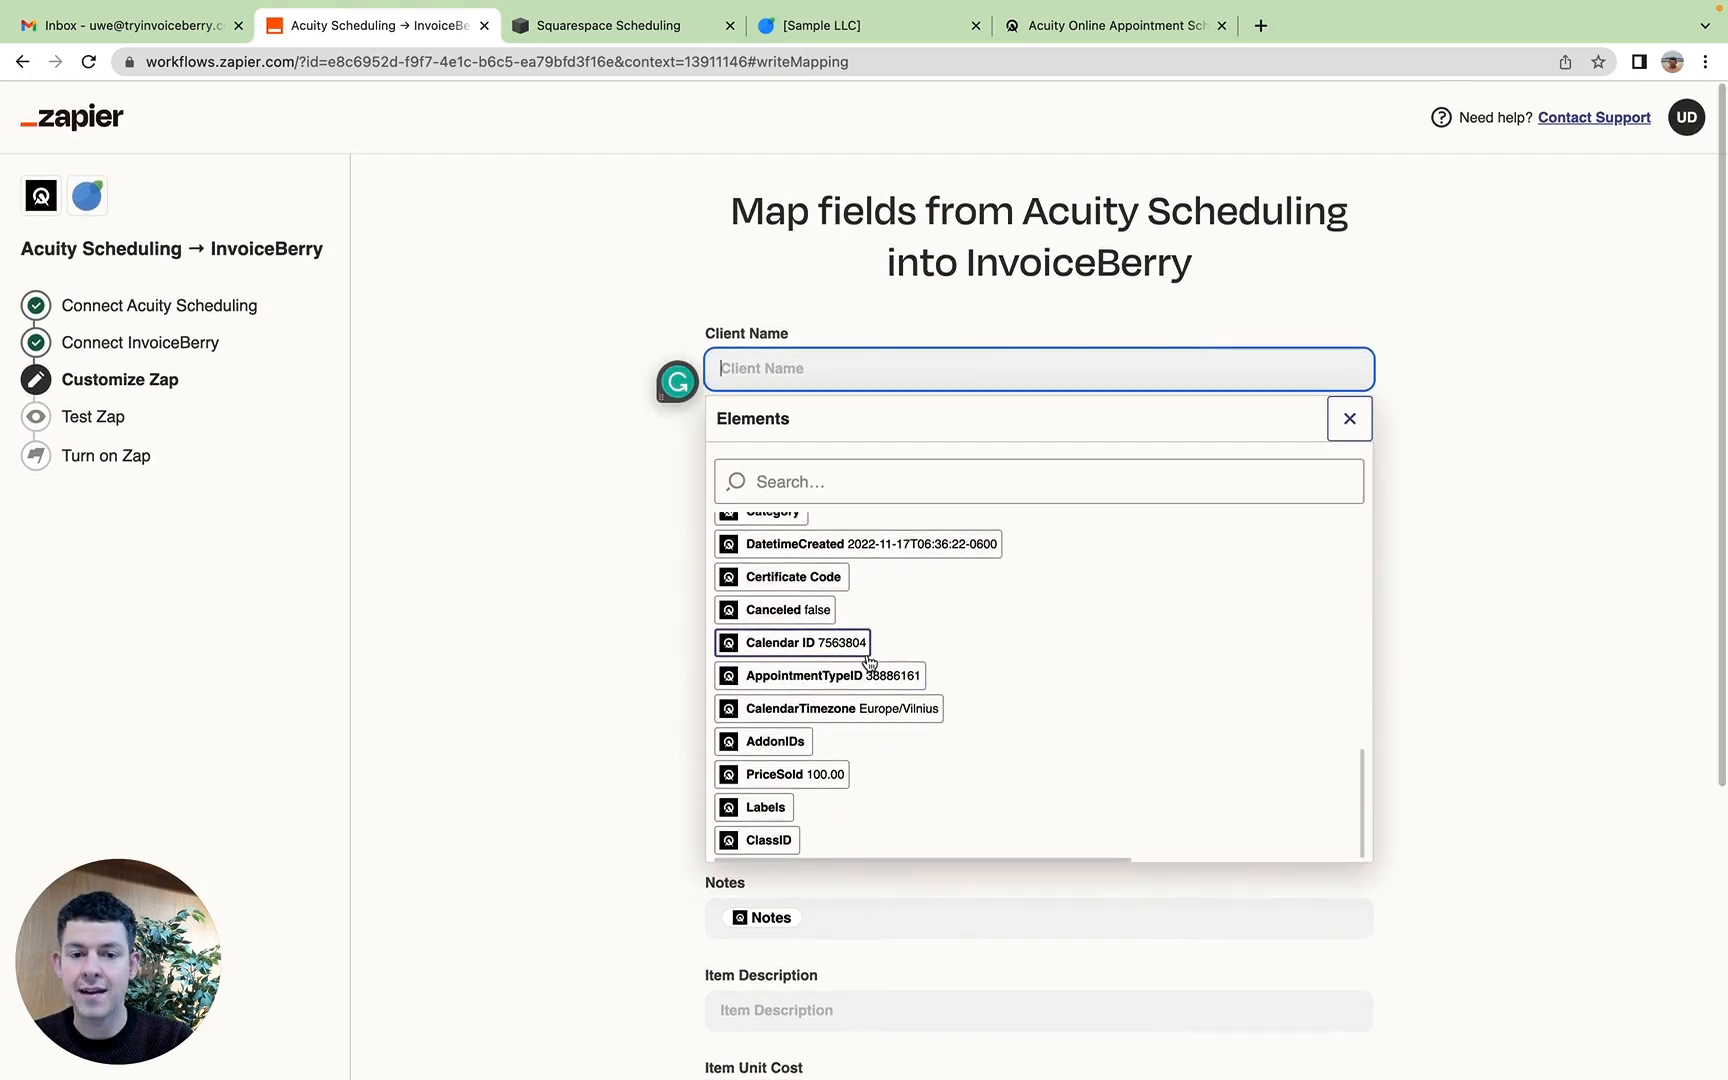
pyautogui.scroll(10, 866, 662)
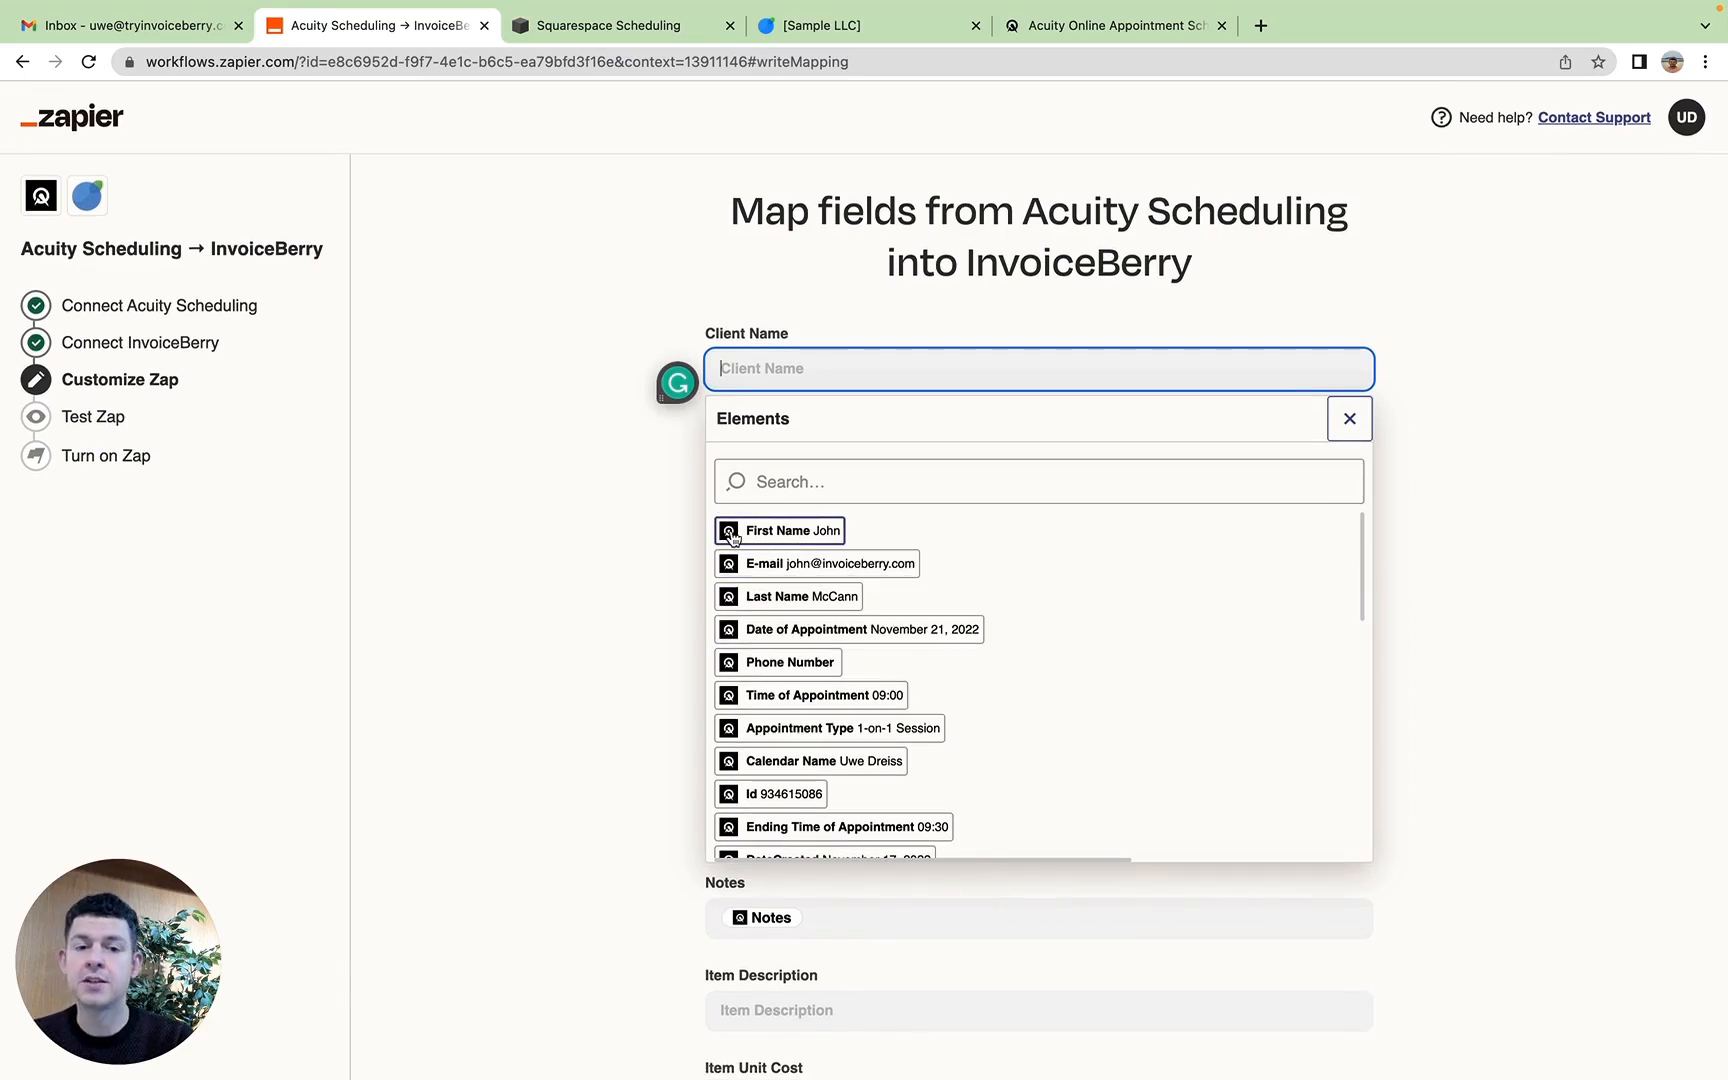
pyautogui.click(773, 531)
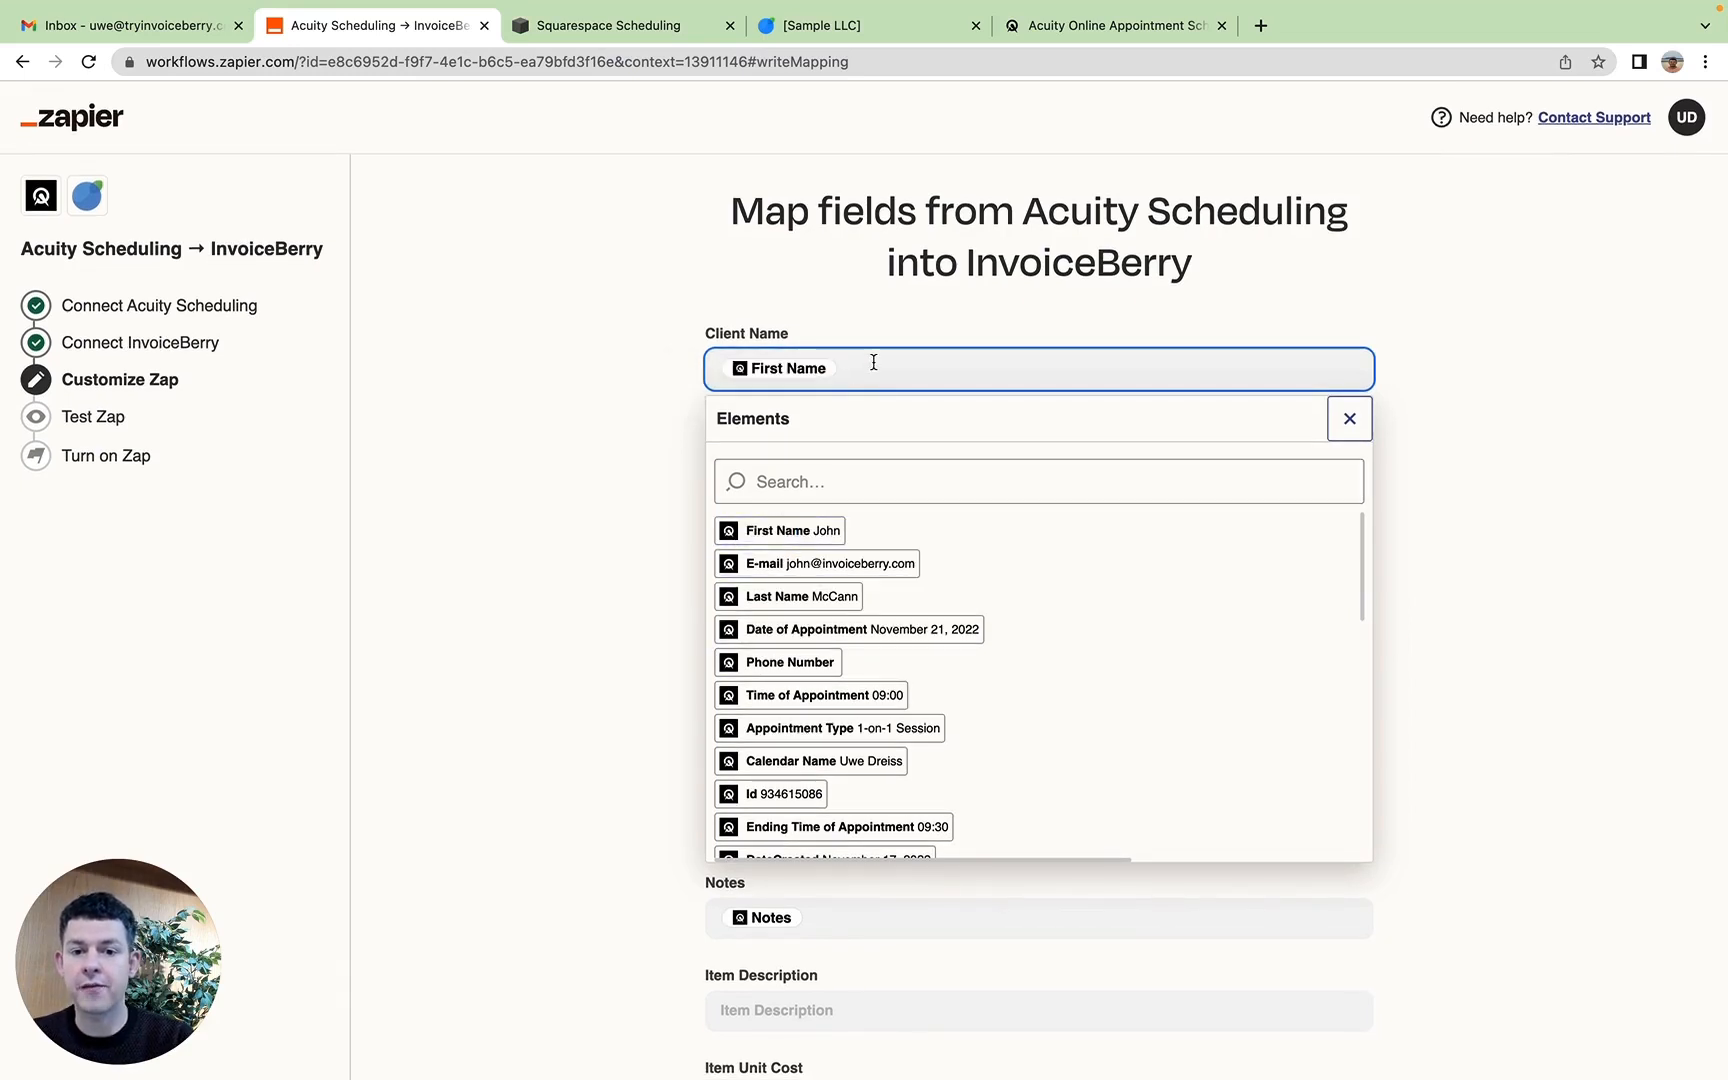
# Step: Add the Last Name element after First Name in the Client Name mapping and close the element list
pyautogui.click(910, 367)
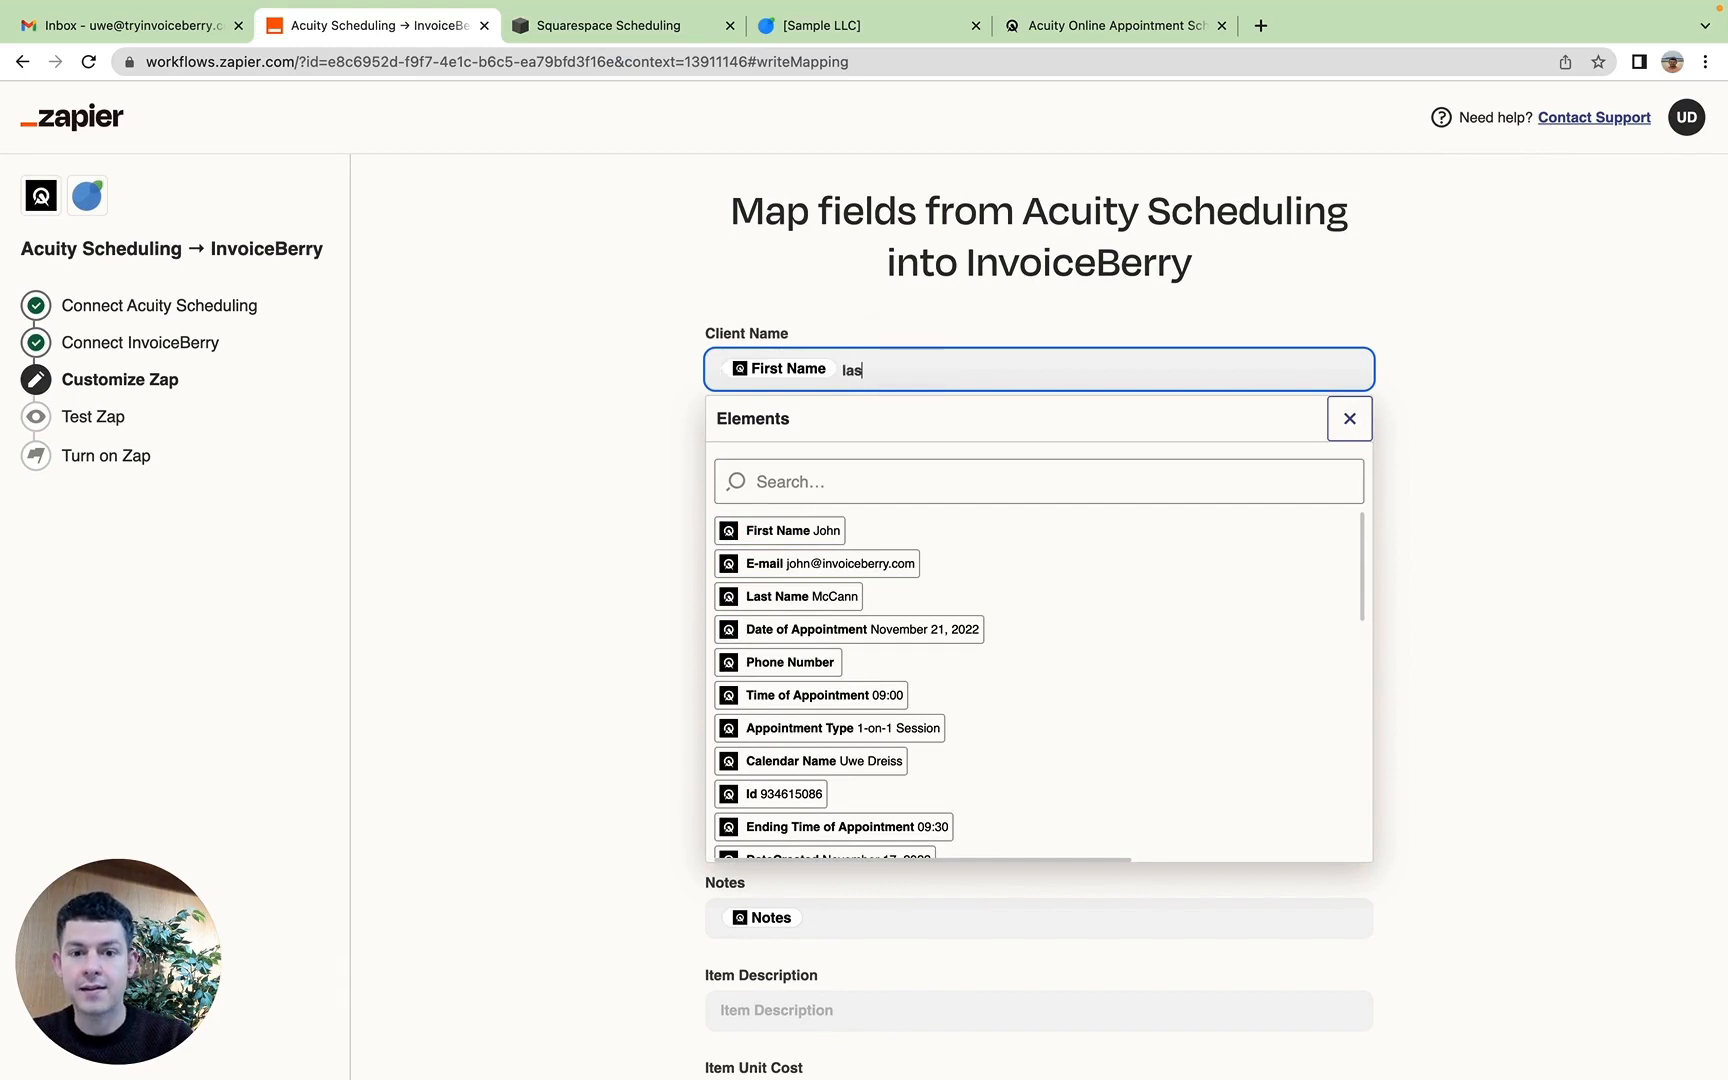
pyautogui.press('BackSpace')
pyautogui.press('BackSpace')
pyautogui.press('BackSpace')
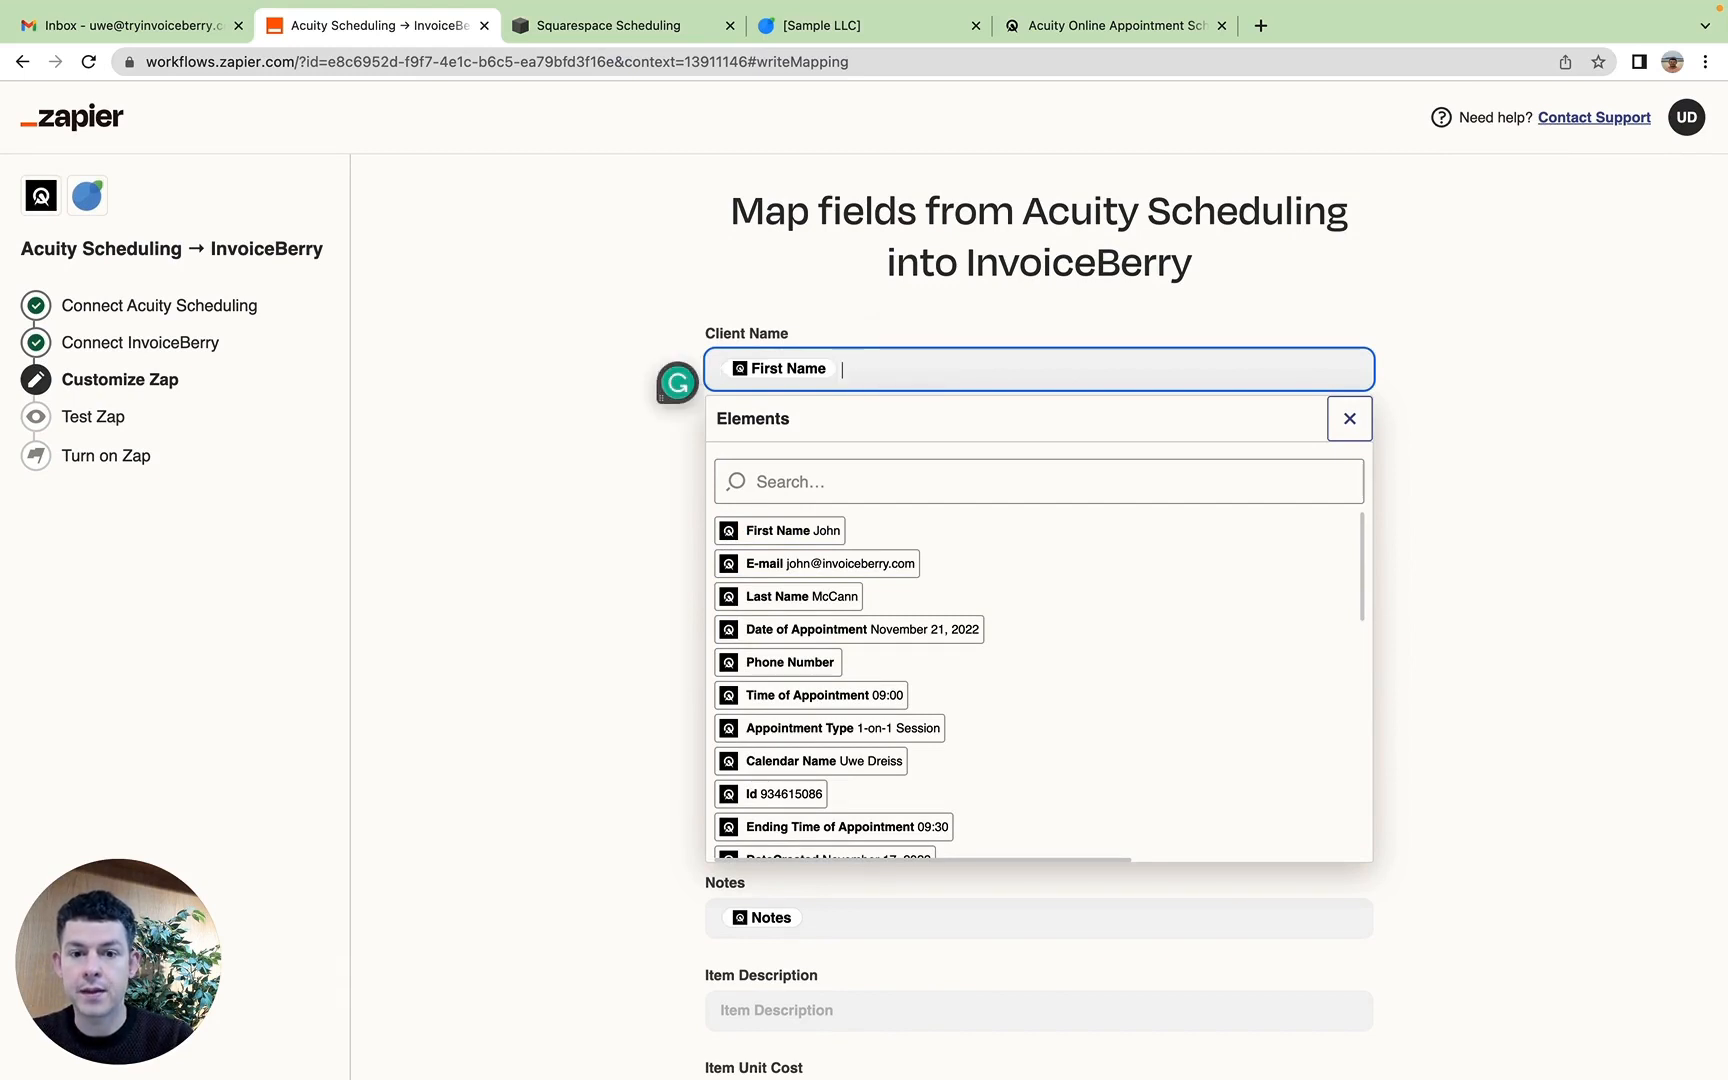
pyautogui.click(826, 598)
pyautogui.click(570, 600)
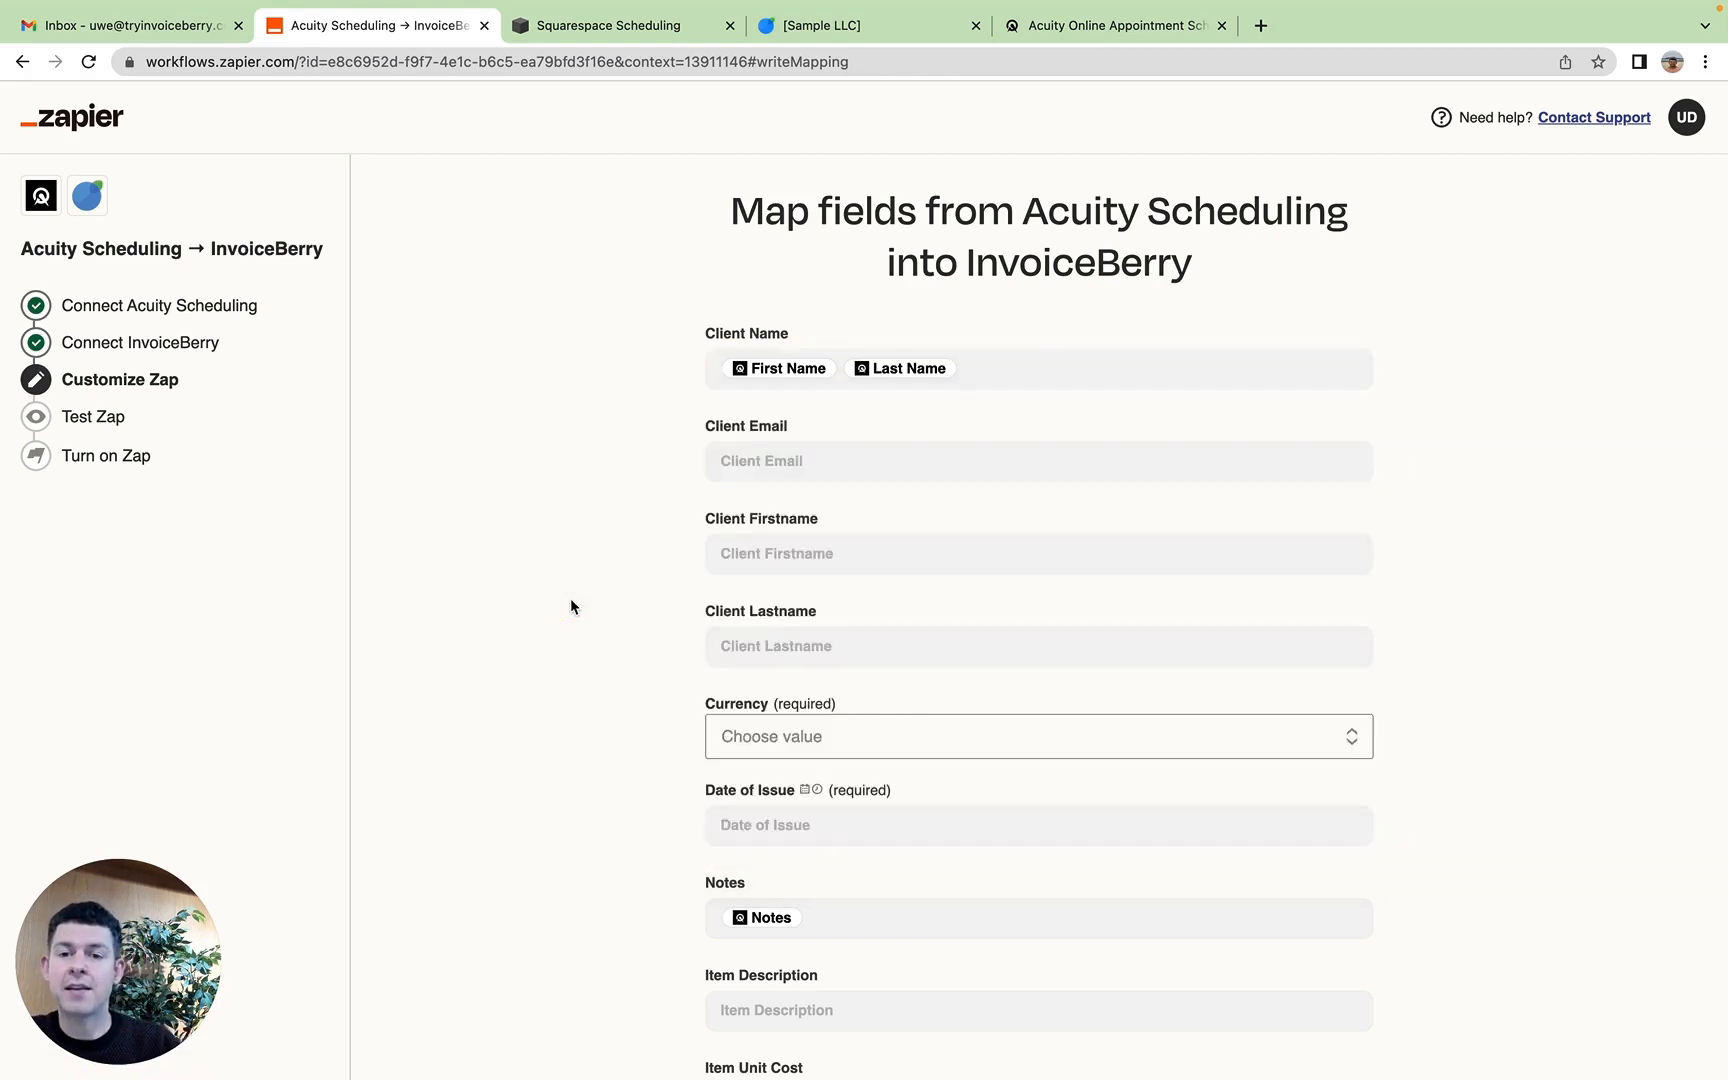
pyautogui.click(1037, 360)
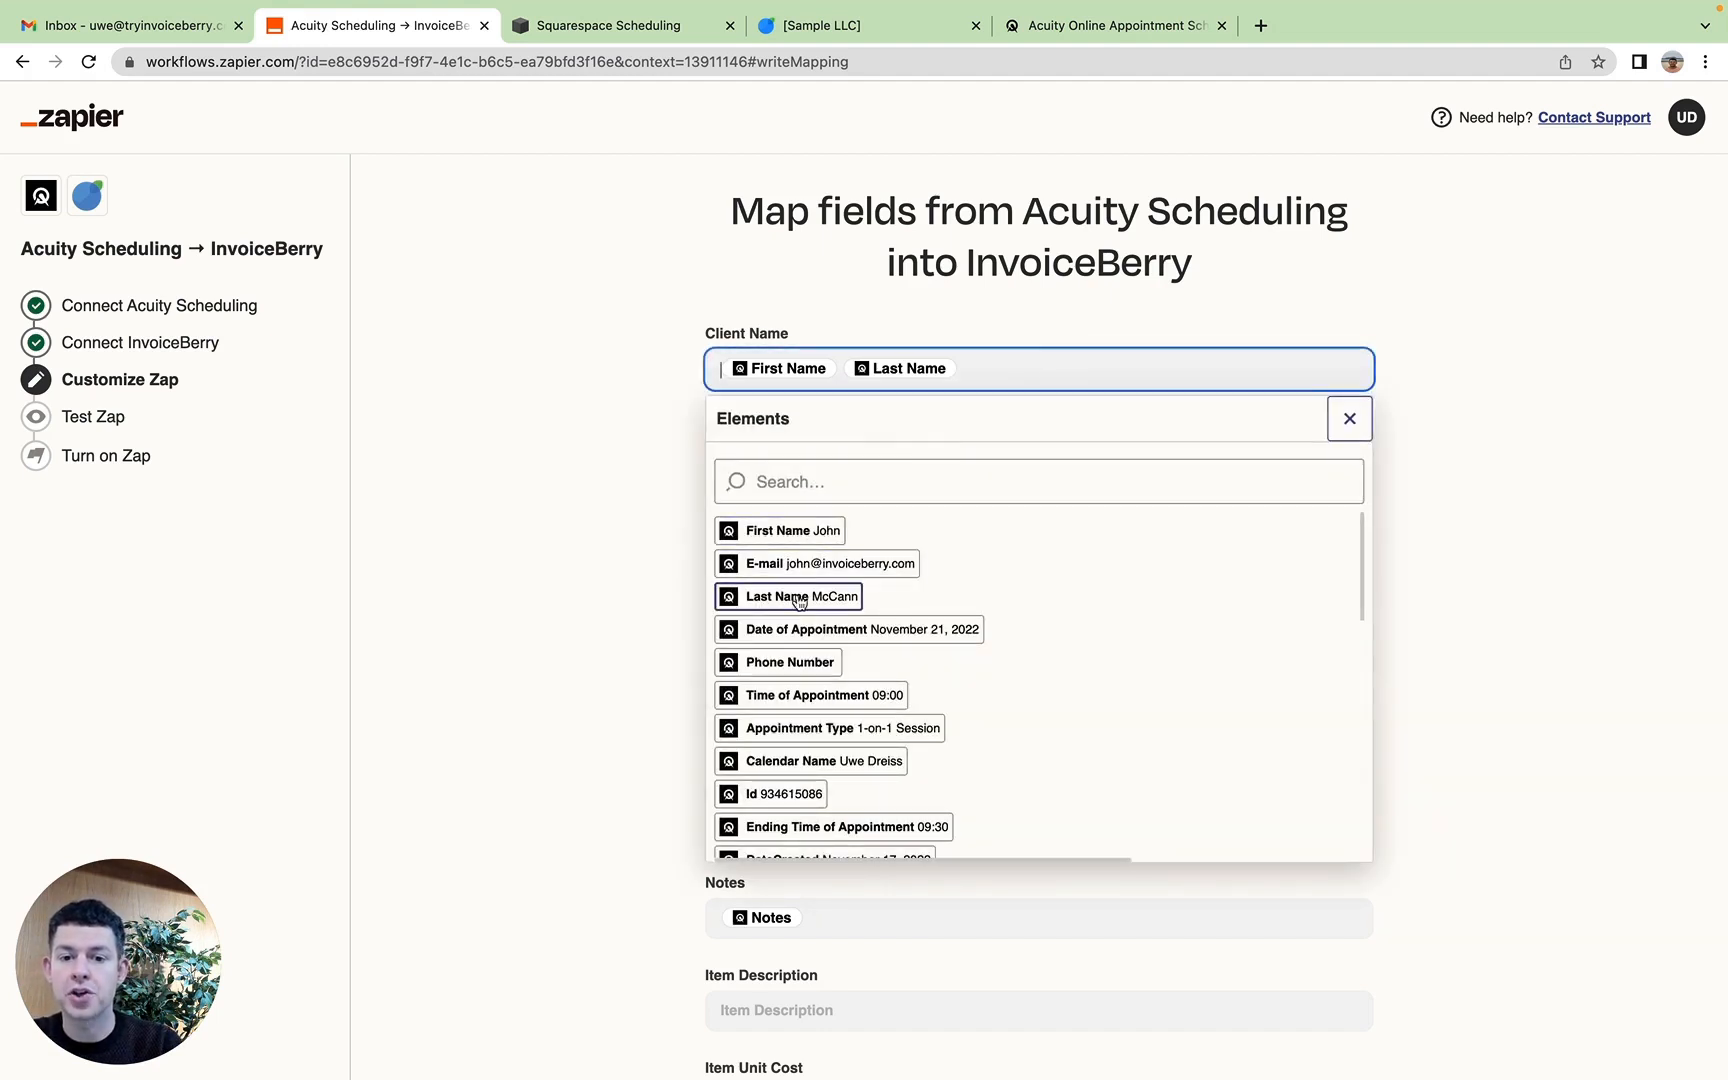
pyautogui.click(671, 435)
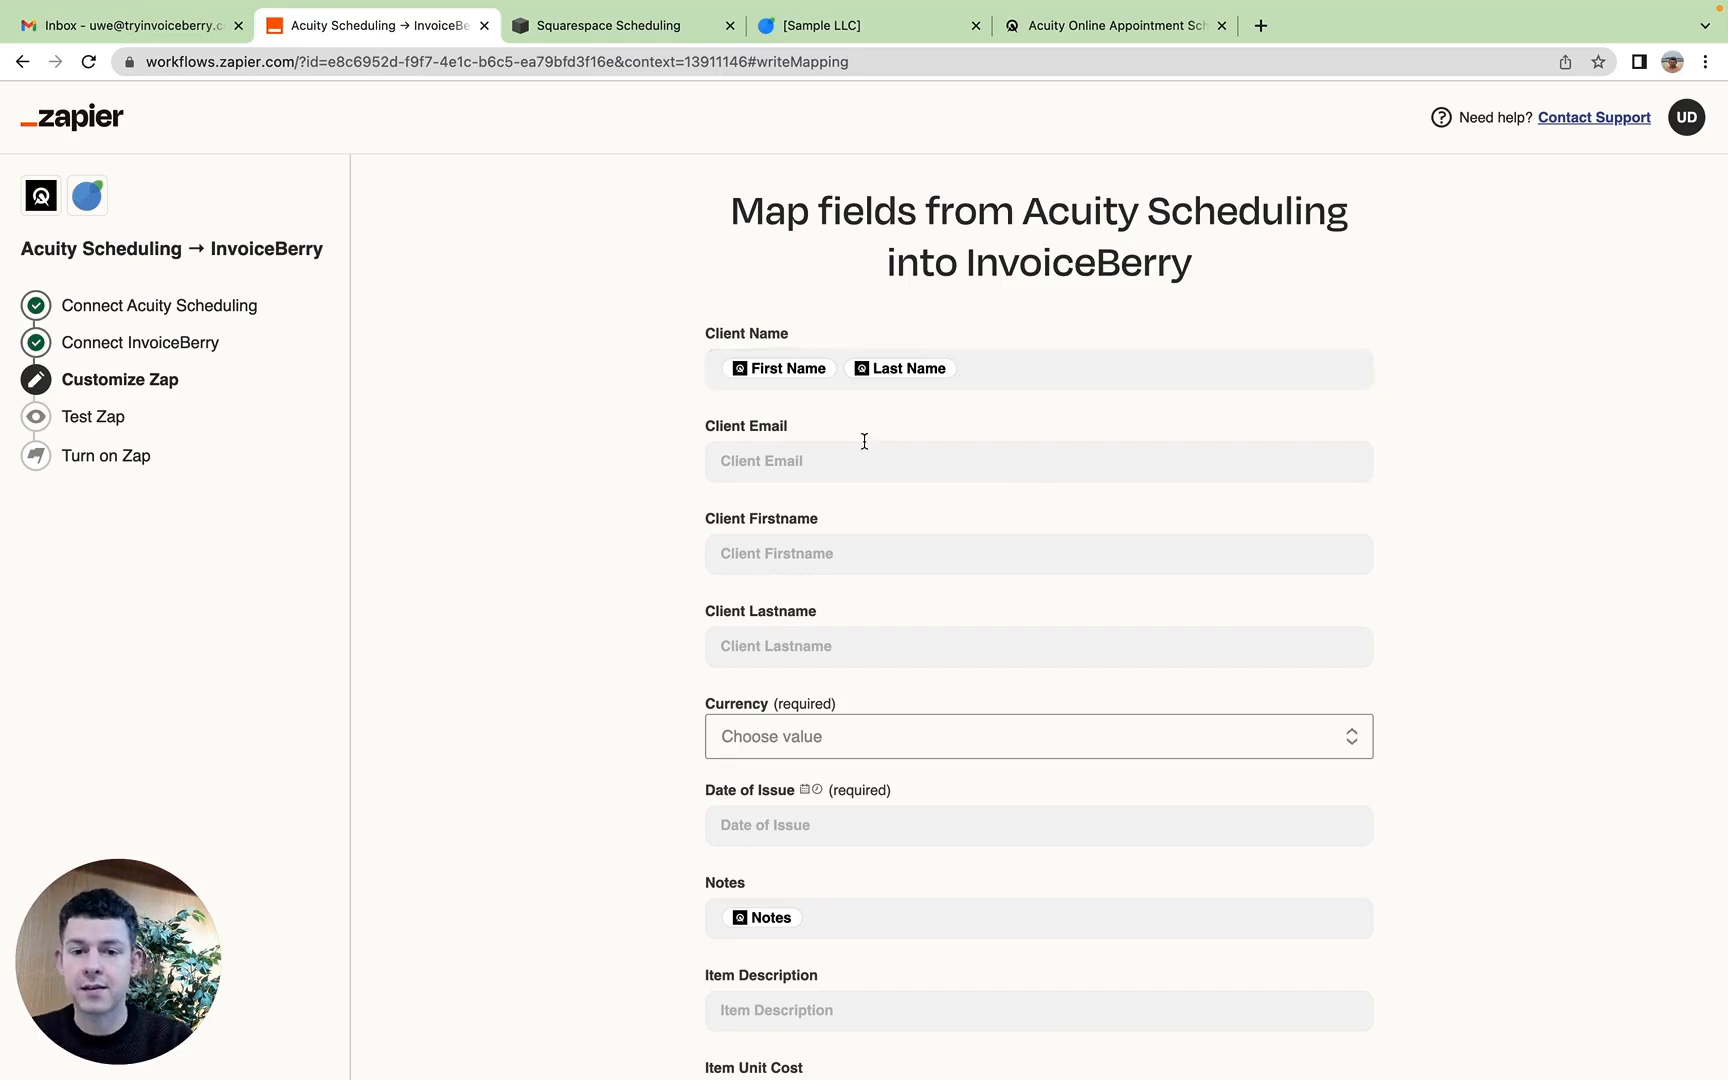
# Step: Map the E-mail element into the Client Email field and First Name into the Client Firstname field
pyautogui.click(817, 458)
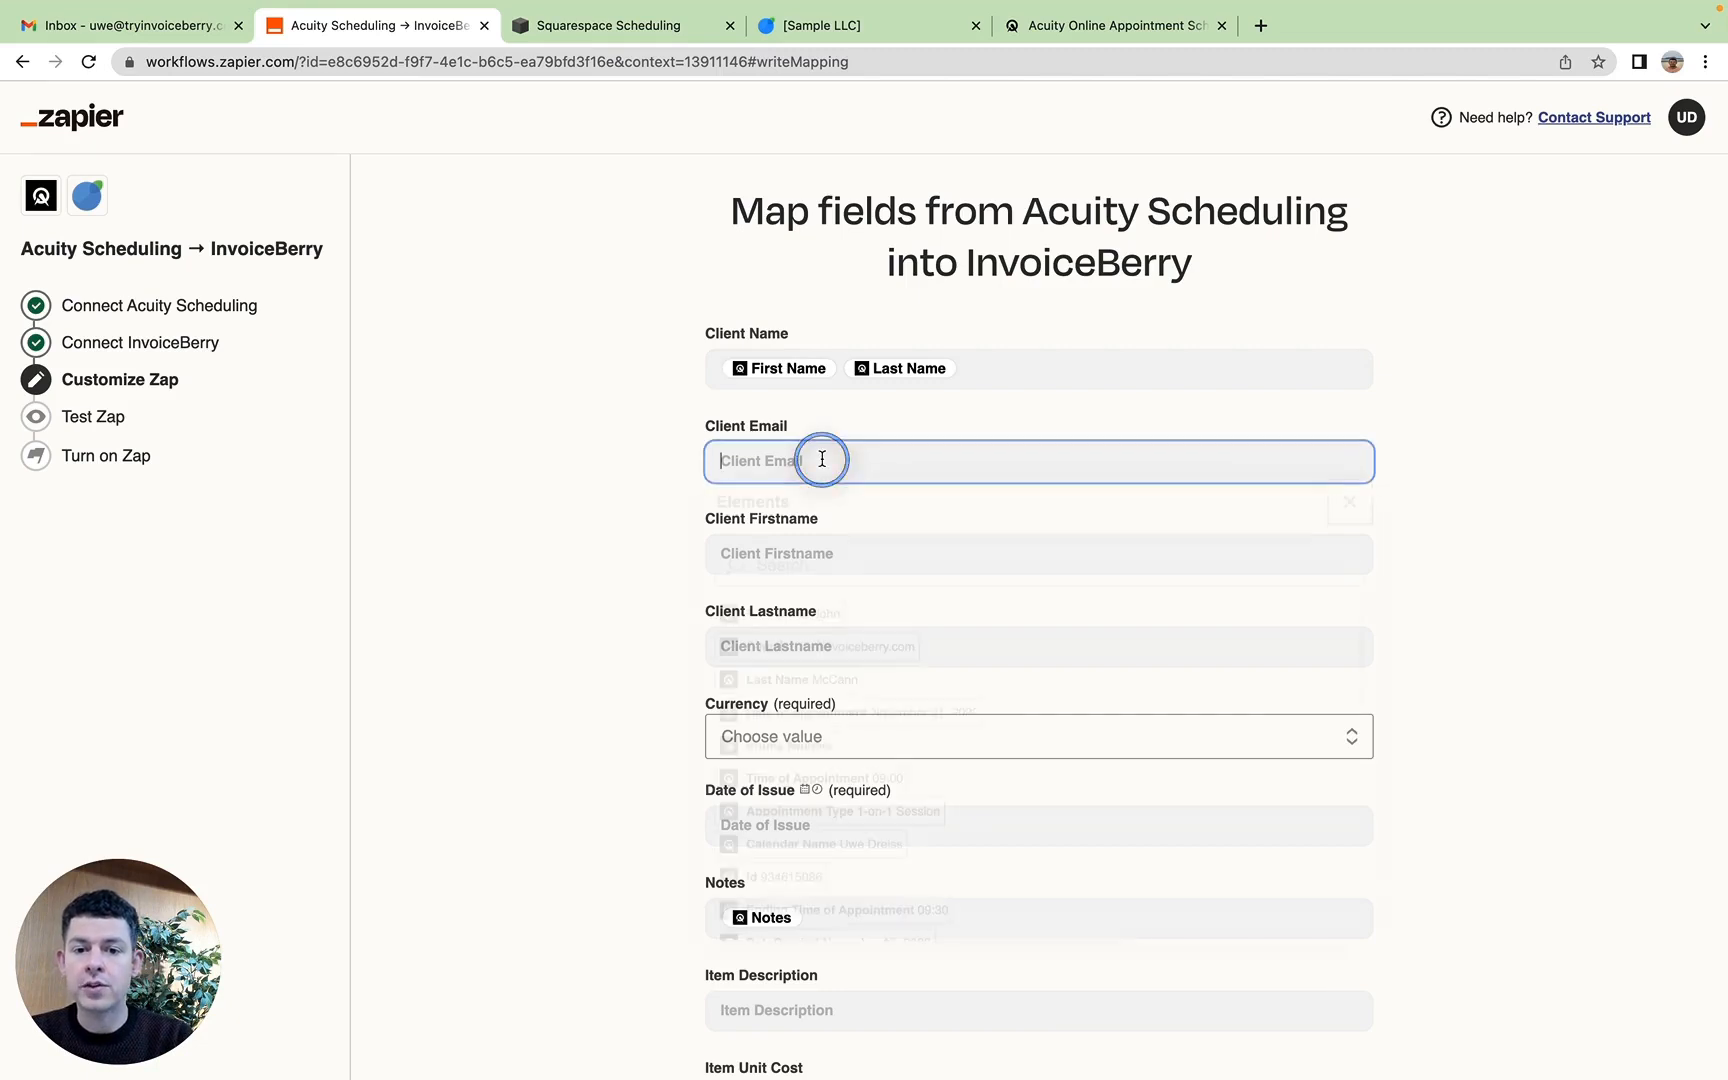
pyautogui.click(774, 657)
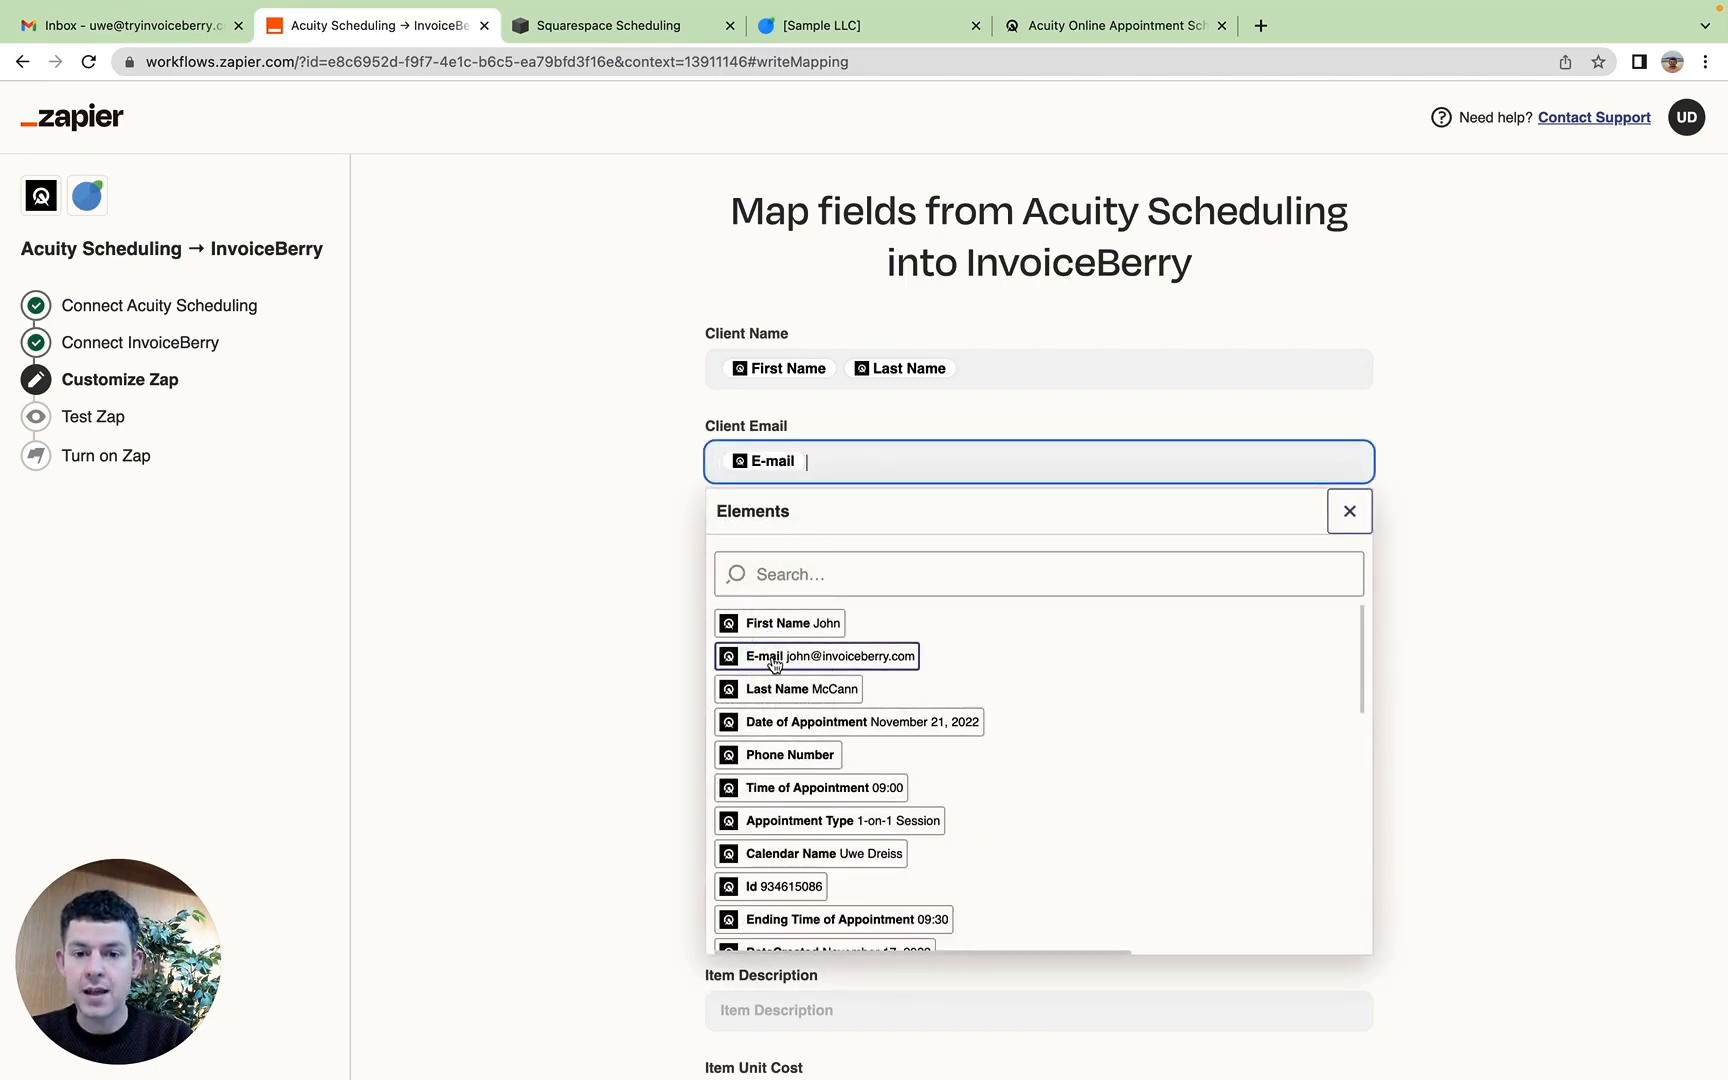
pyautogui.click(863, 552)
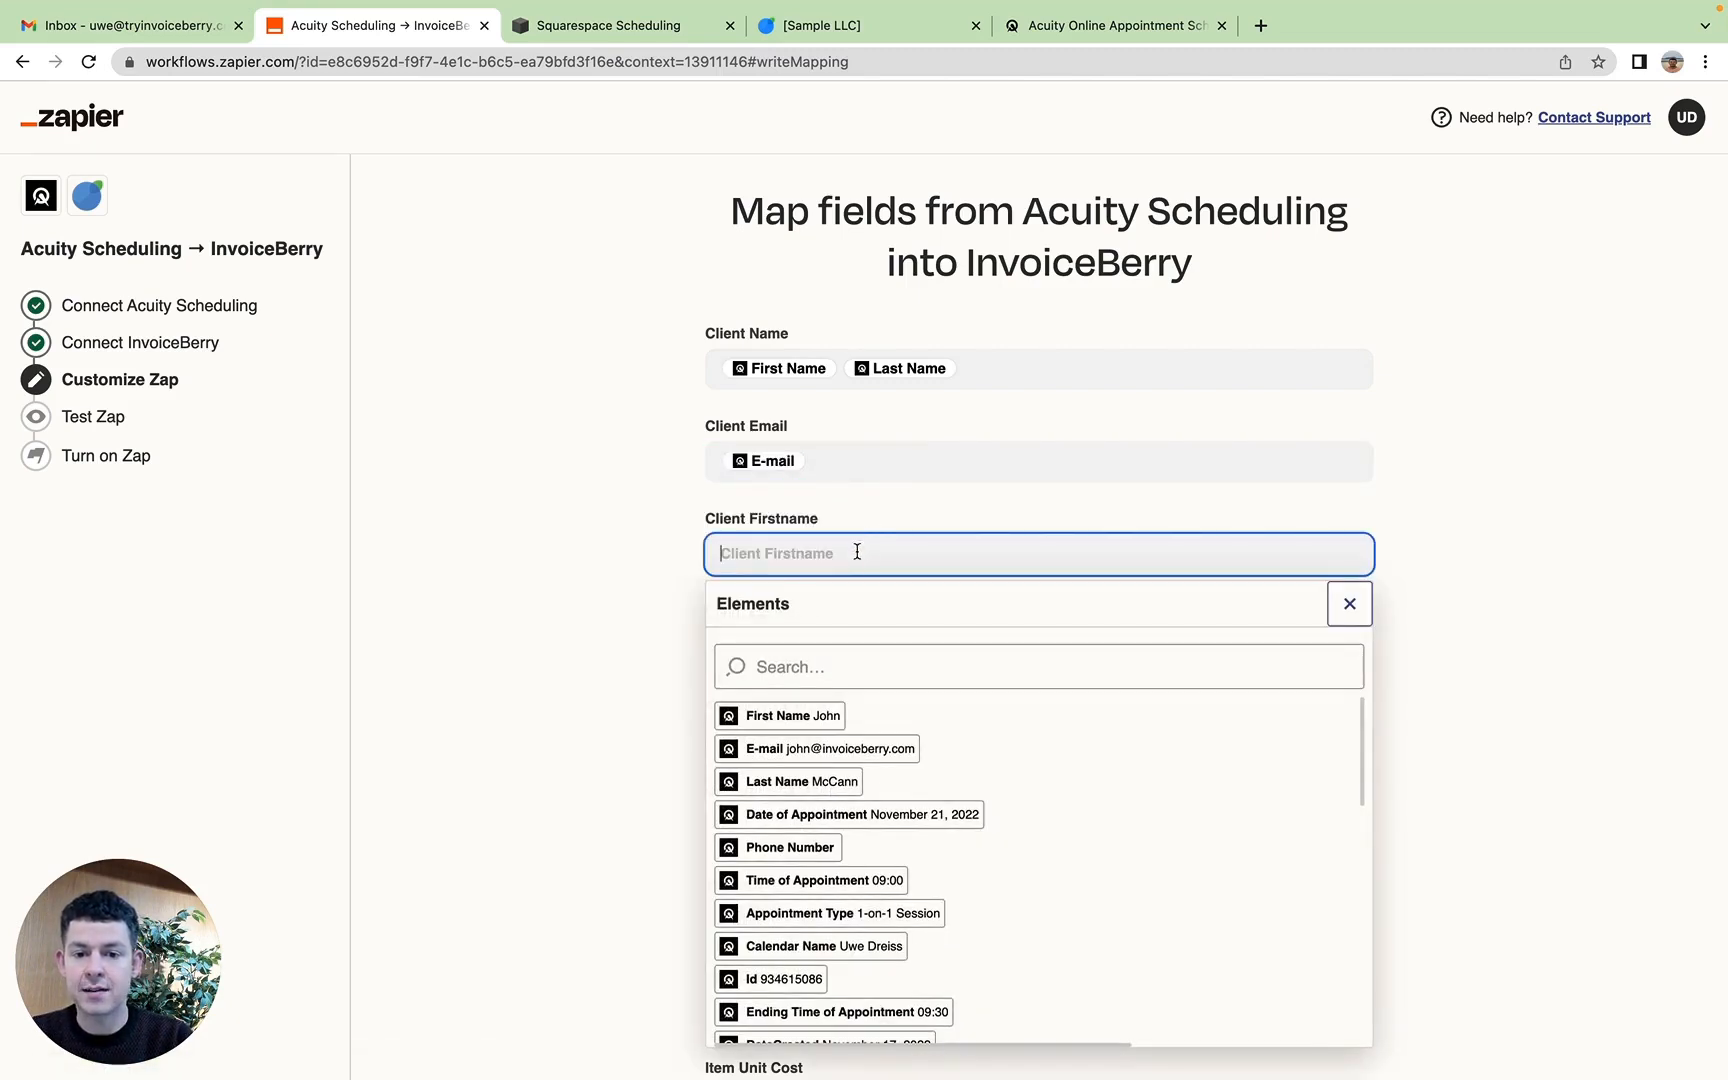
pyautogui.click(810, 716)
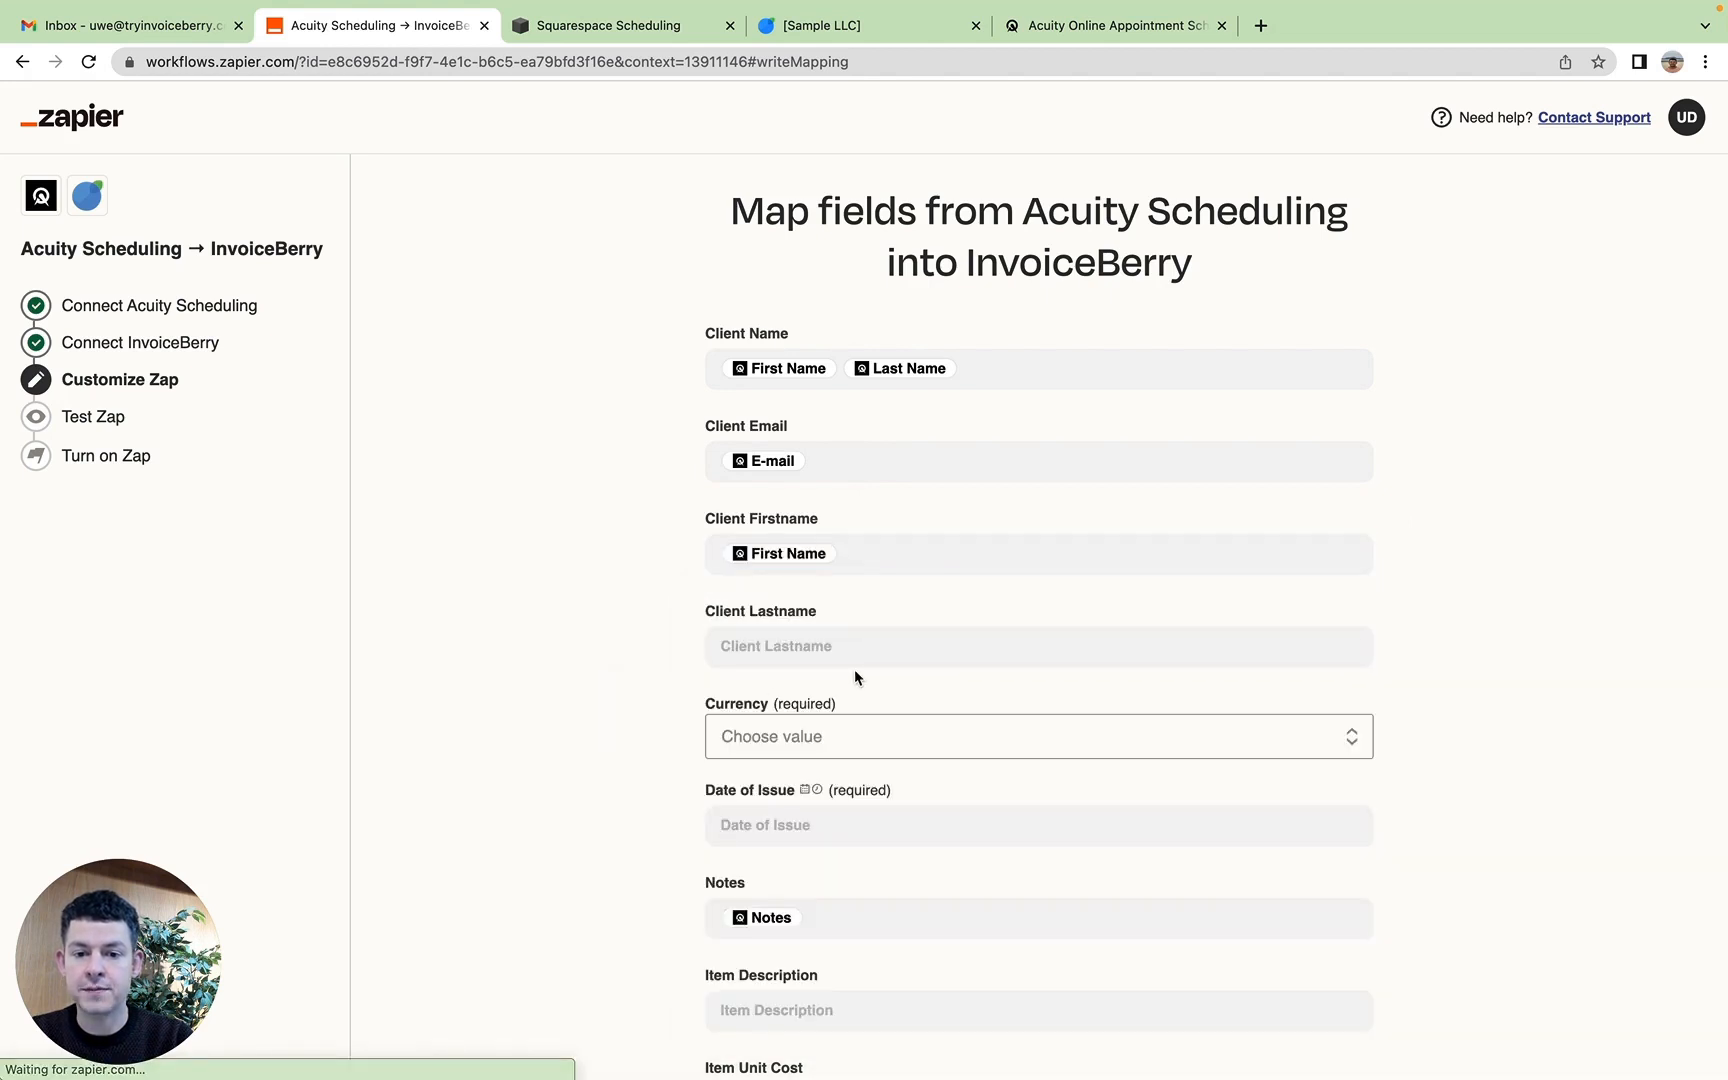
# Step: Map the Last Name element into the Client Lastname field and close the element list
pyautogui.click(879, 645)
pyautogui.click(815, 874)
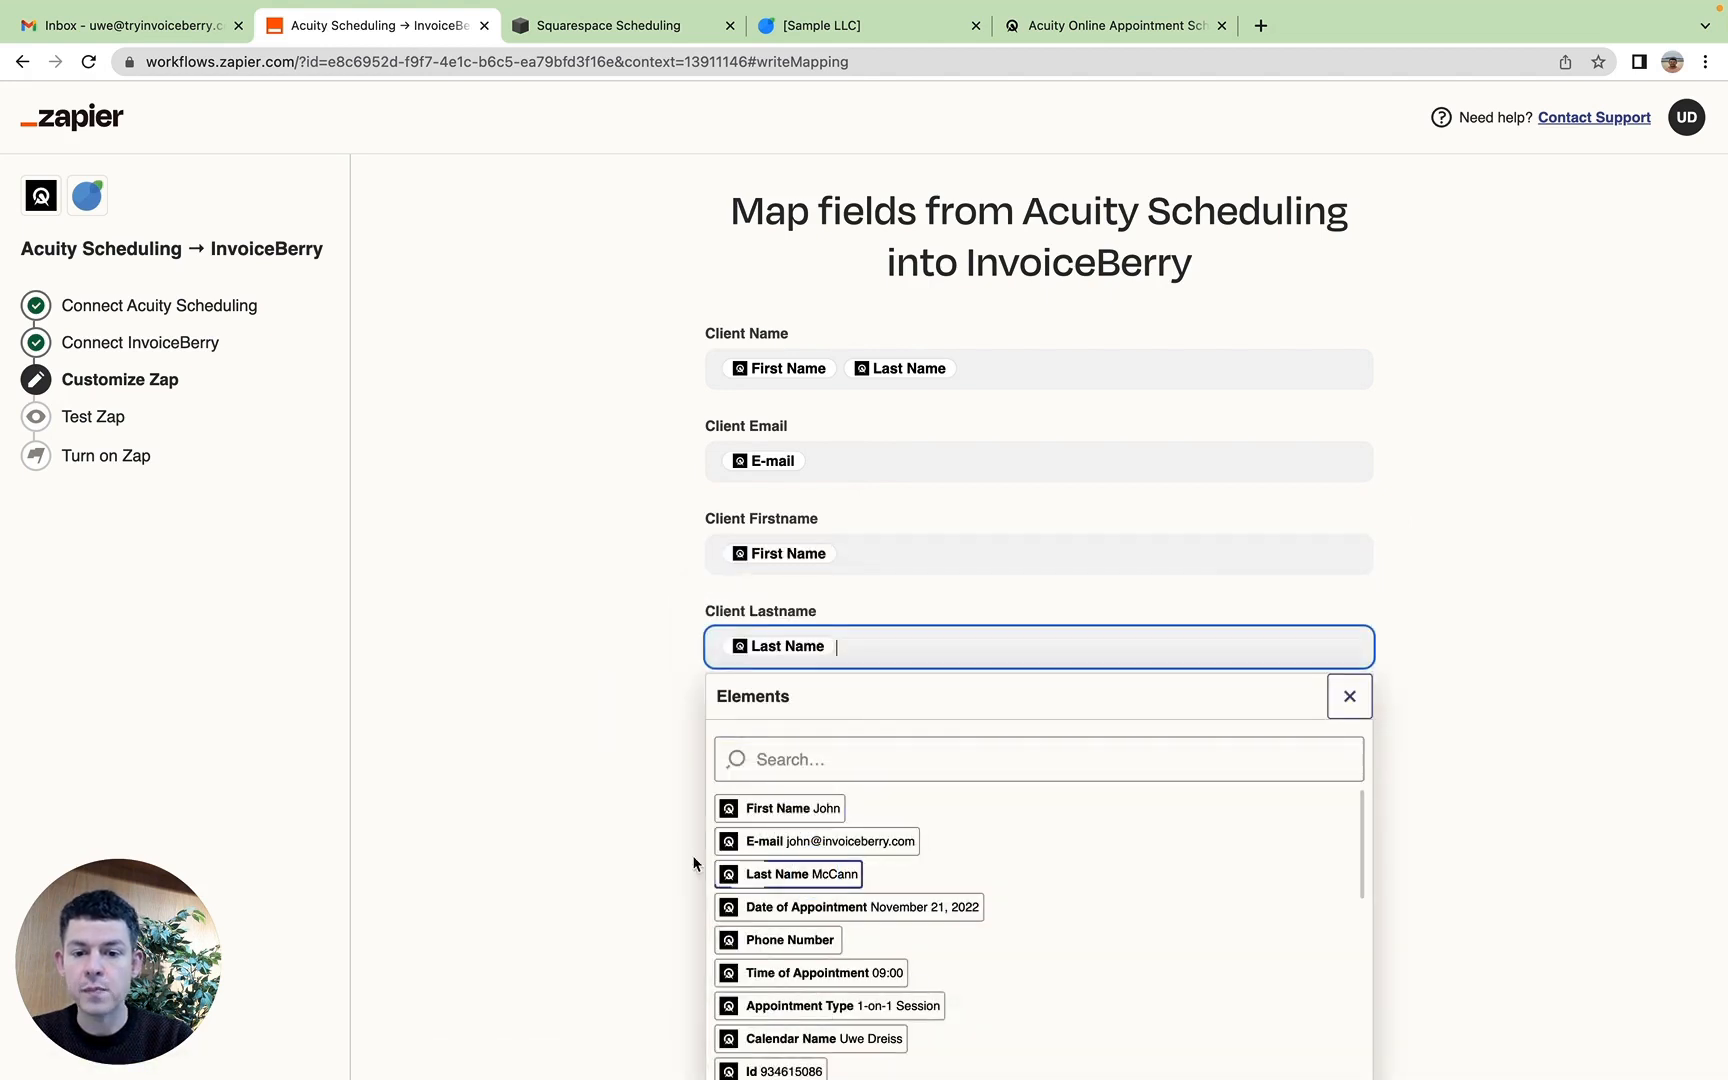
pyautogui.click(540, 840)
# Step: Set the invoice currency to United States dollar
pyautogui.scroll(-4, 540, 839)
pyautogui.click(858, 342)
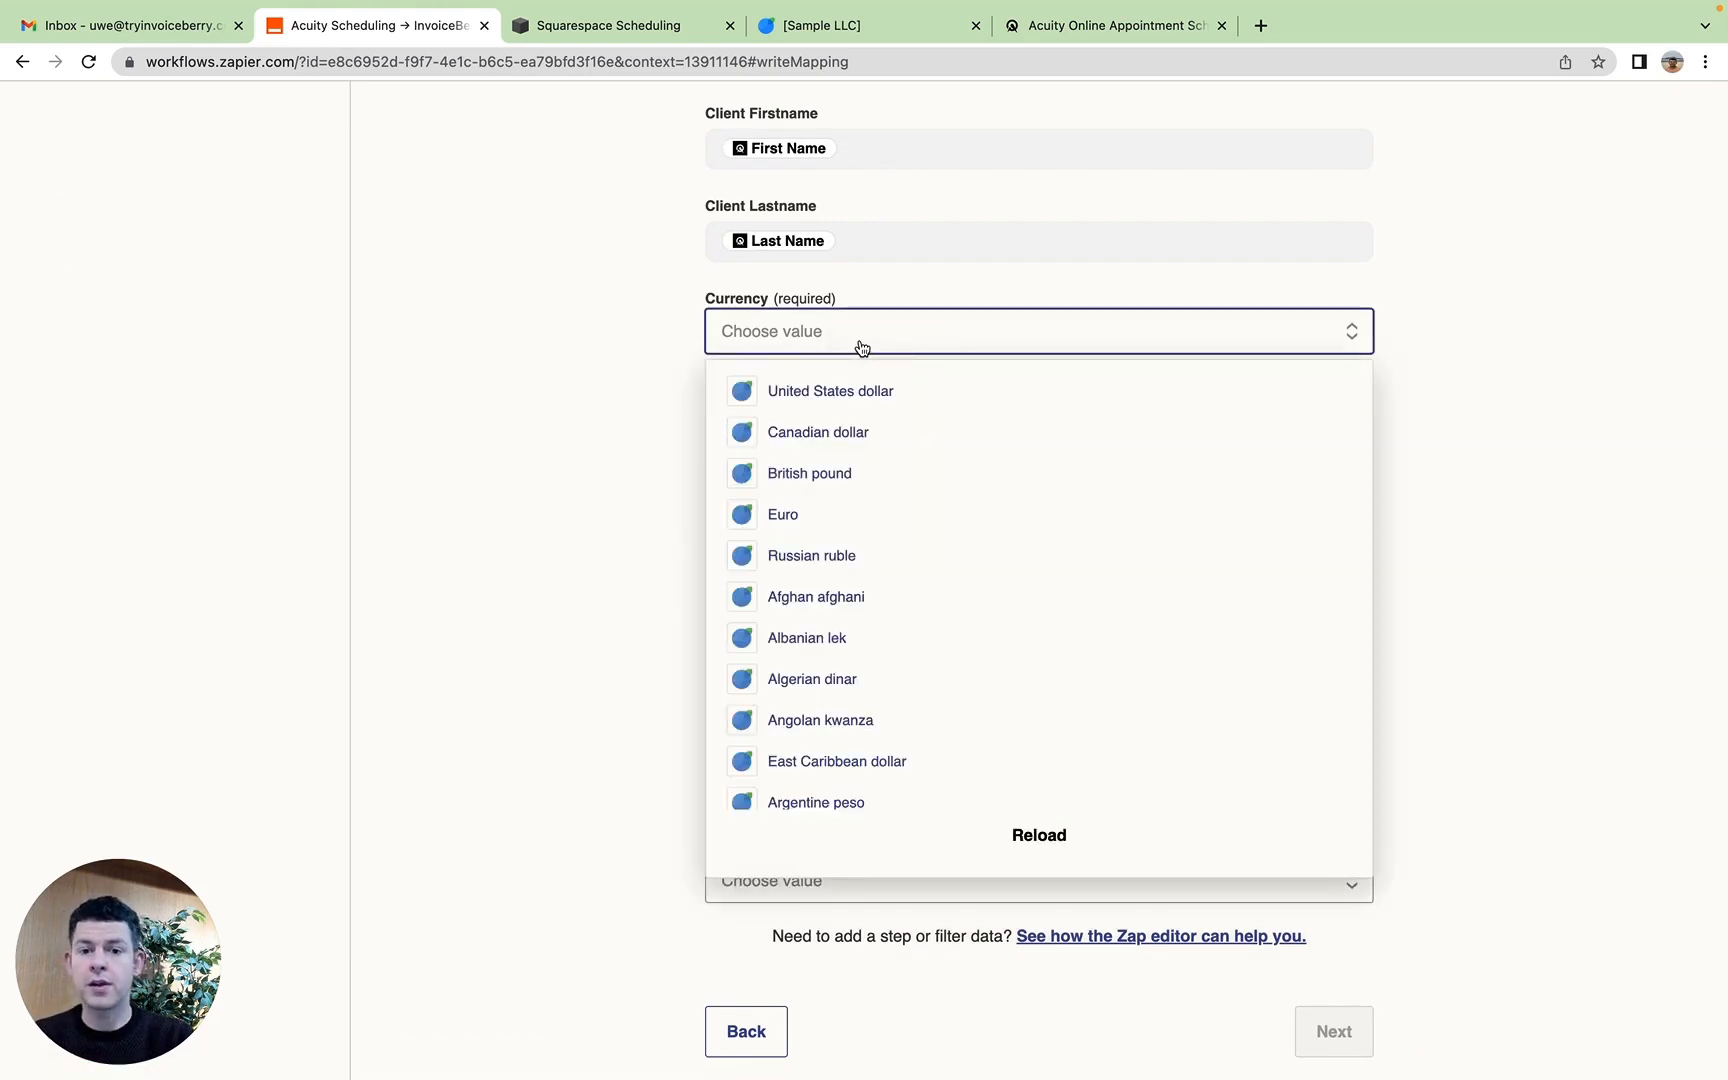
pyautogui.scroll(-1, 848, 505)
pyautogui.scroll(1, 848, 505)
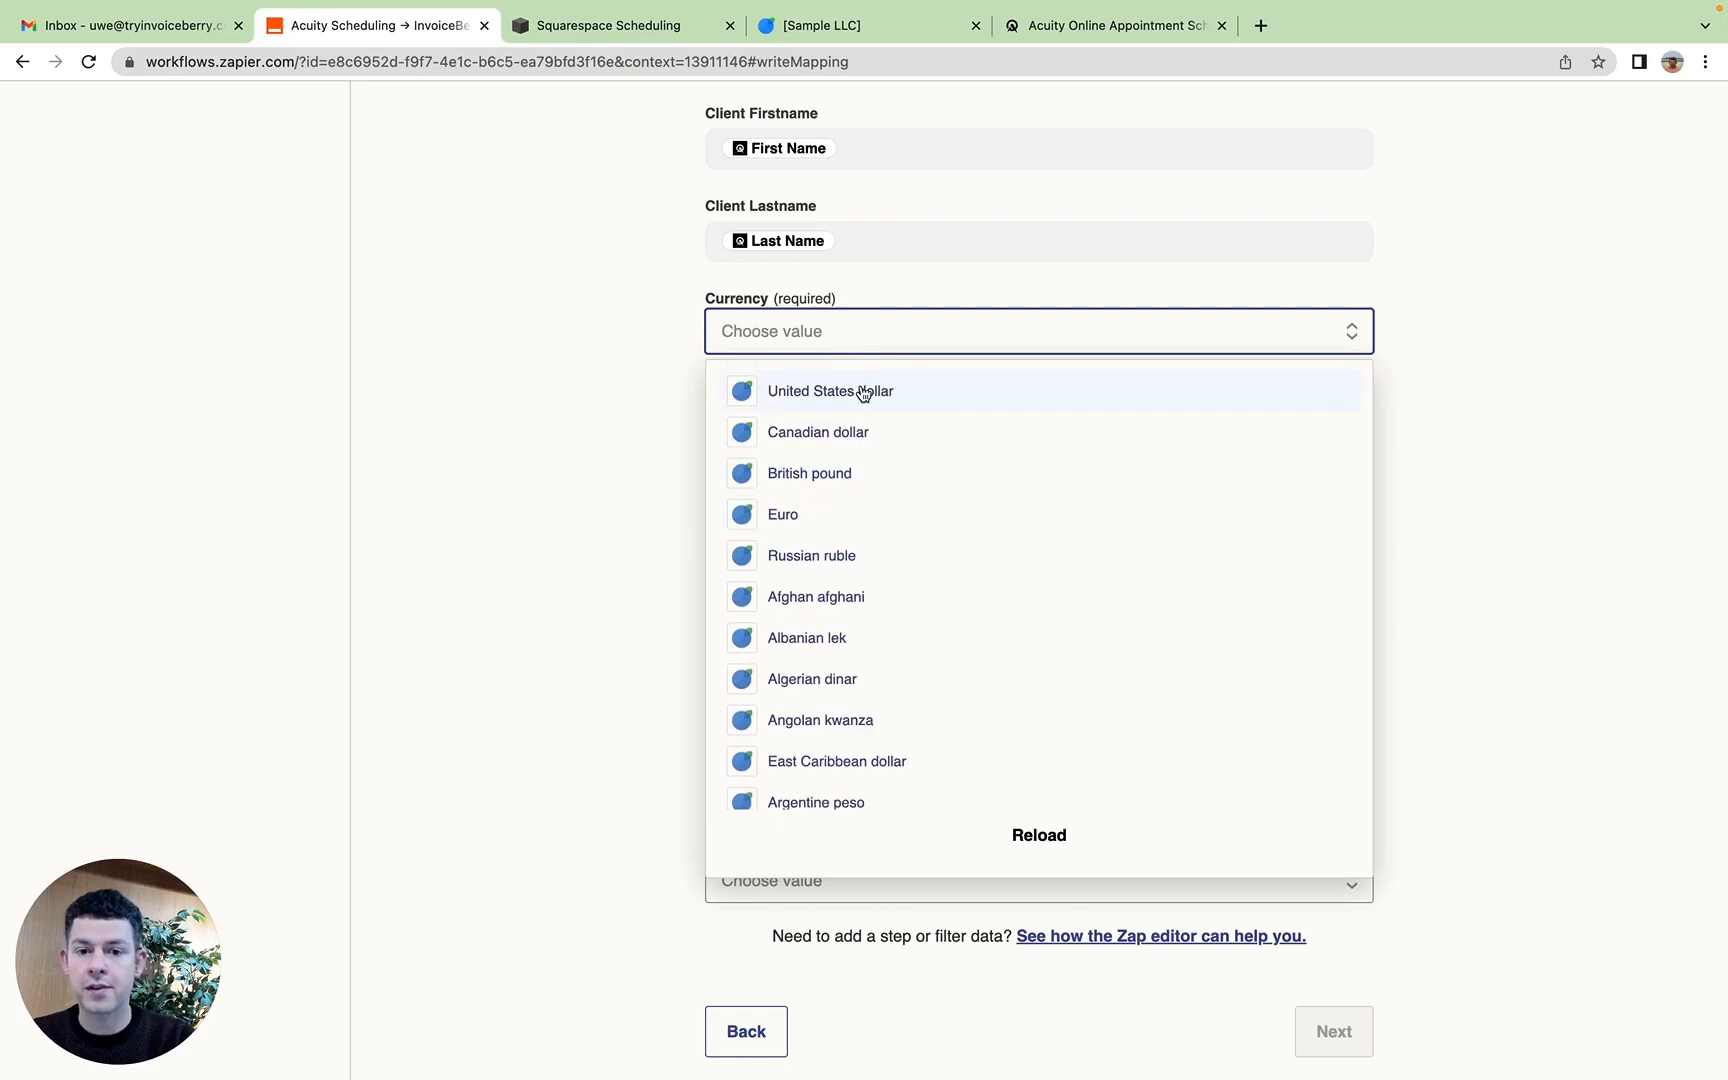
pyautogui.click(862, 392)
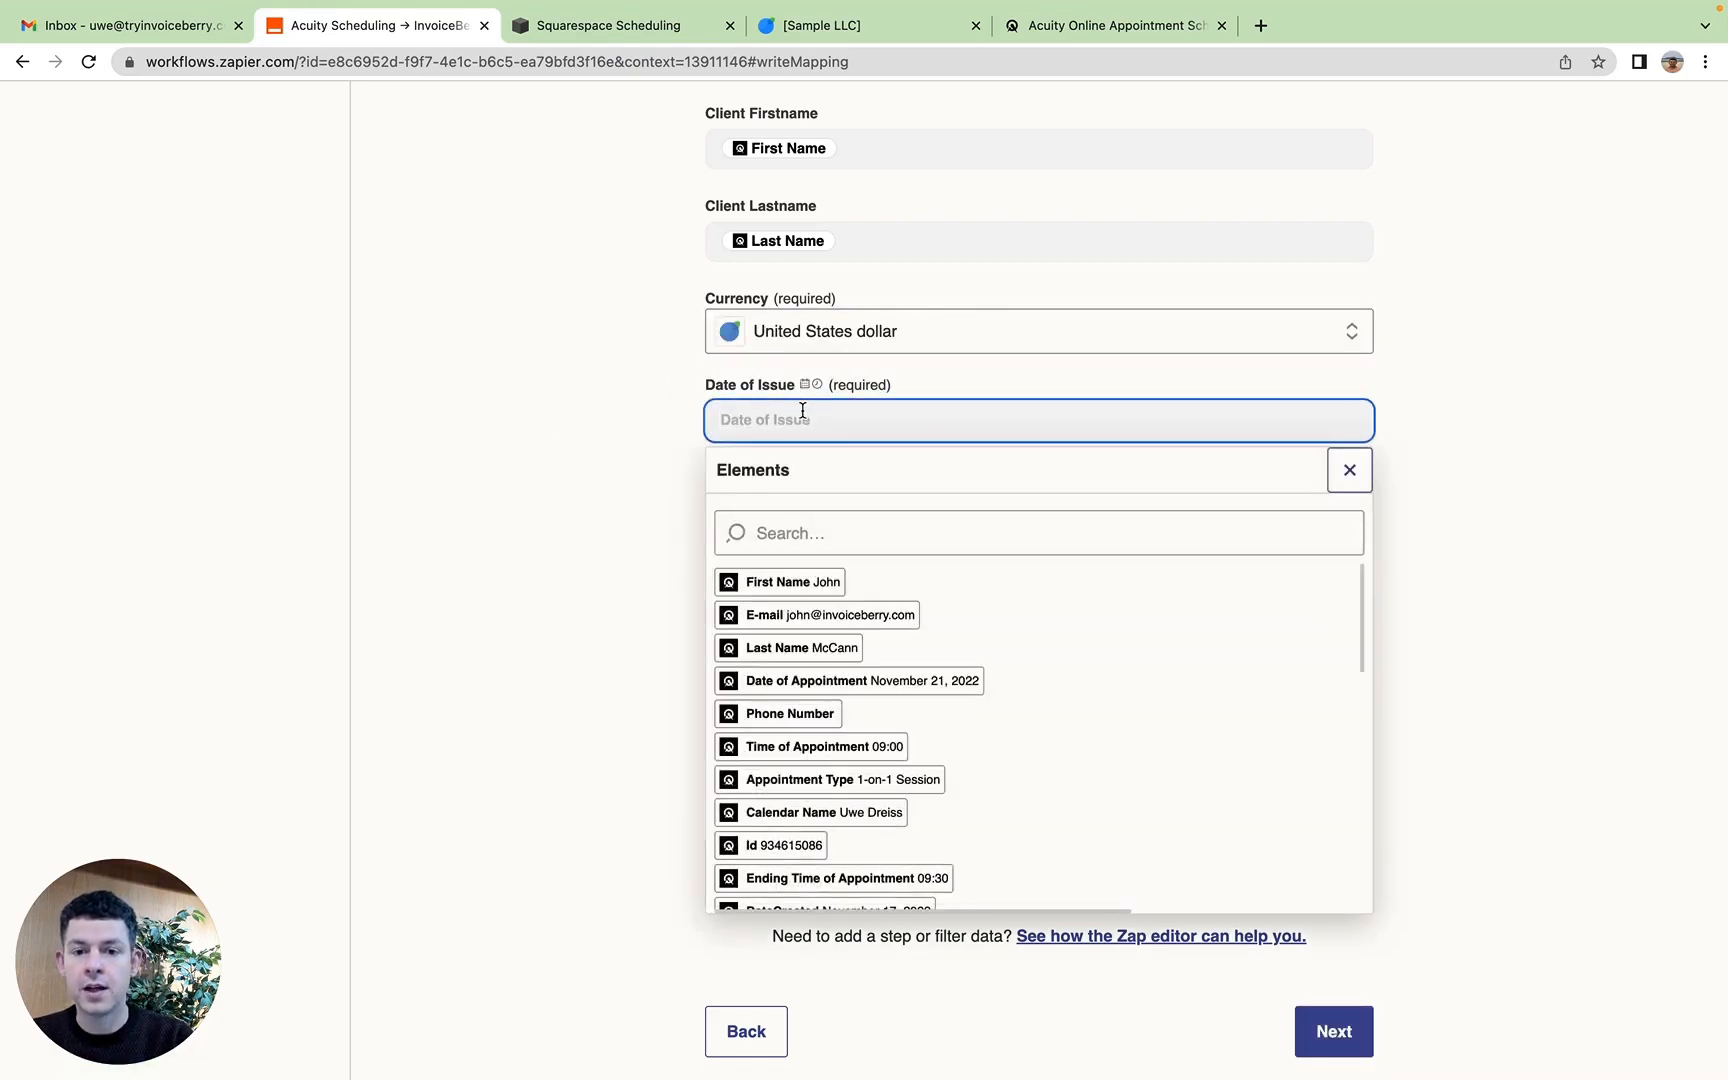
# Step: Map the DateCreated element into the Date of Issue field and close the element list
pyautogui.scroll(-1, 849, 591)
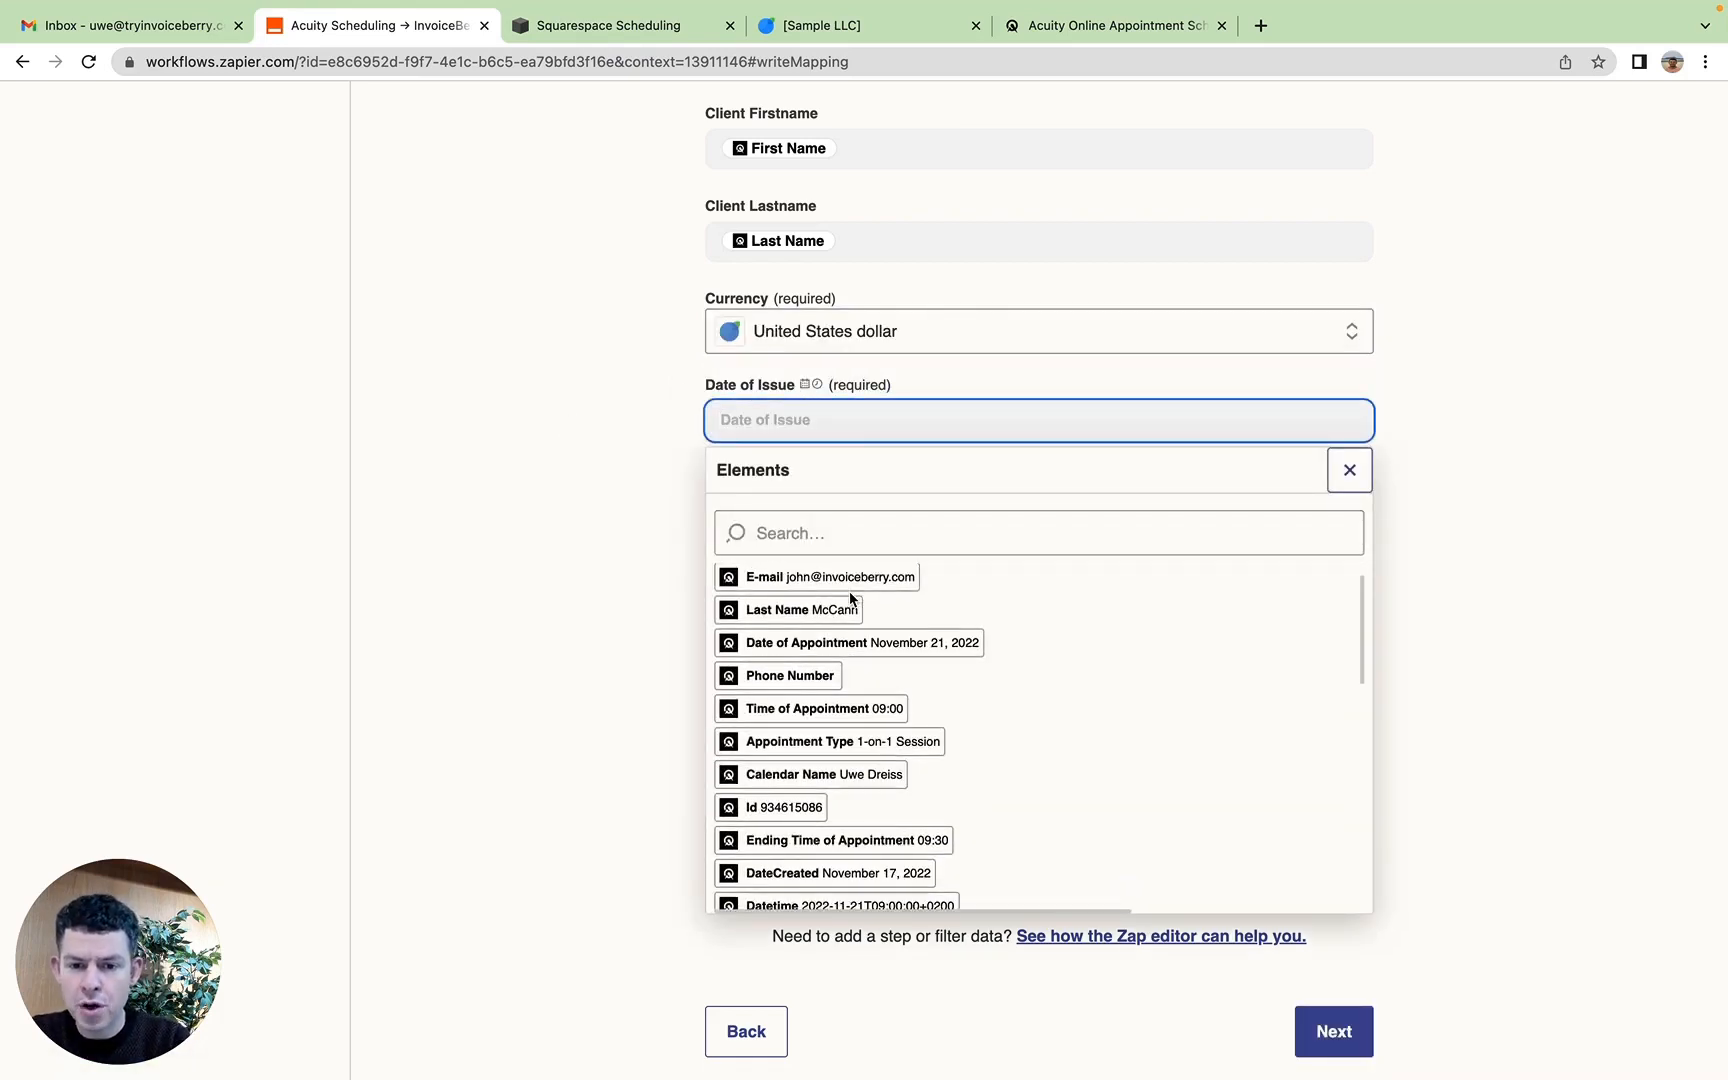
pyautogui.scroll(-2, 849, 596)
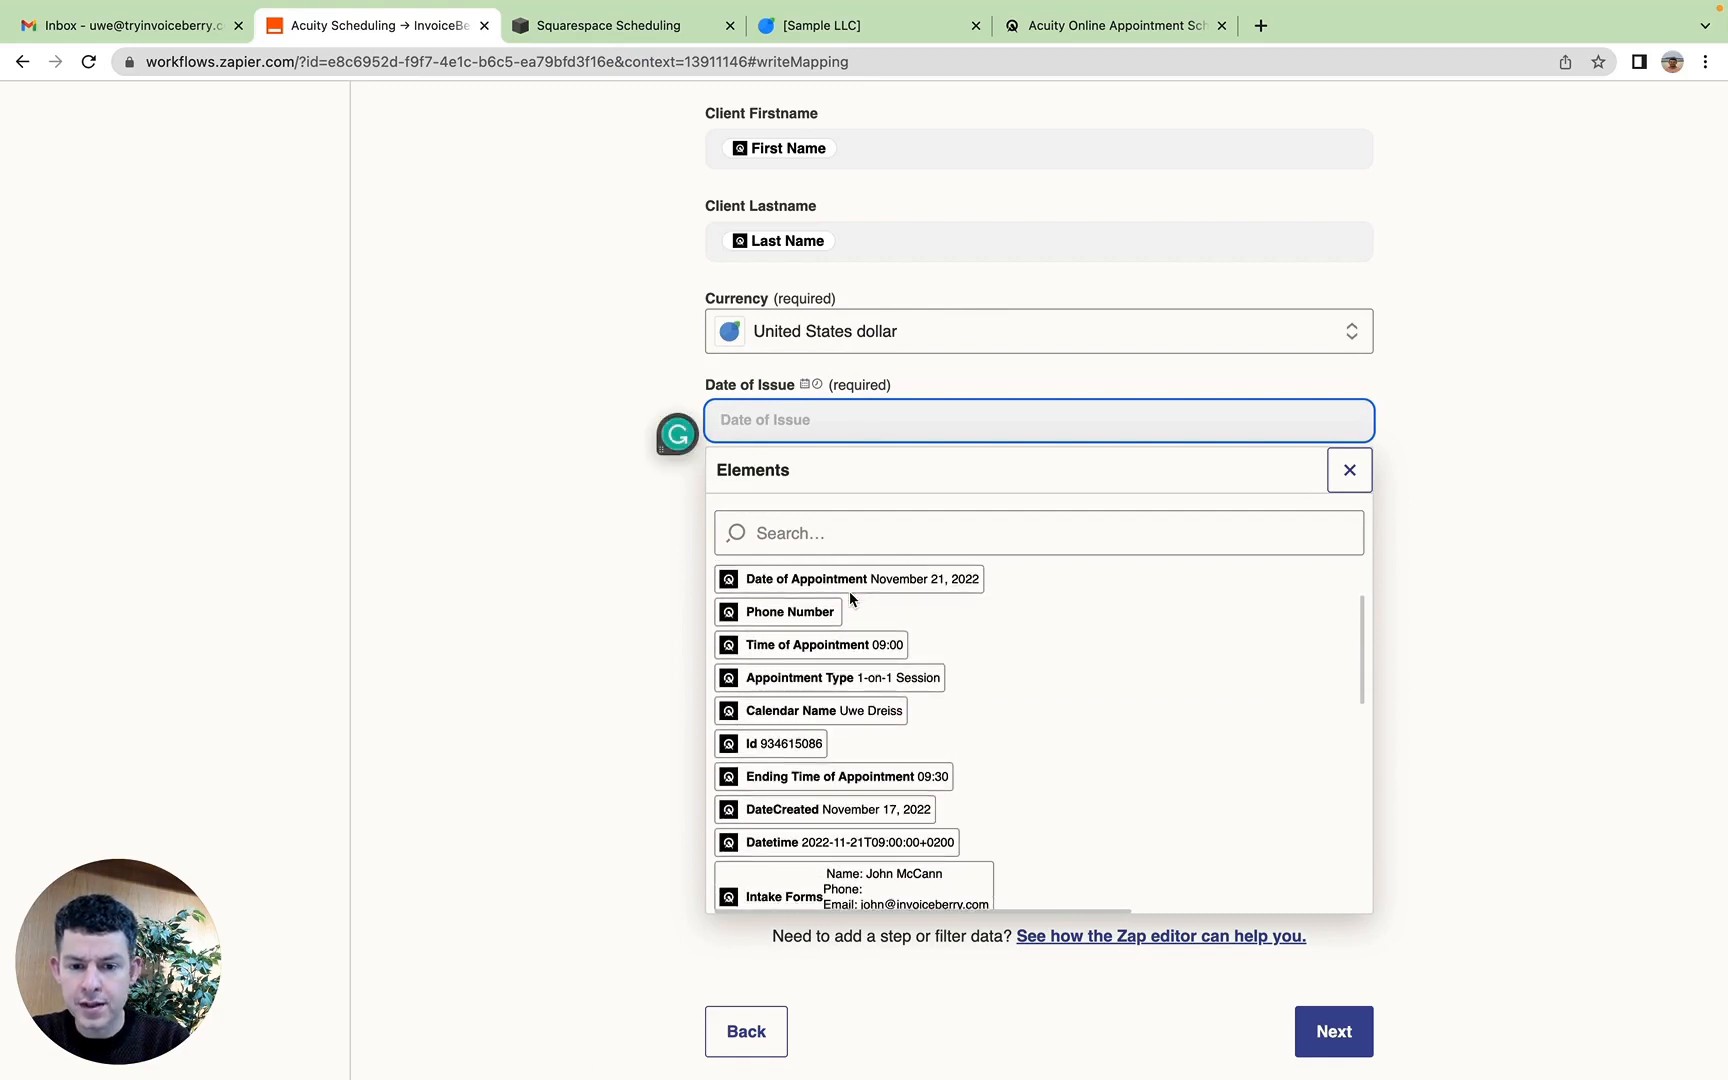
pyautogui.scroll(1, 849, 597)
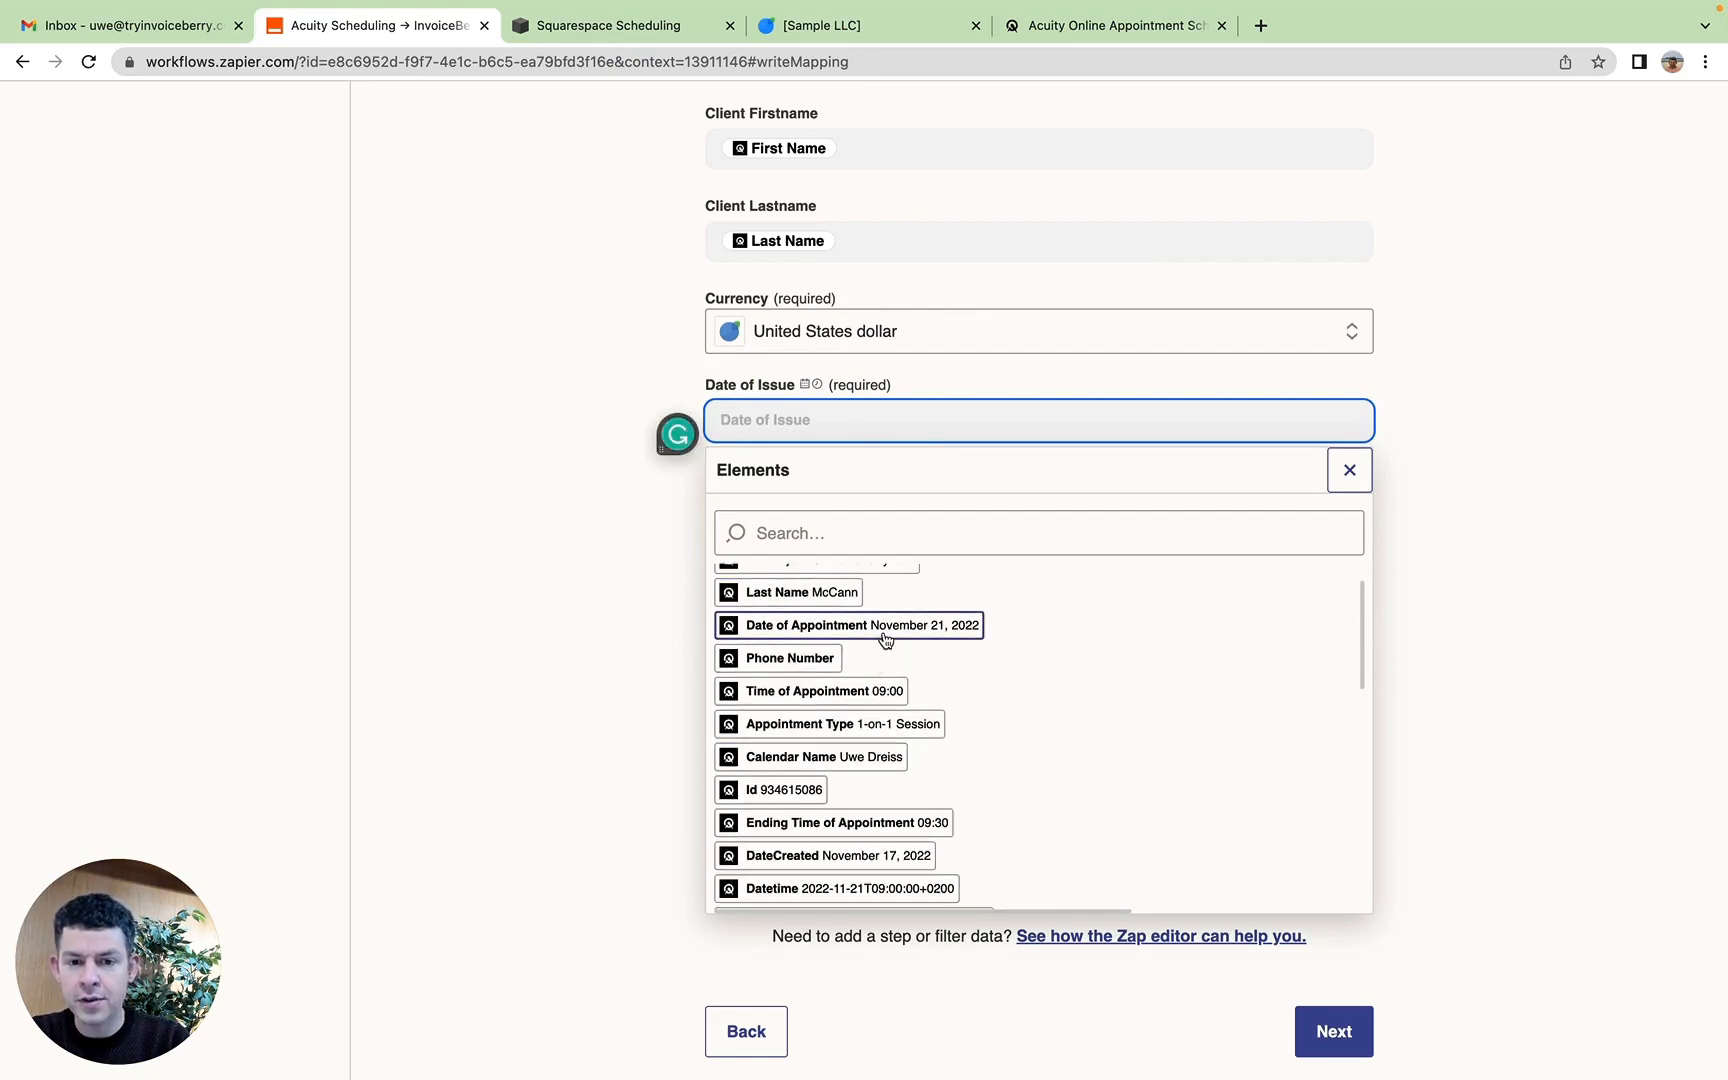
pyautogui.click(845, 856)
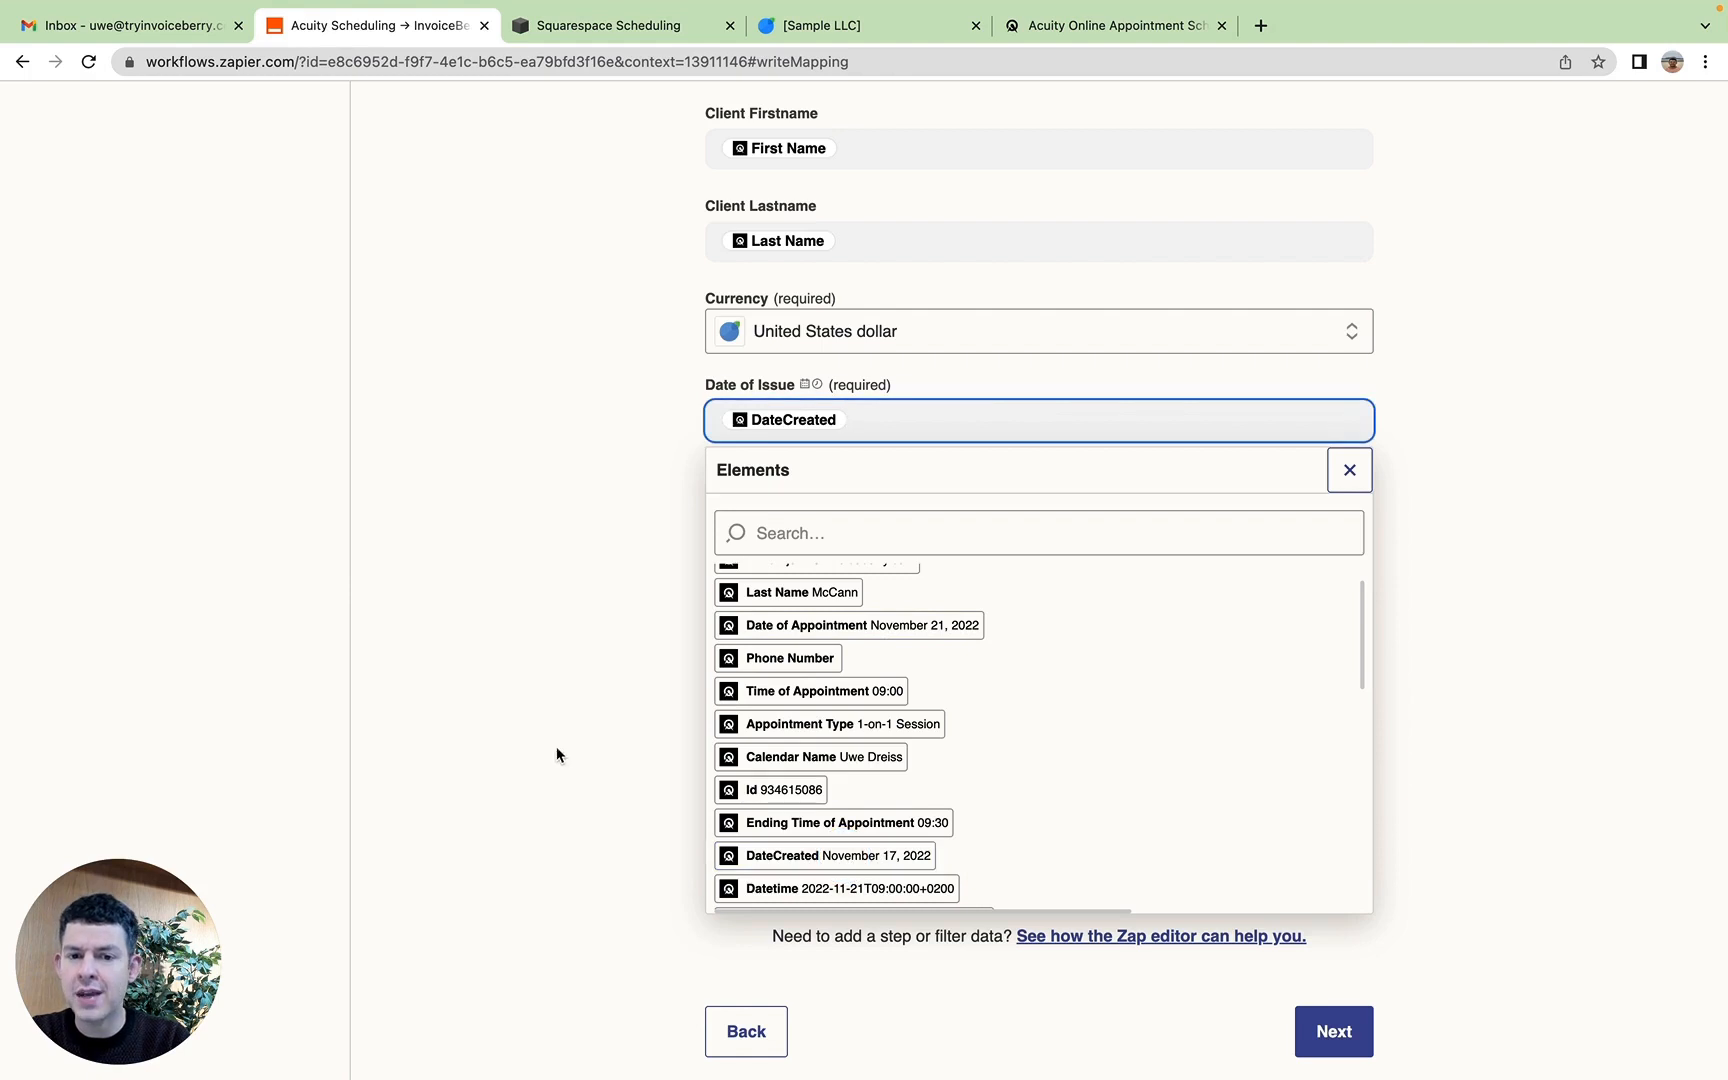
pyautogui.click(533, 721)
pyautogui.click(533, 721)
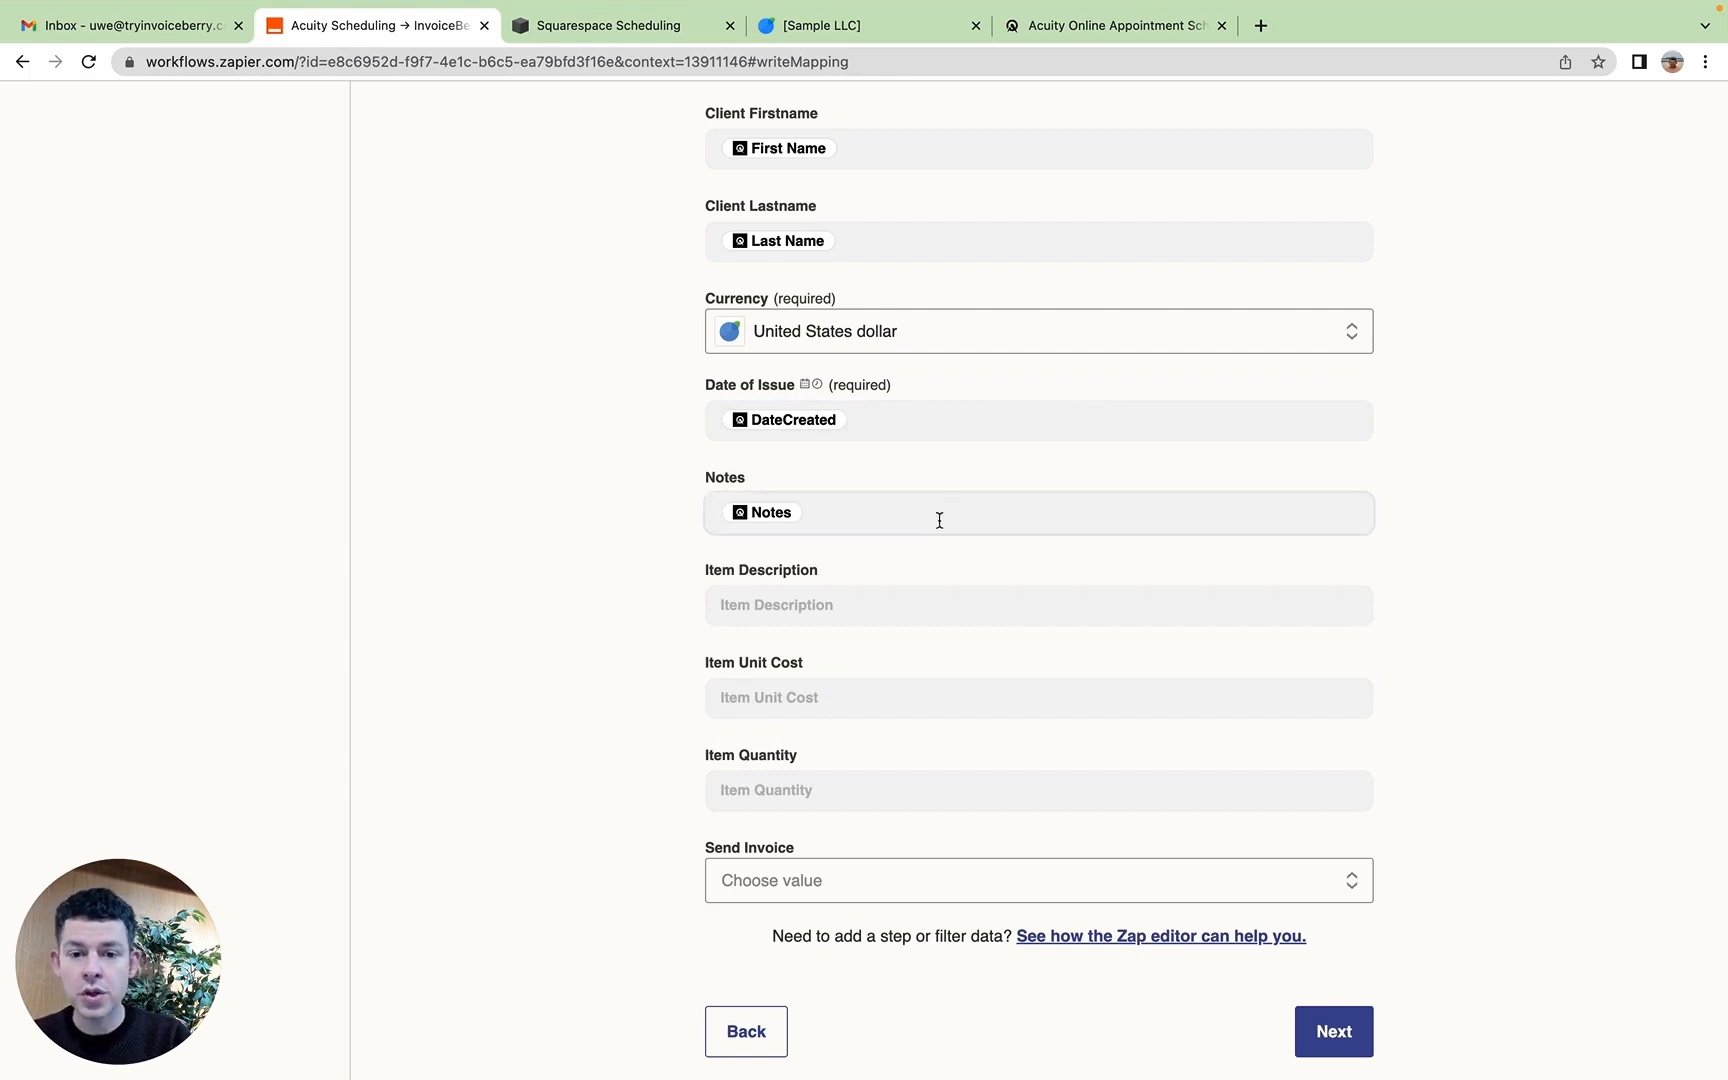
# Step: Map the Appointment Type element into the Item Description field and close the element list
pyautogui.click(853, 606)
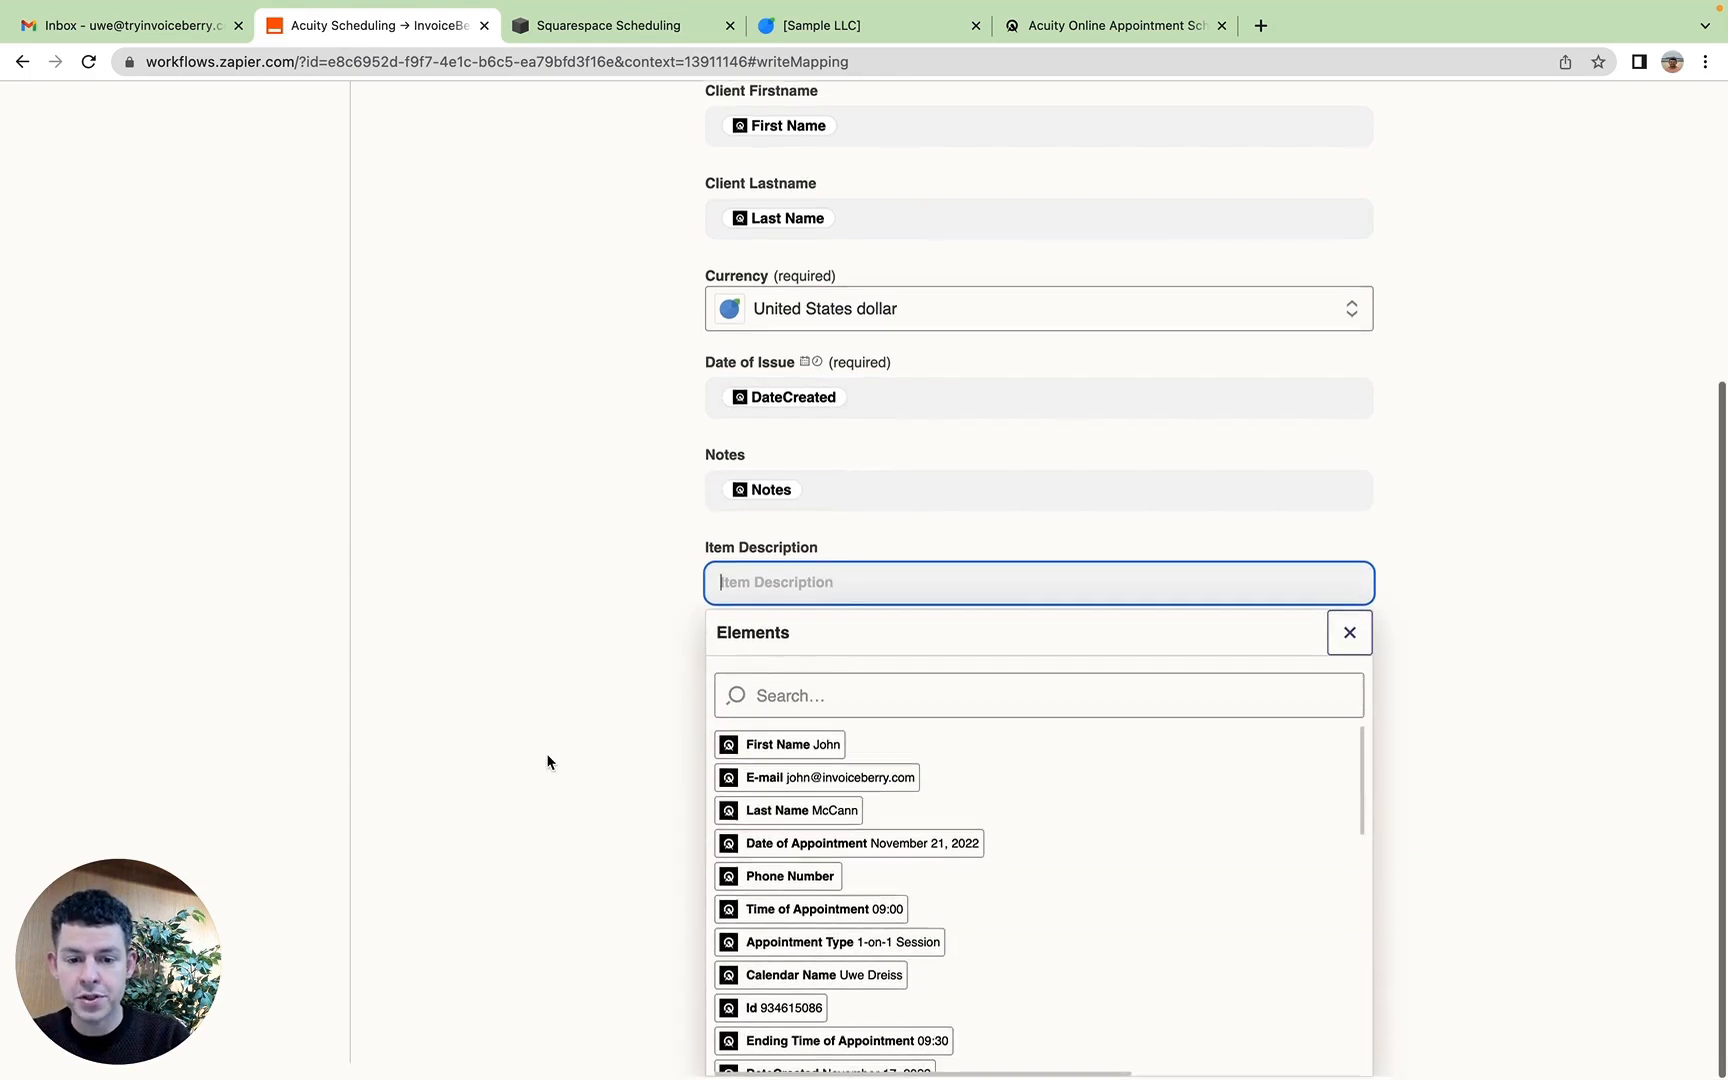
pyautogui.scroll(-3, 914, 810)
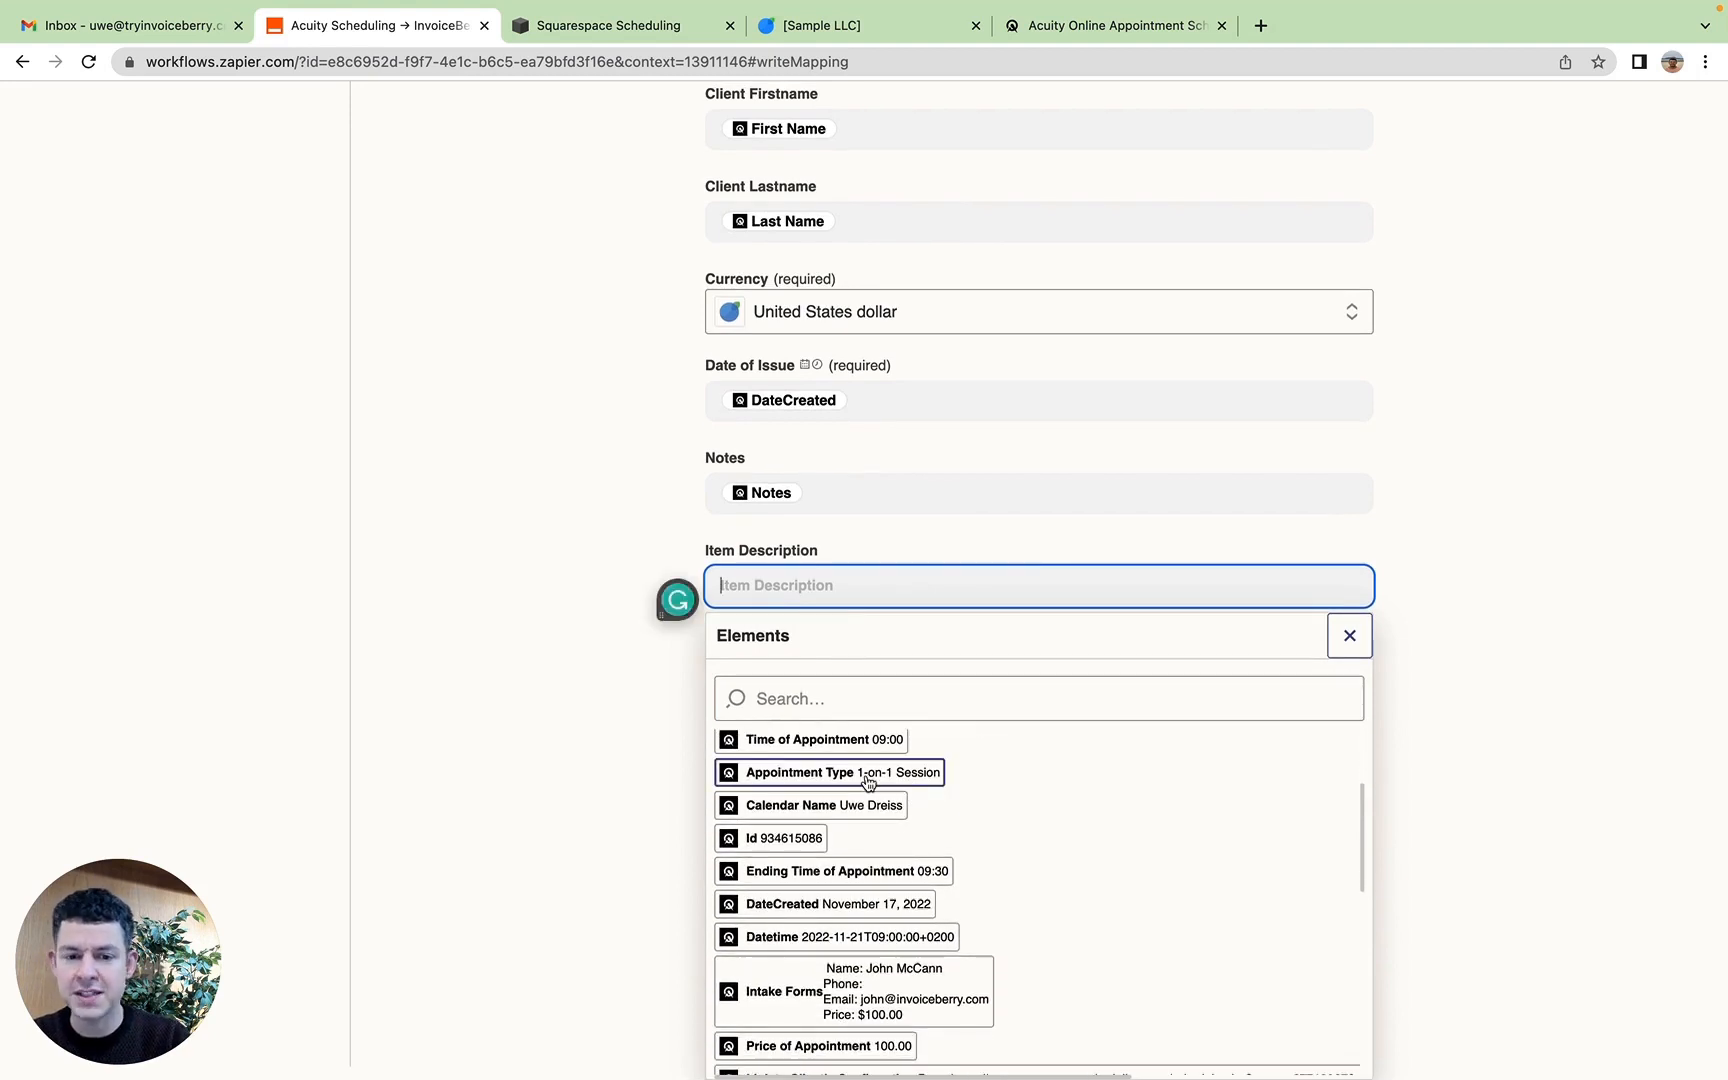
pyautogui.click(866, 779)
pyautogui.click(536, 717)
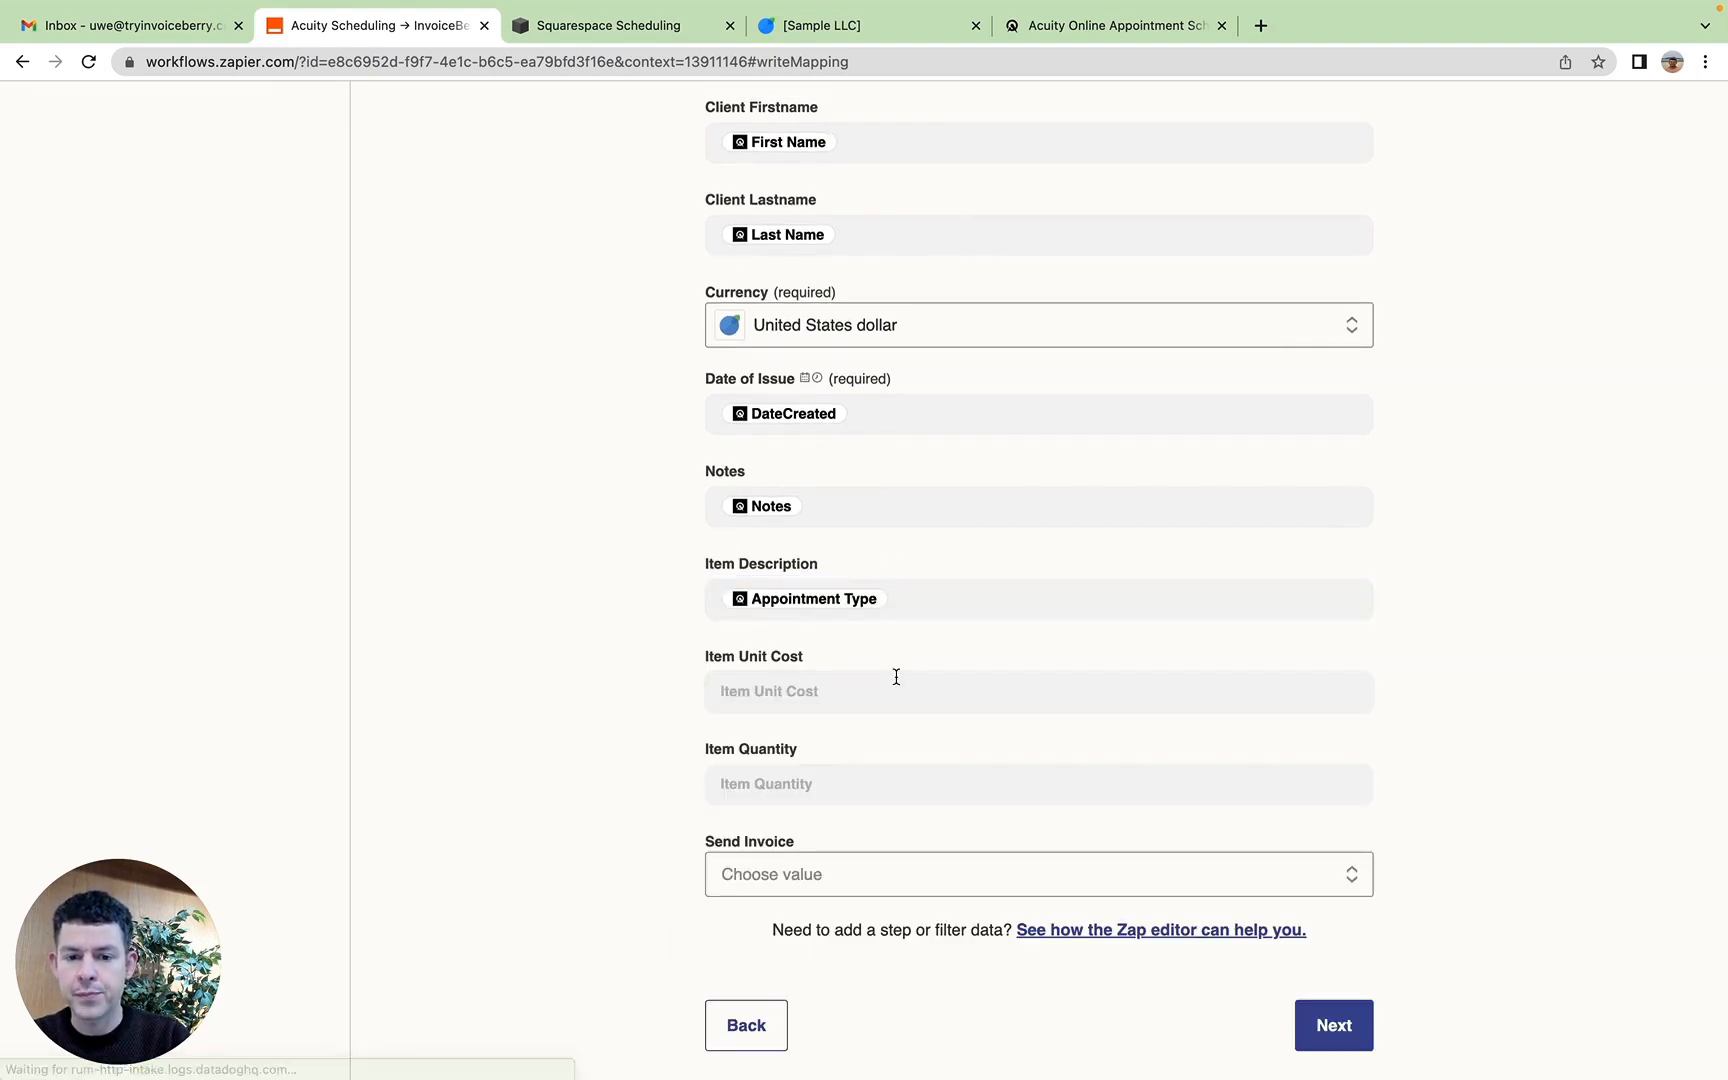
# Step: Map the Price of Appointment element into the Item Unit Cost field
pyautogui.click(896, 679)
pyautogui.scroll(-5, 876, 962)
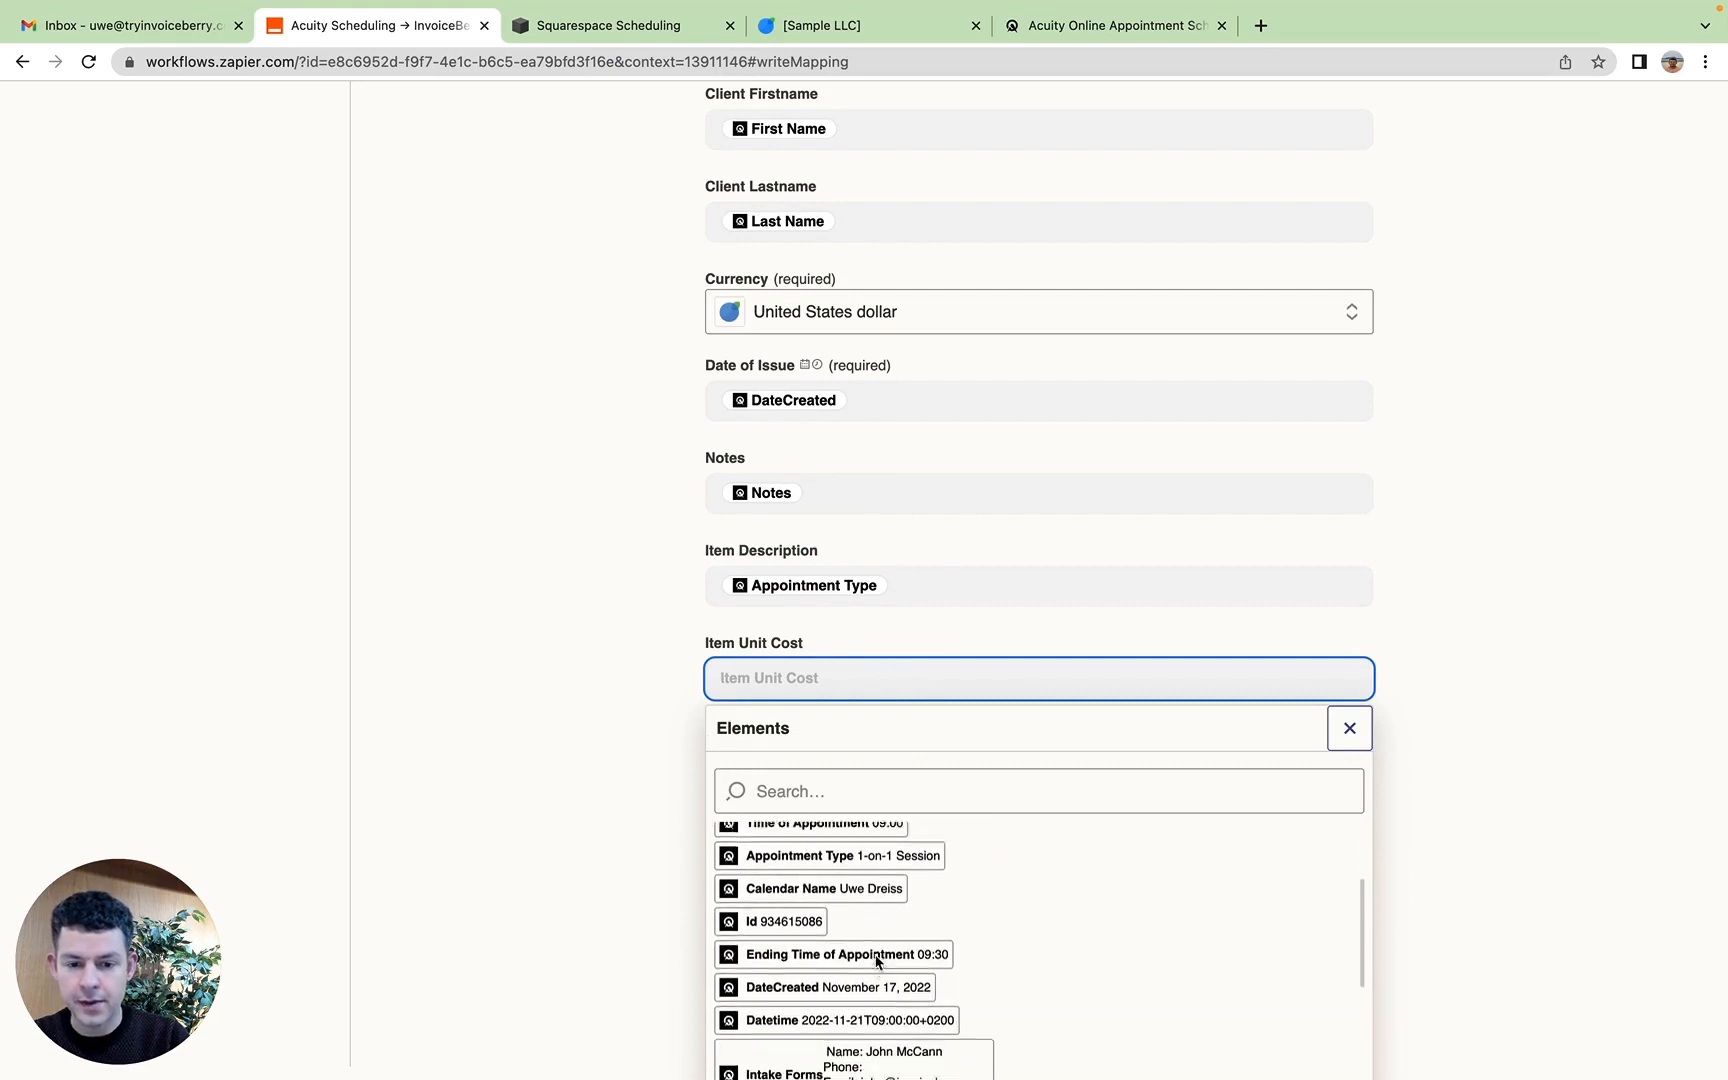
pyautogui.scroll(-5, 876, 962)
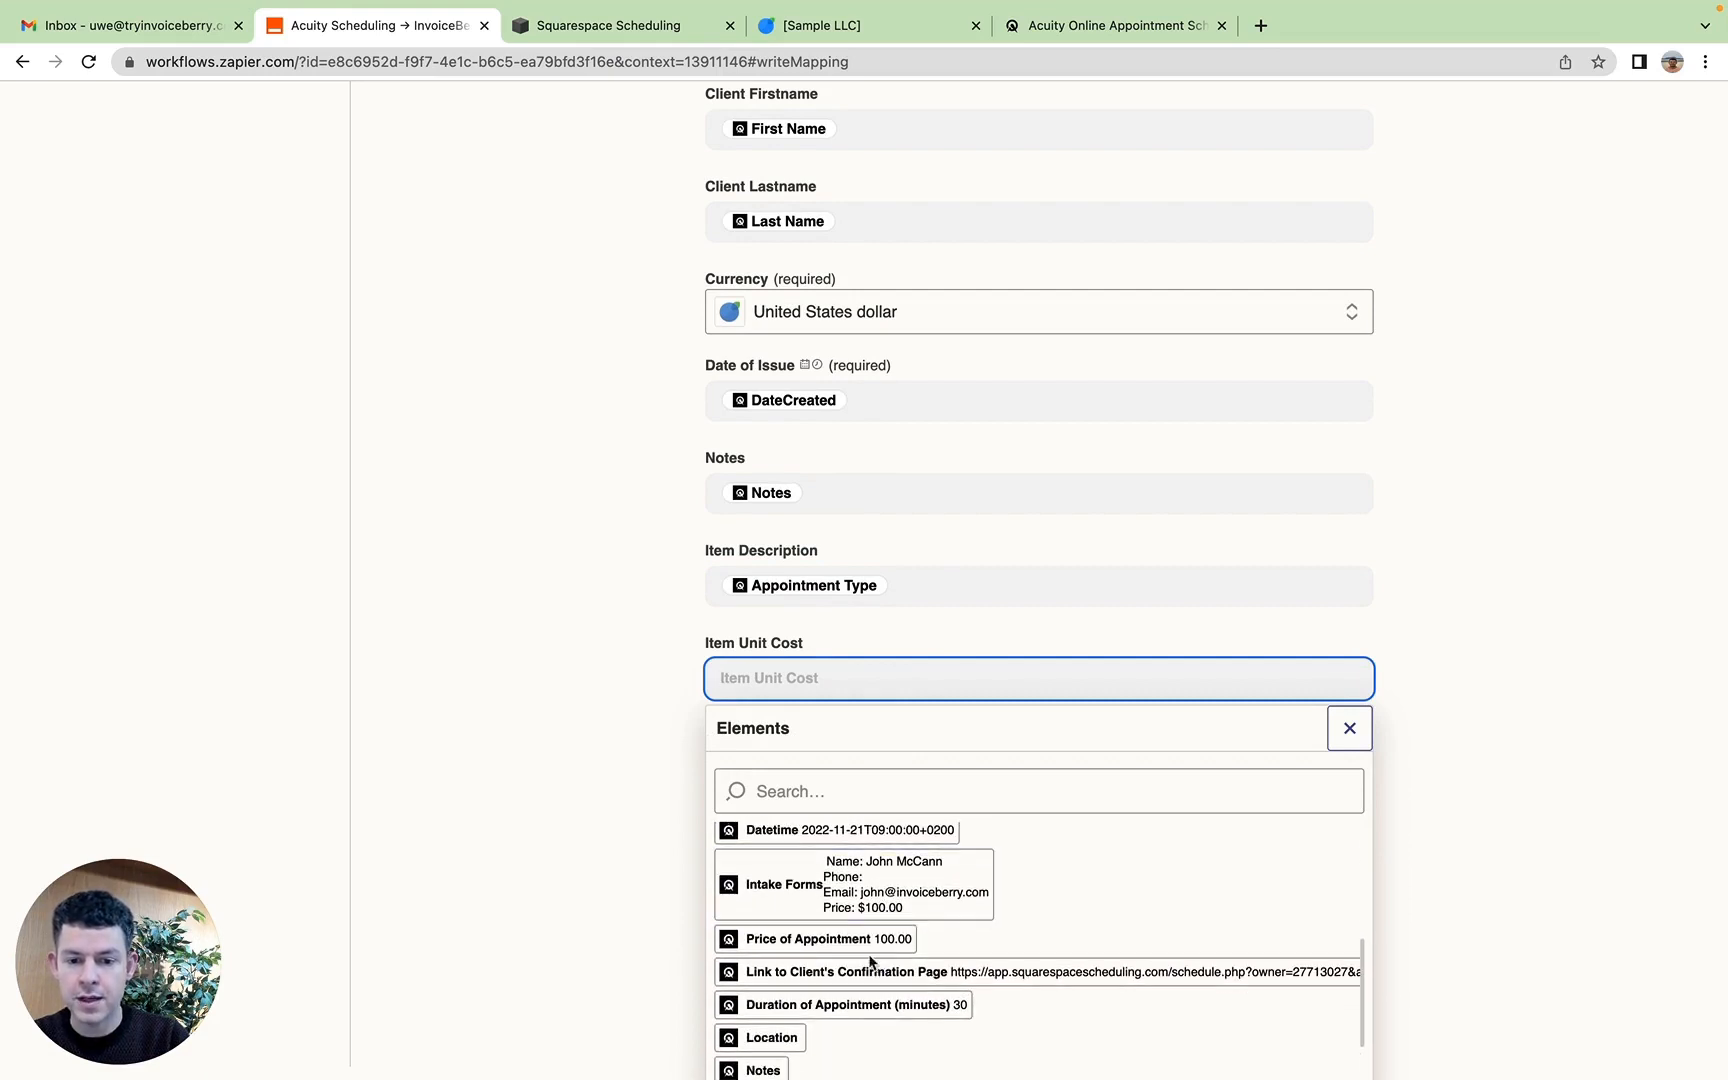
pyautogui.click(818, 940)
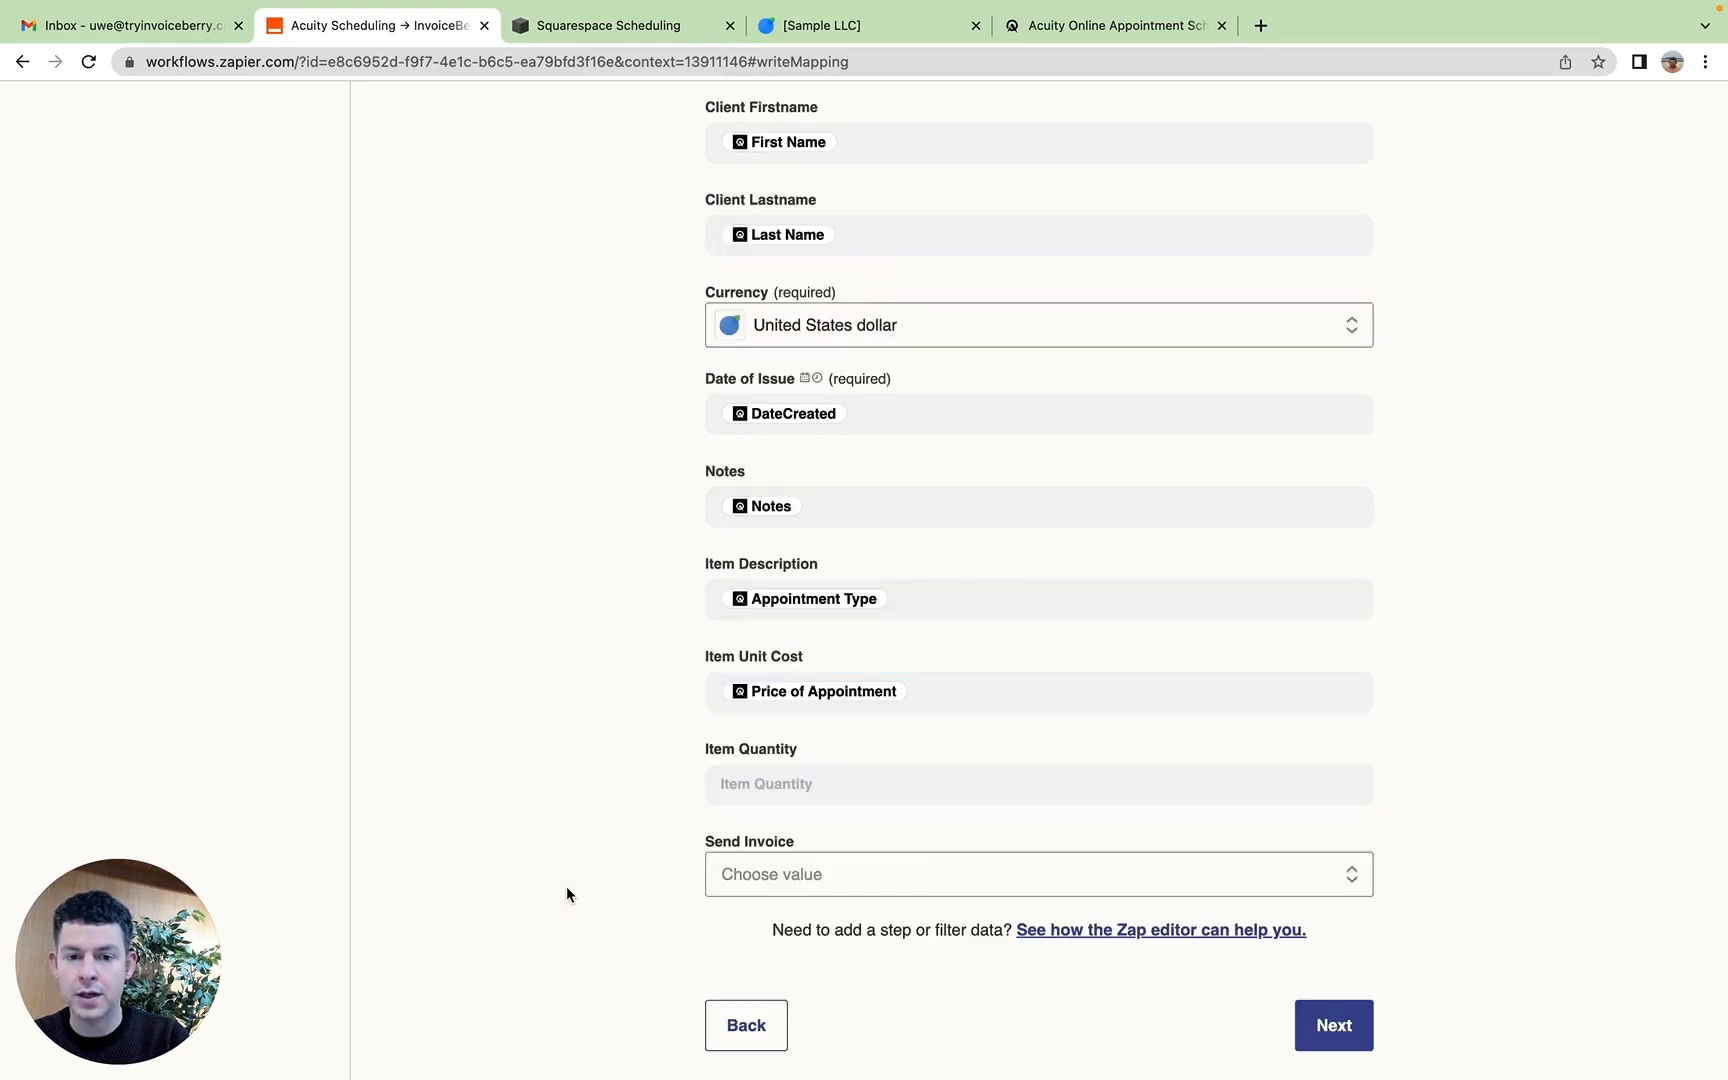
# Step: Set Item Quantity to 1 and Send Invoice to Yes
pyautogui.click(814, 783)
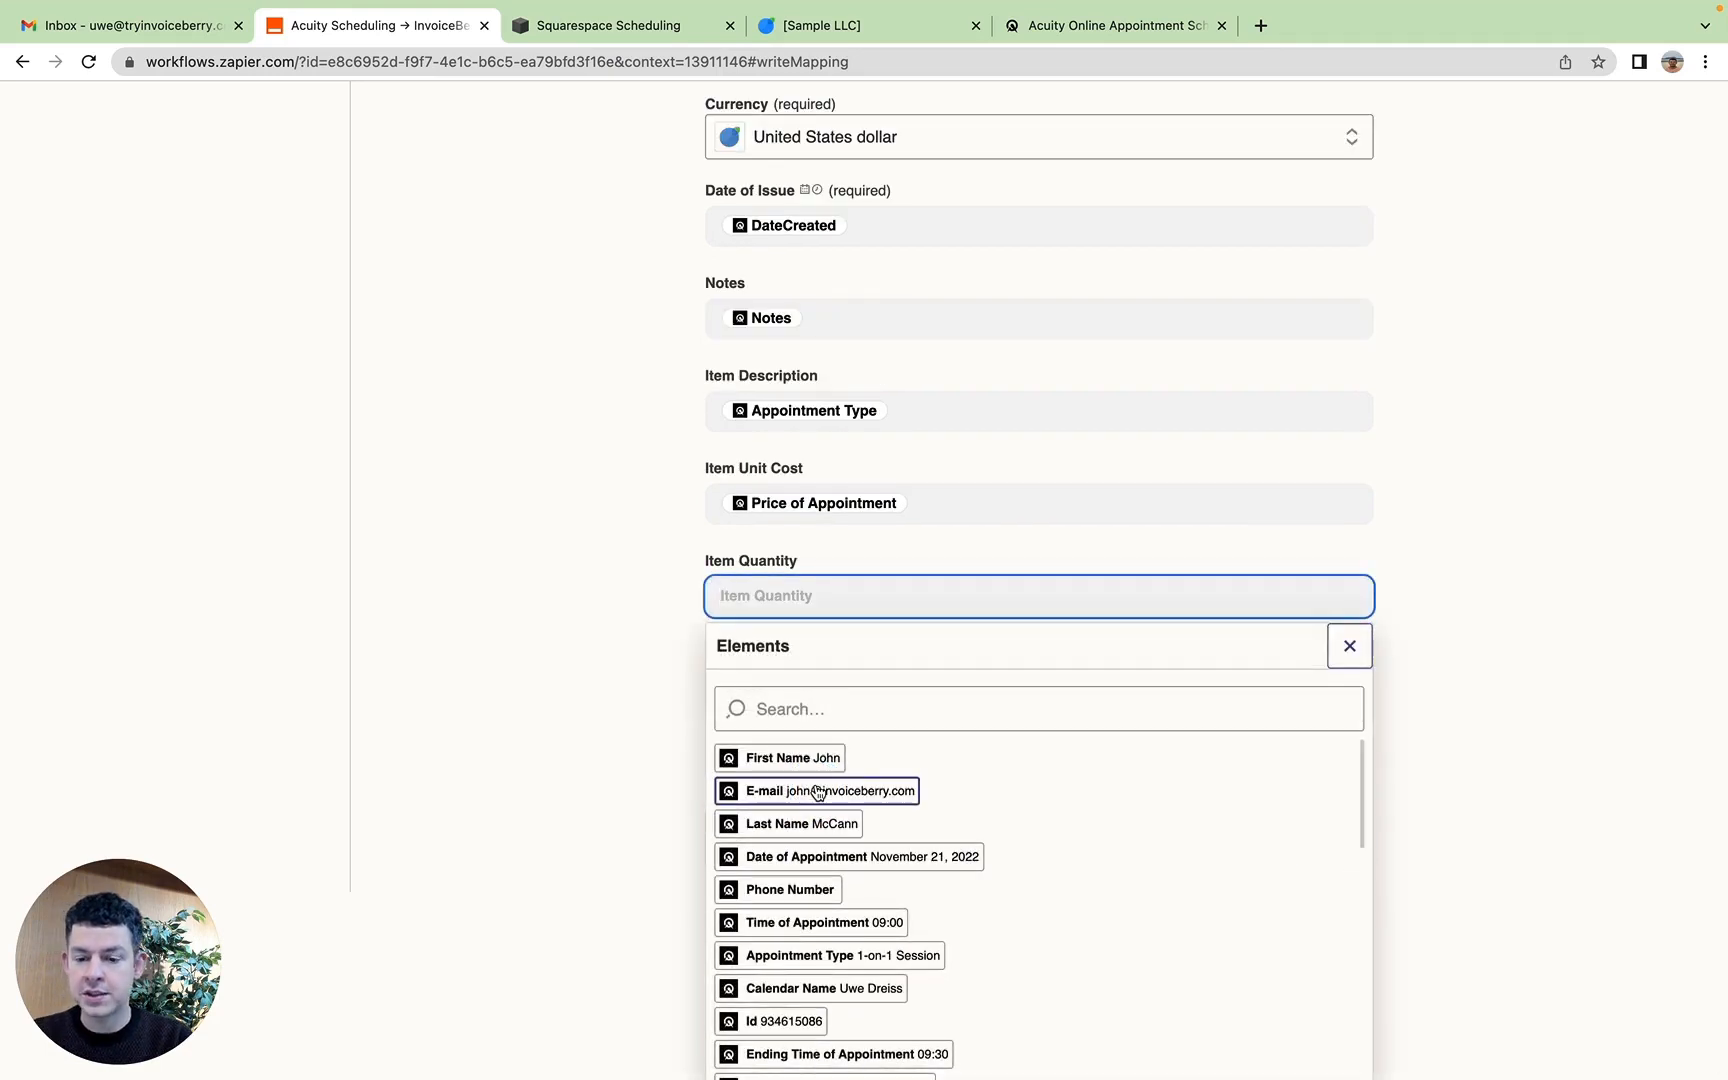
pyautogui.write('1')
pyautogui.click(490, 751)
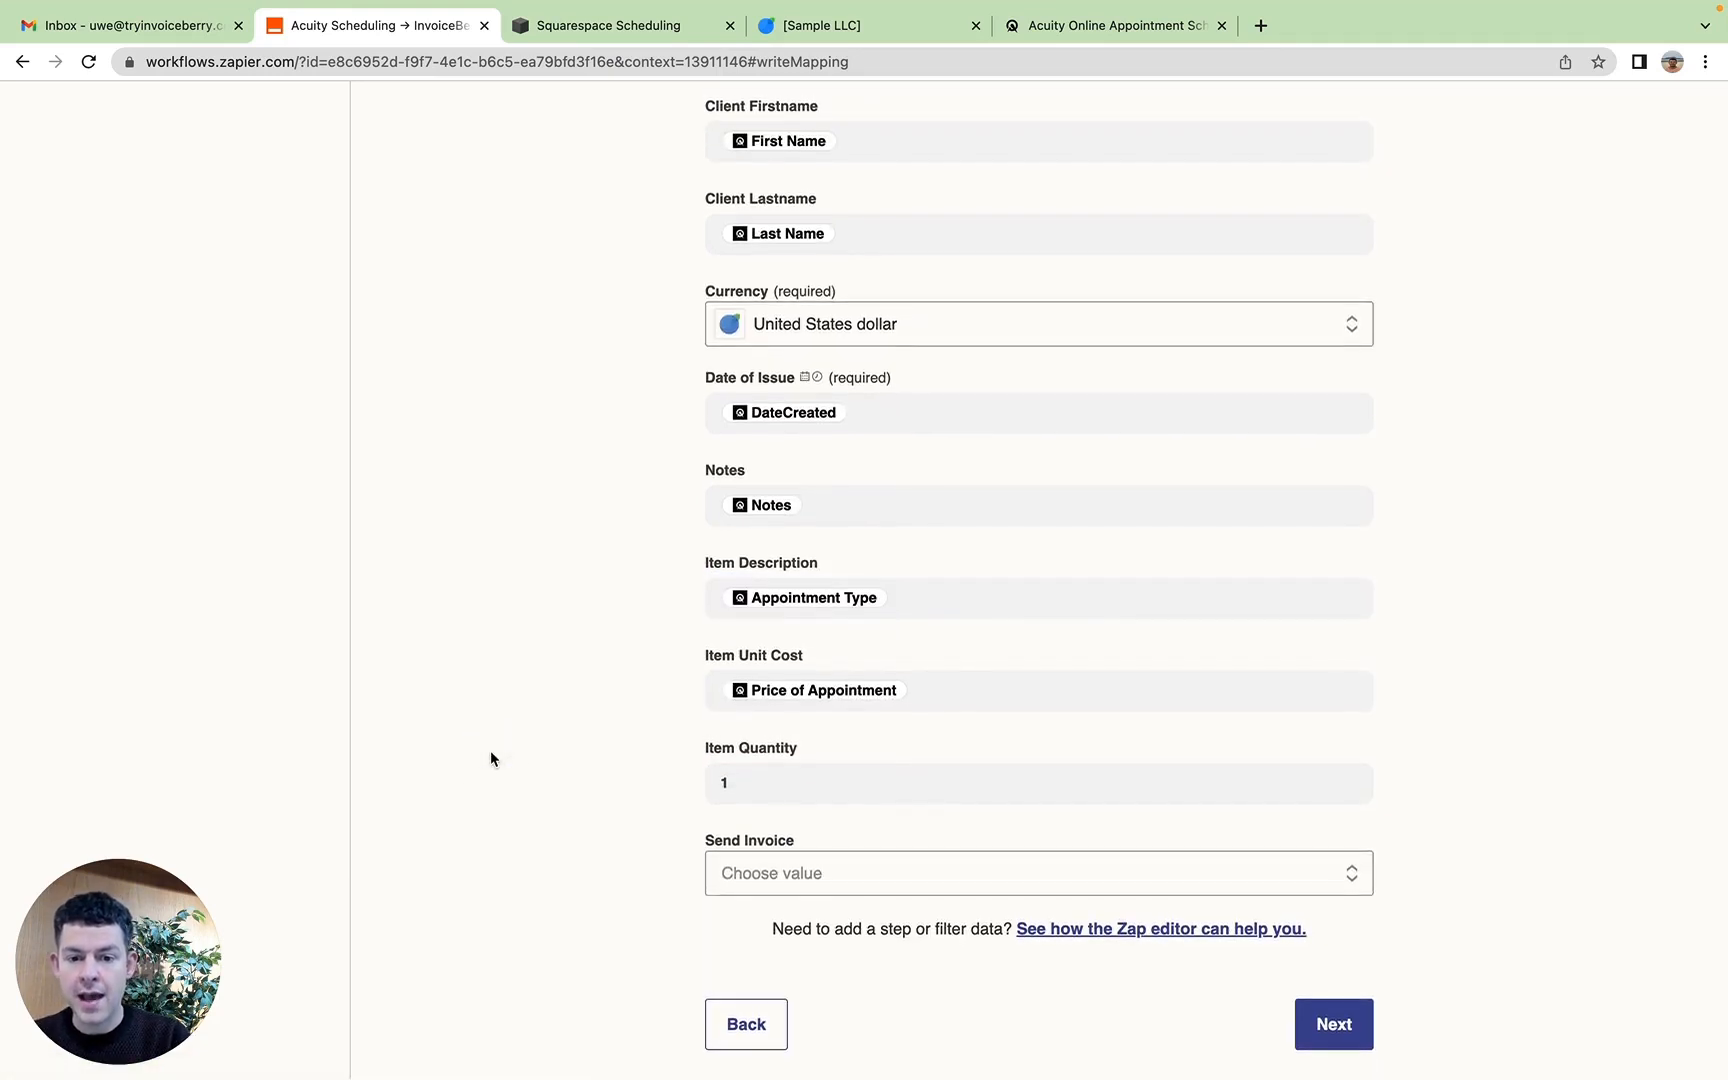
pyautogui.click(808, 876)
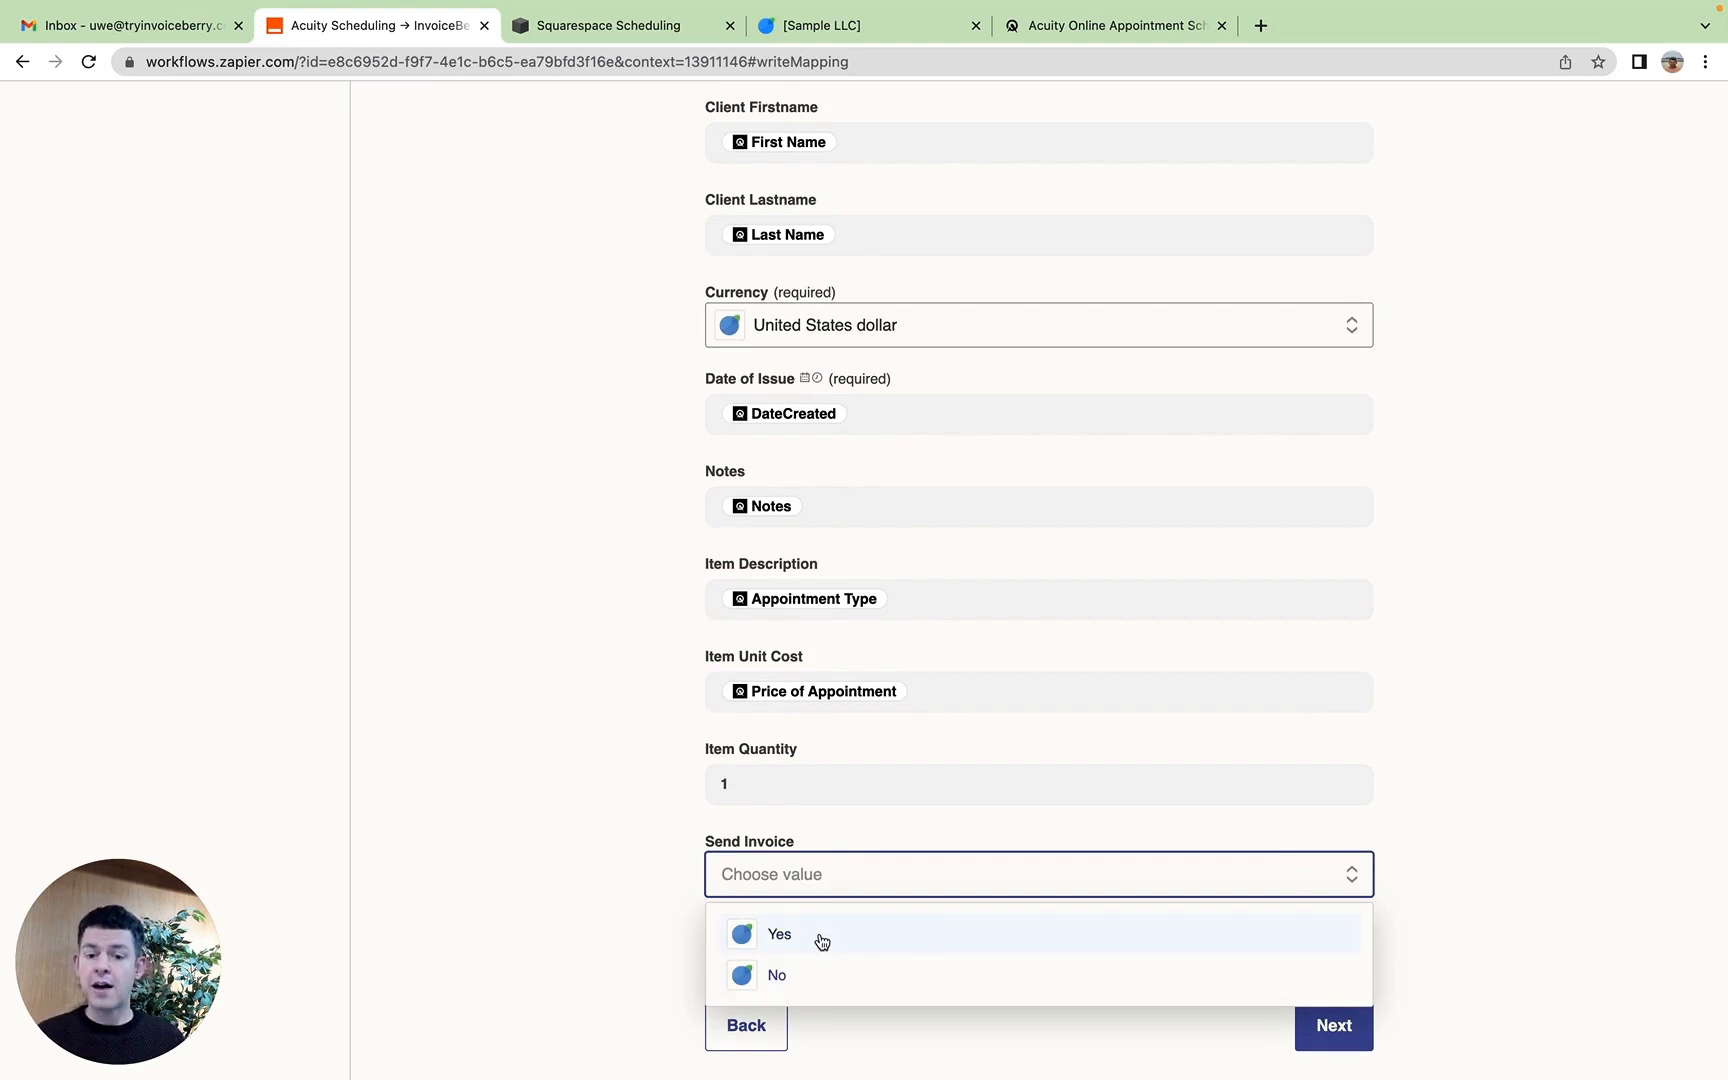
pyautogui.click(821, 941)
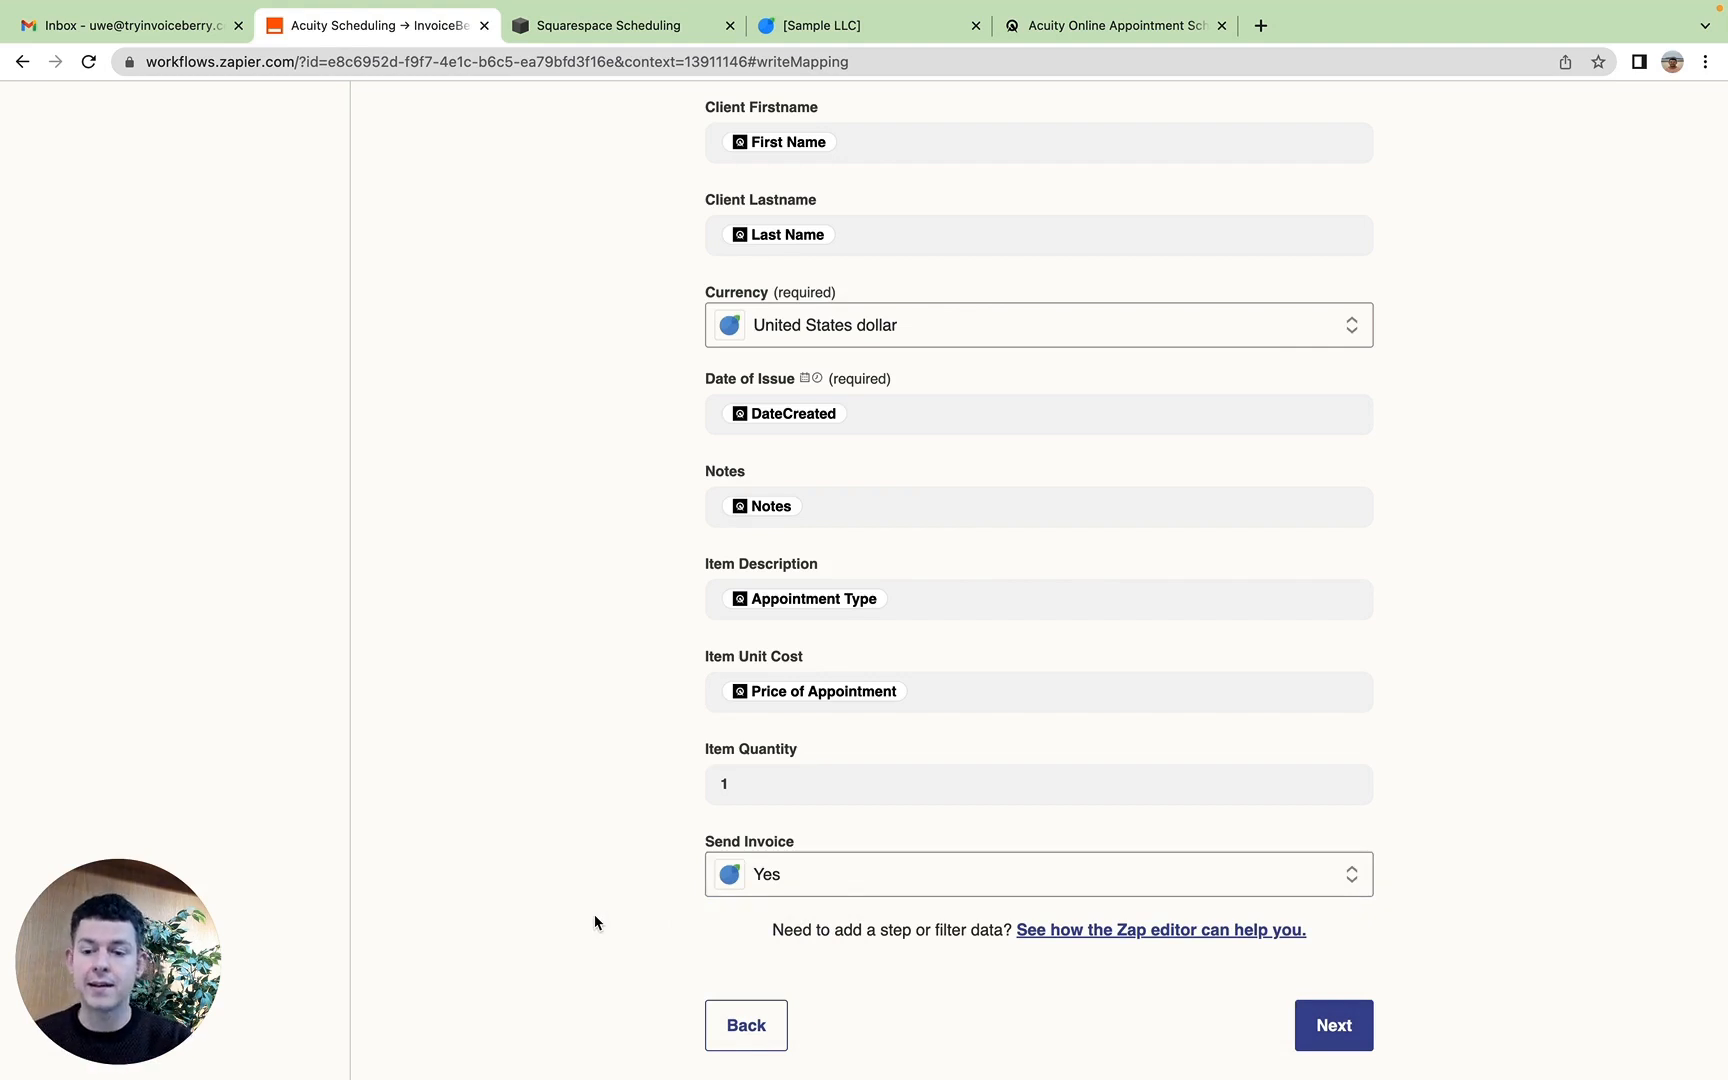
# Step: Continue to the Zap test and send the test invoice to InvoiceBerry
pyautogui.click(1358, 1025)
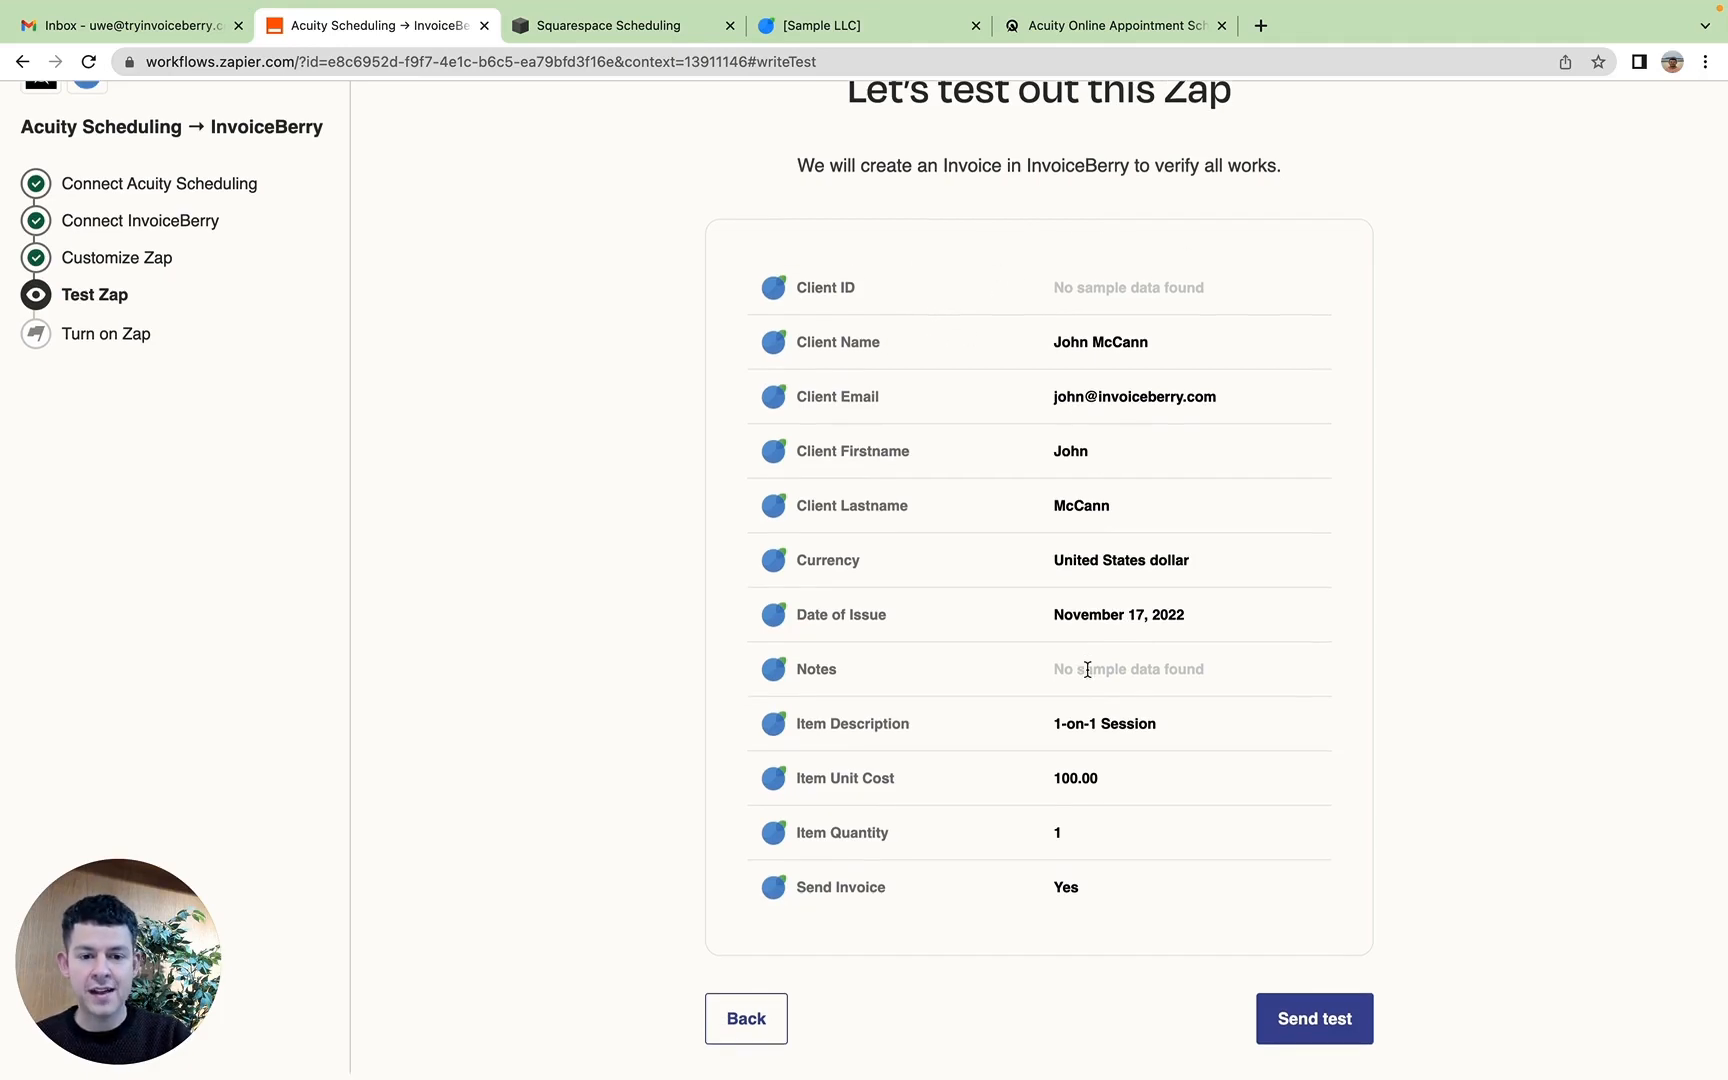
pyautogui.click(1340, 1030)
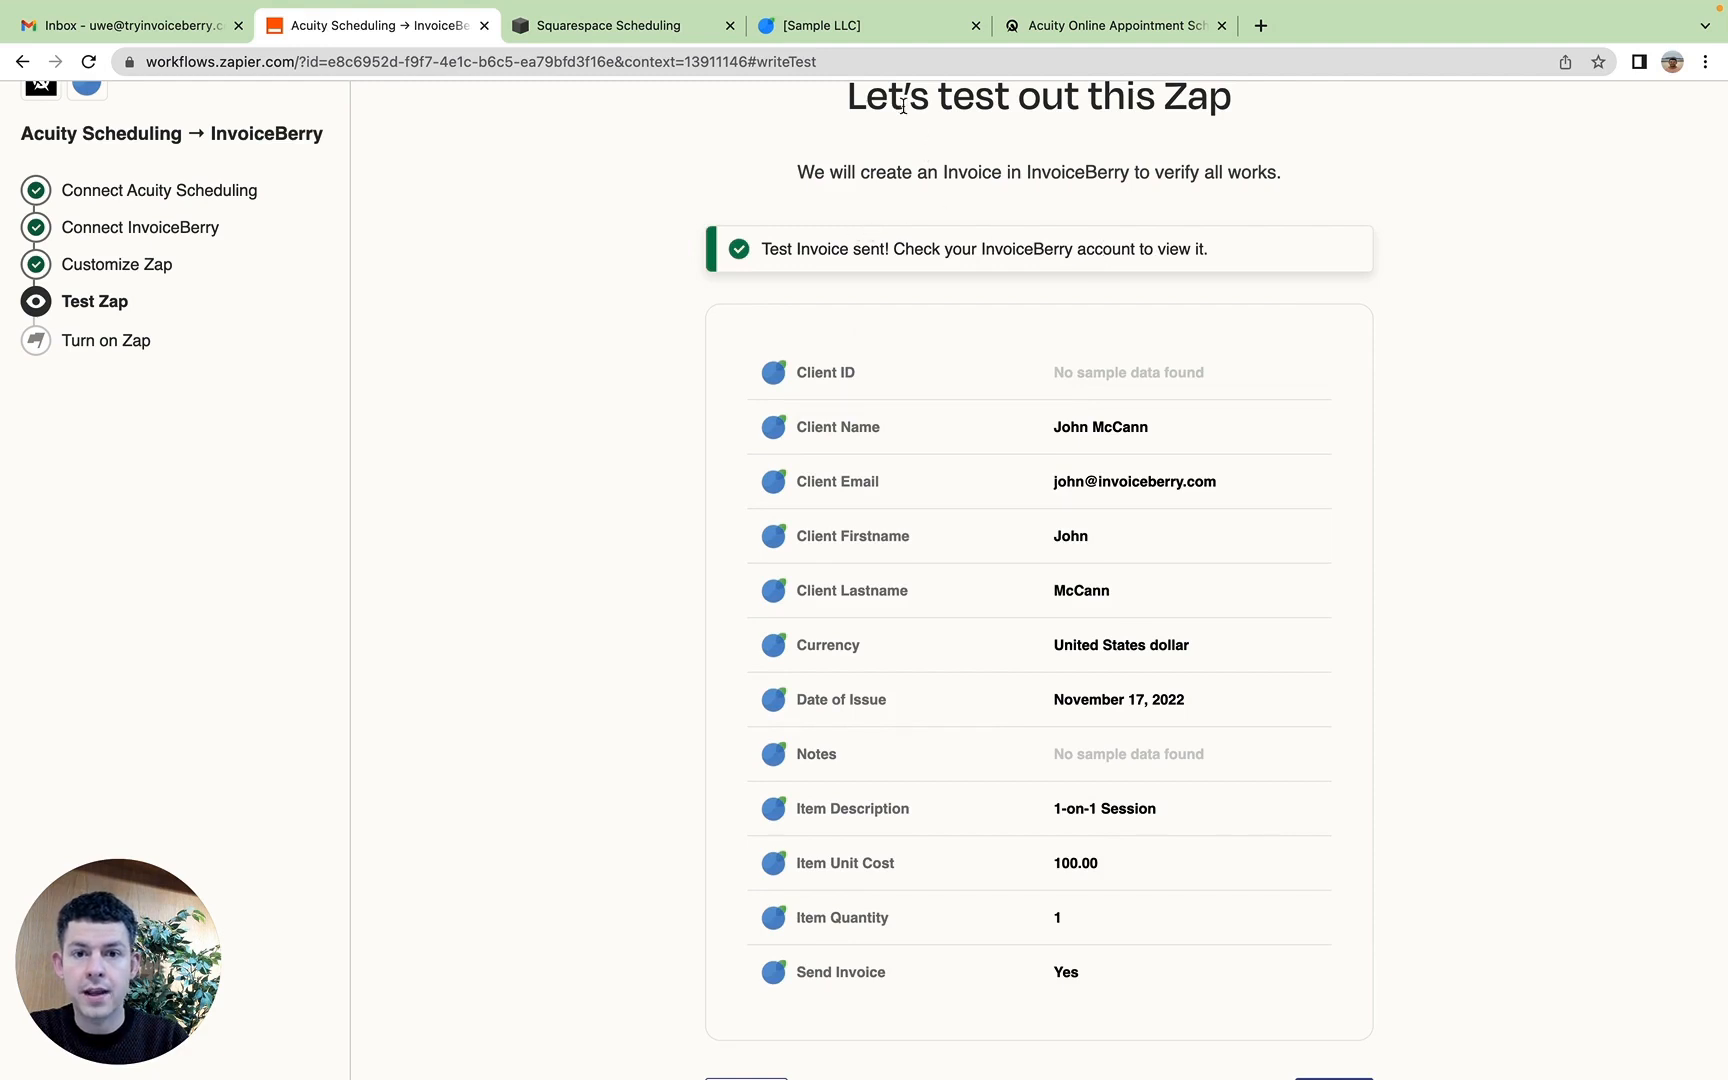
# Step: Switch to InvoiceBerry and check the client list for the client created by the test
pyautogui.click(896, 24)
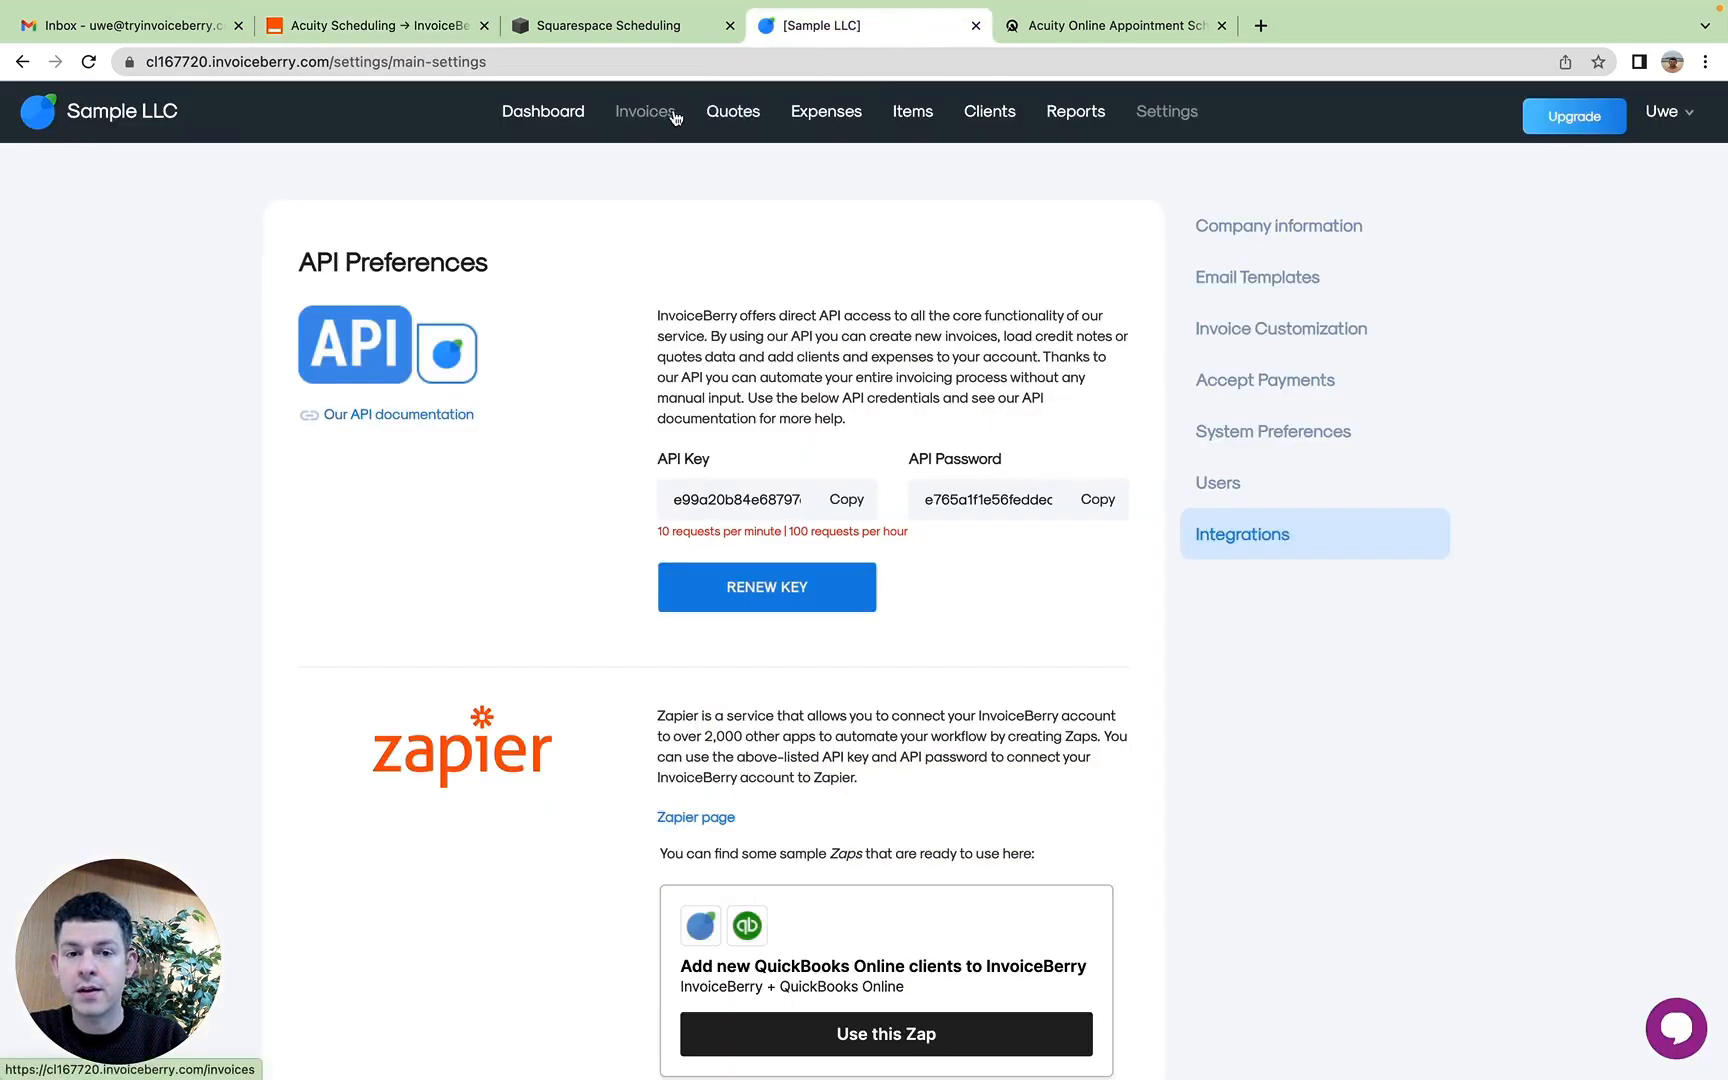
pyautogui.click(985, 117)
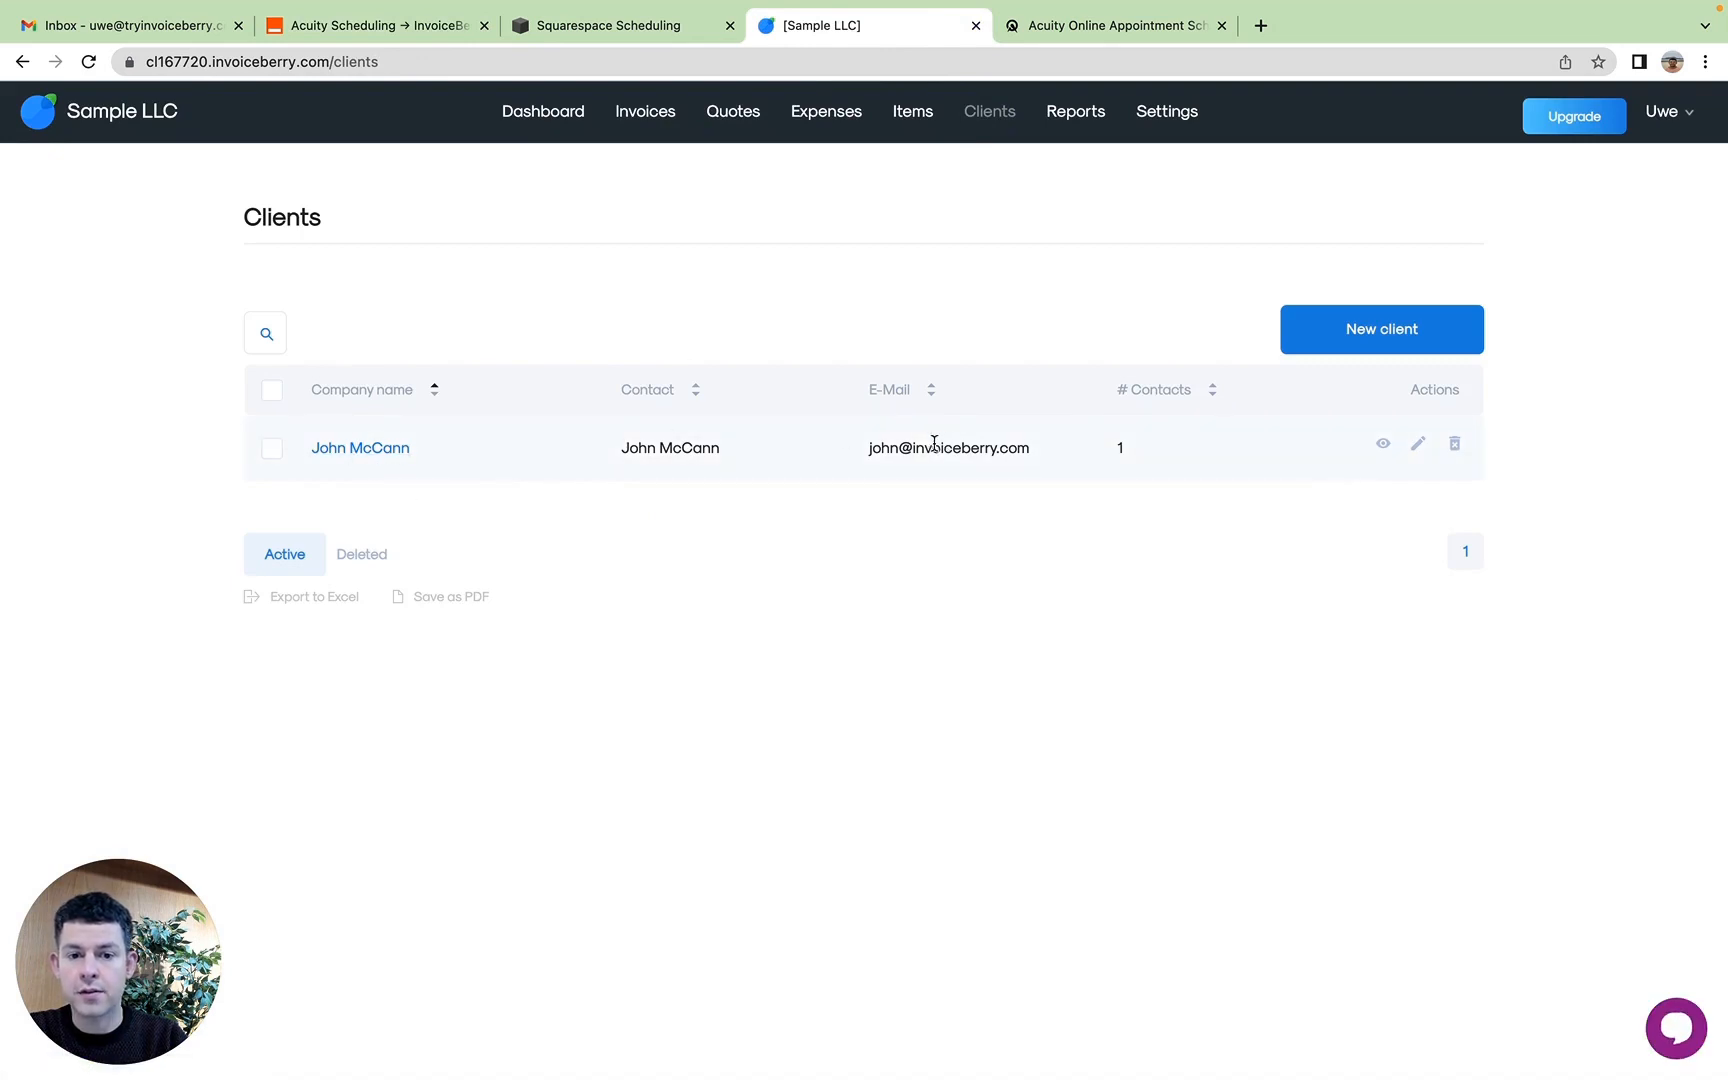
# Step: Check the newest invoice's email sending status in the invoice list, and examine its PDF preview before returning to the list
pyautogui.click(657, 111)
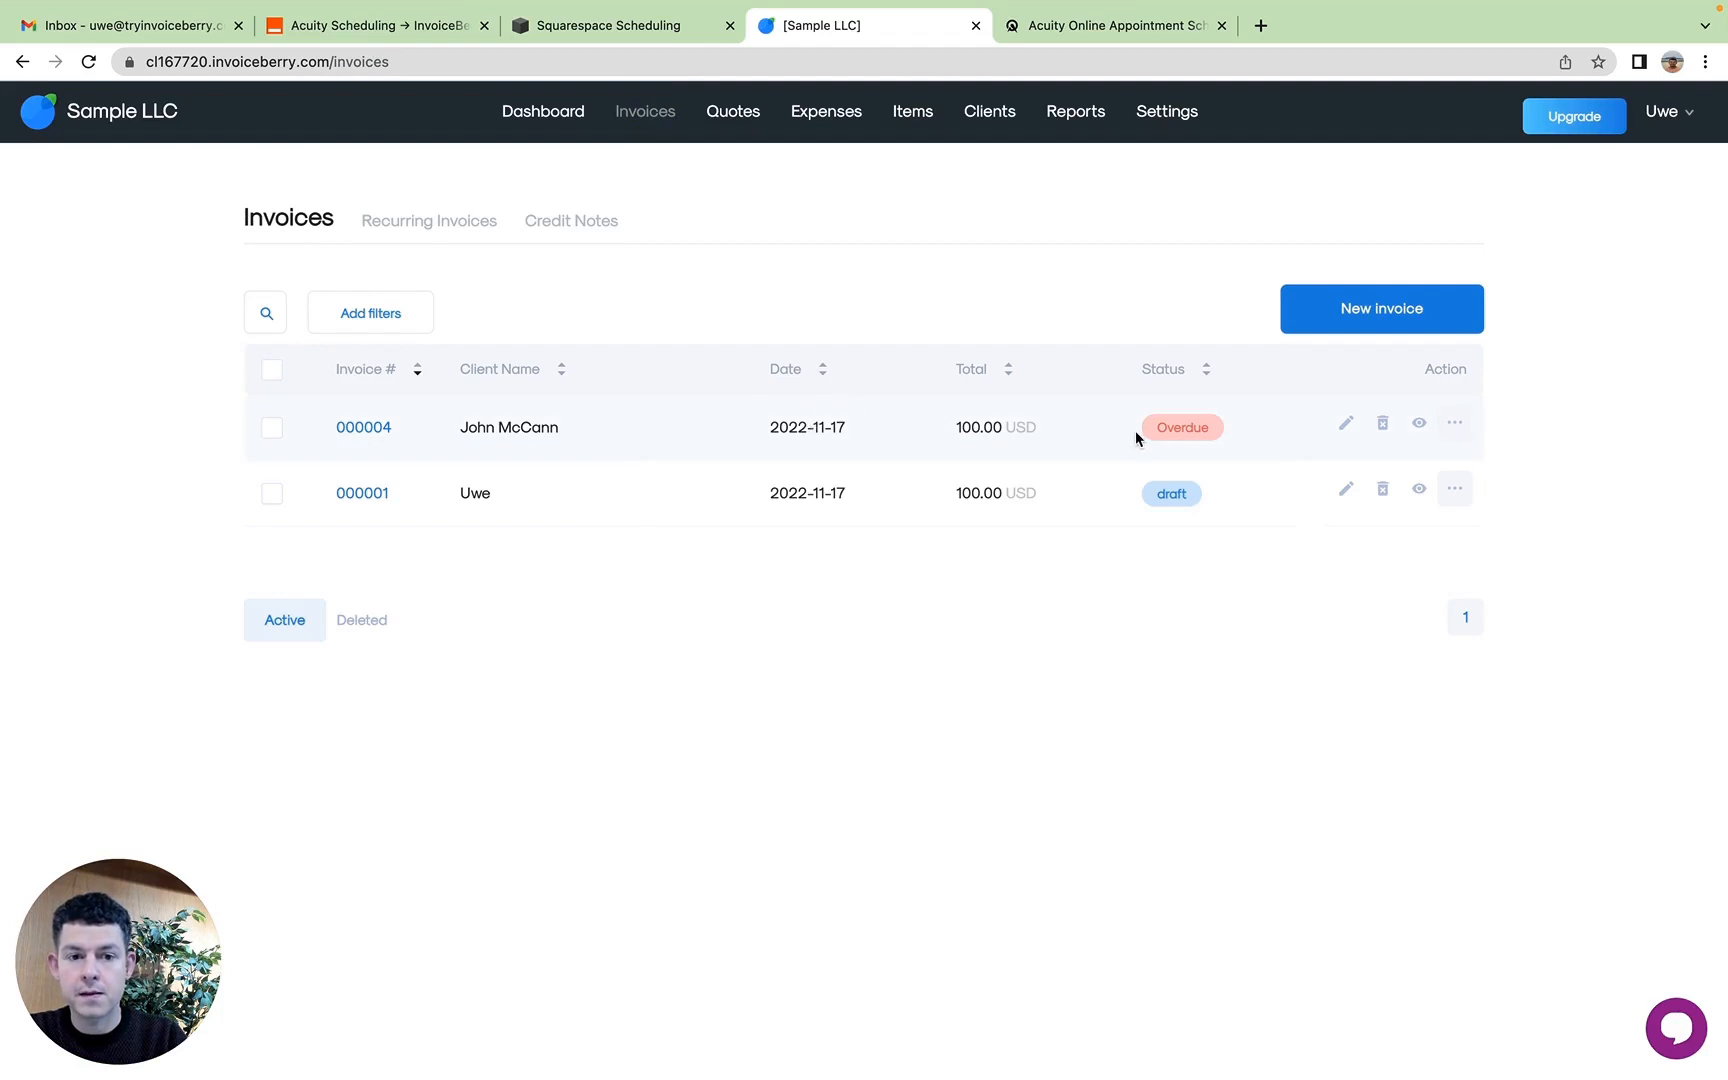
pyautogui.moveTo(1209, 428)
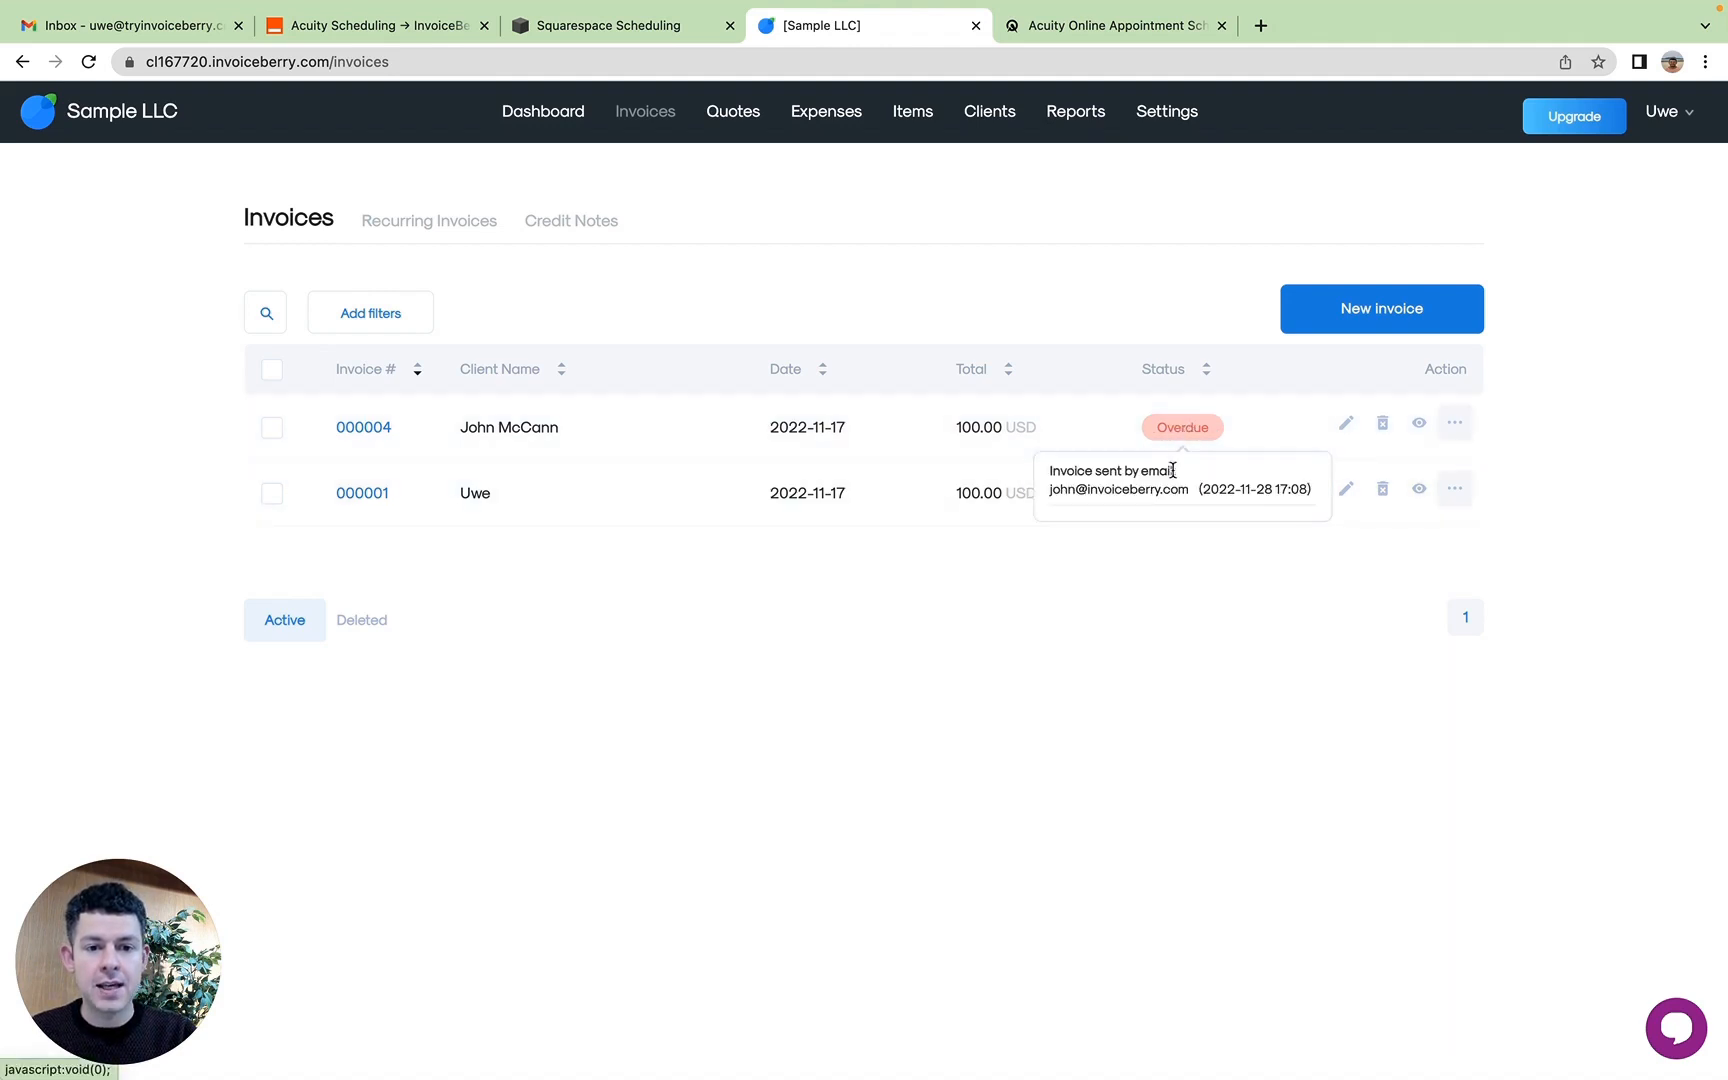
pyautogui.tripleClick(1145, 489)
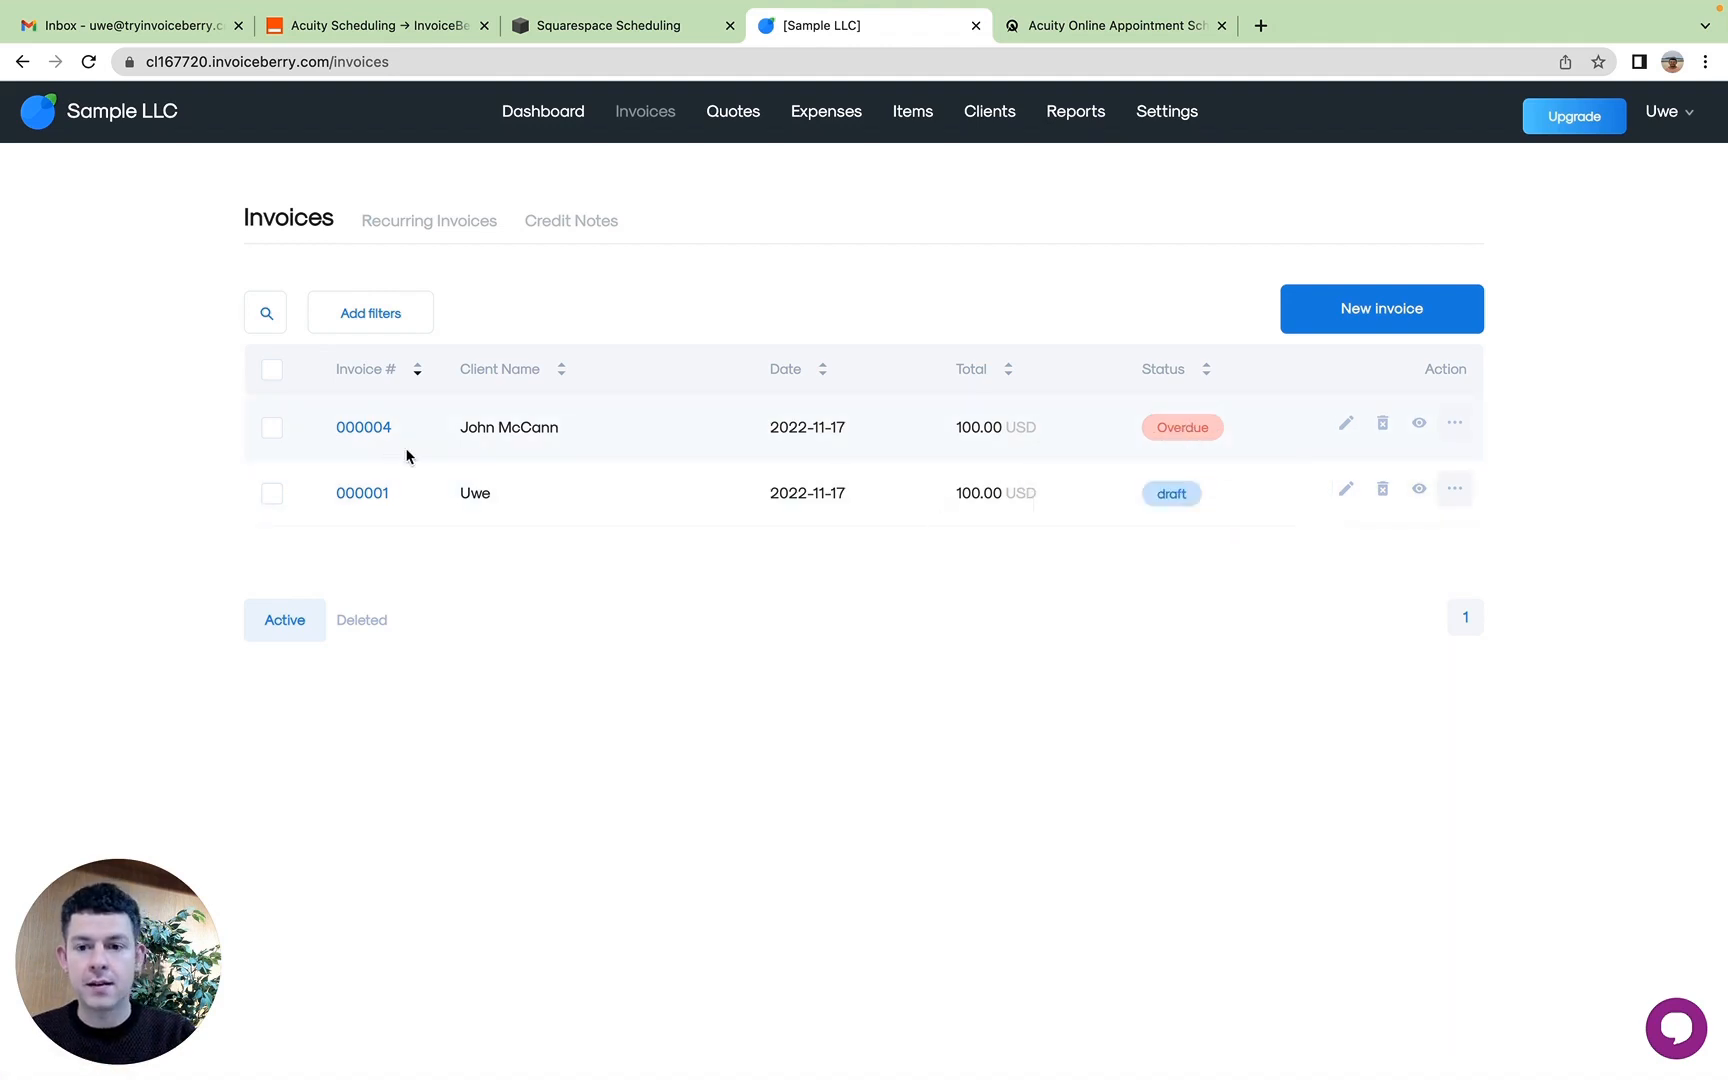
pyautogui.click(357, 426)
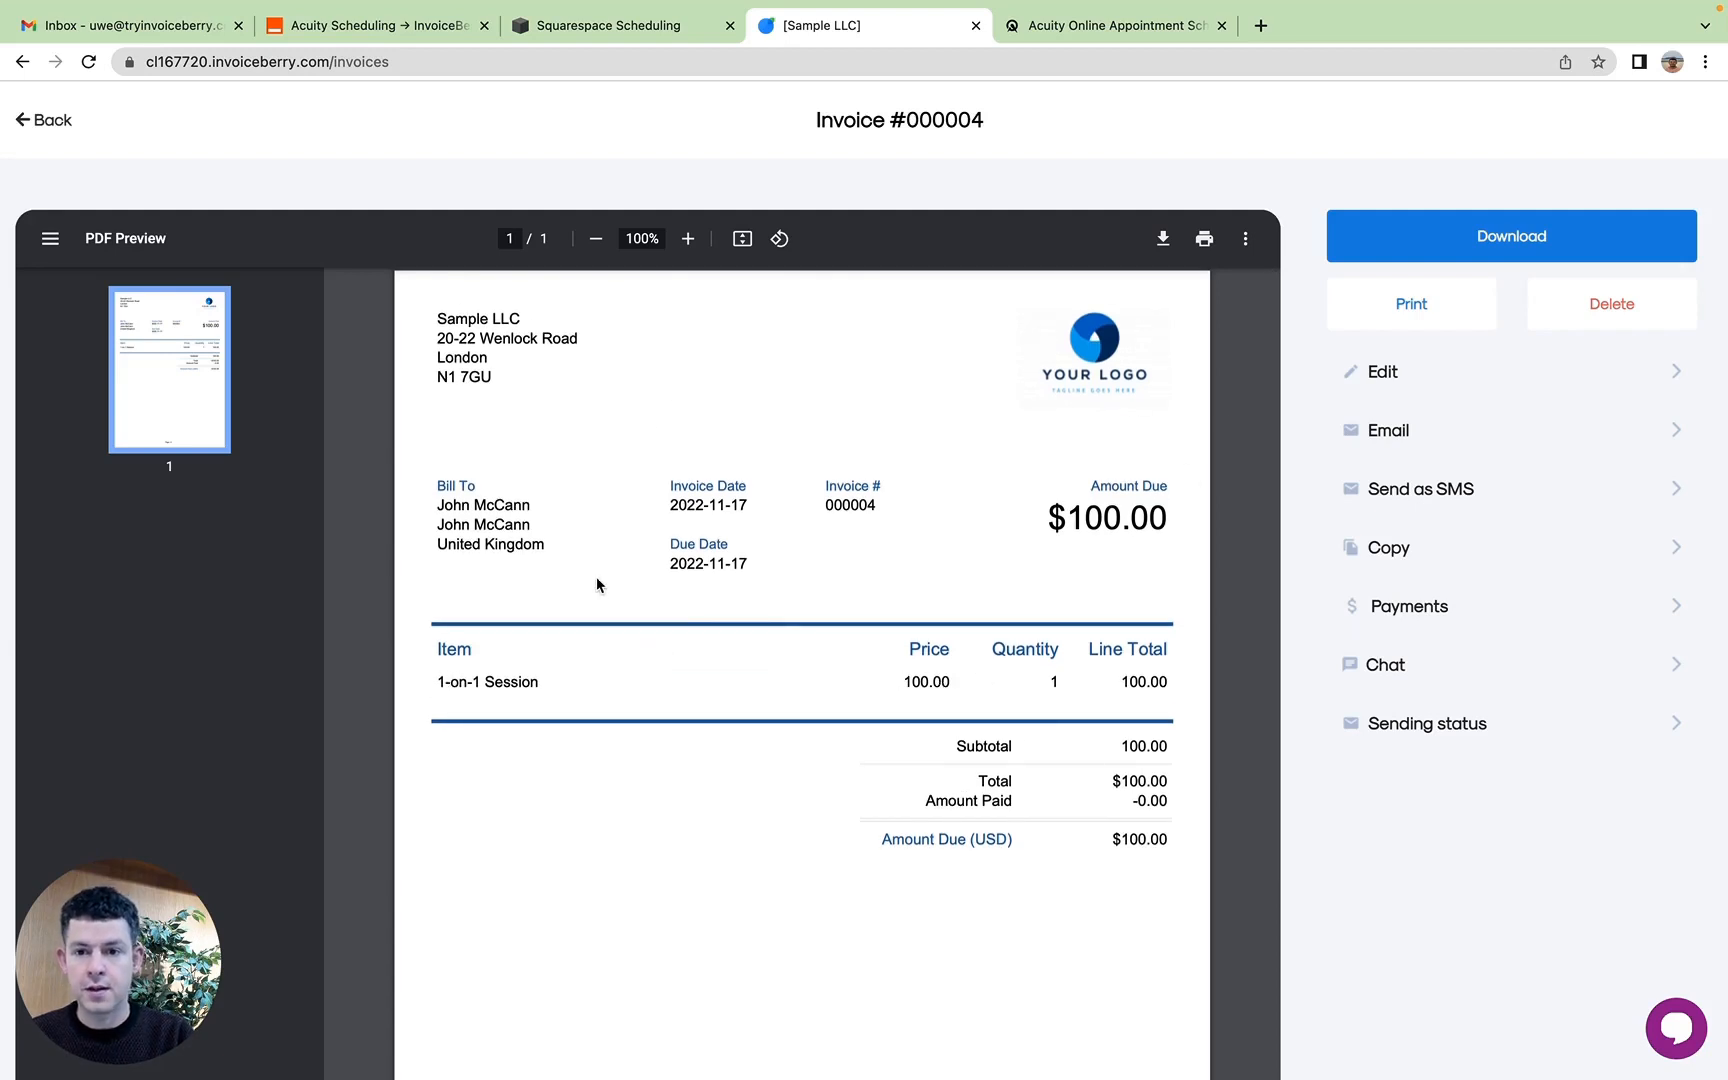
pyautogui.click(42, 118)
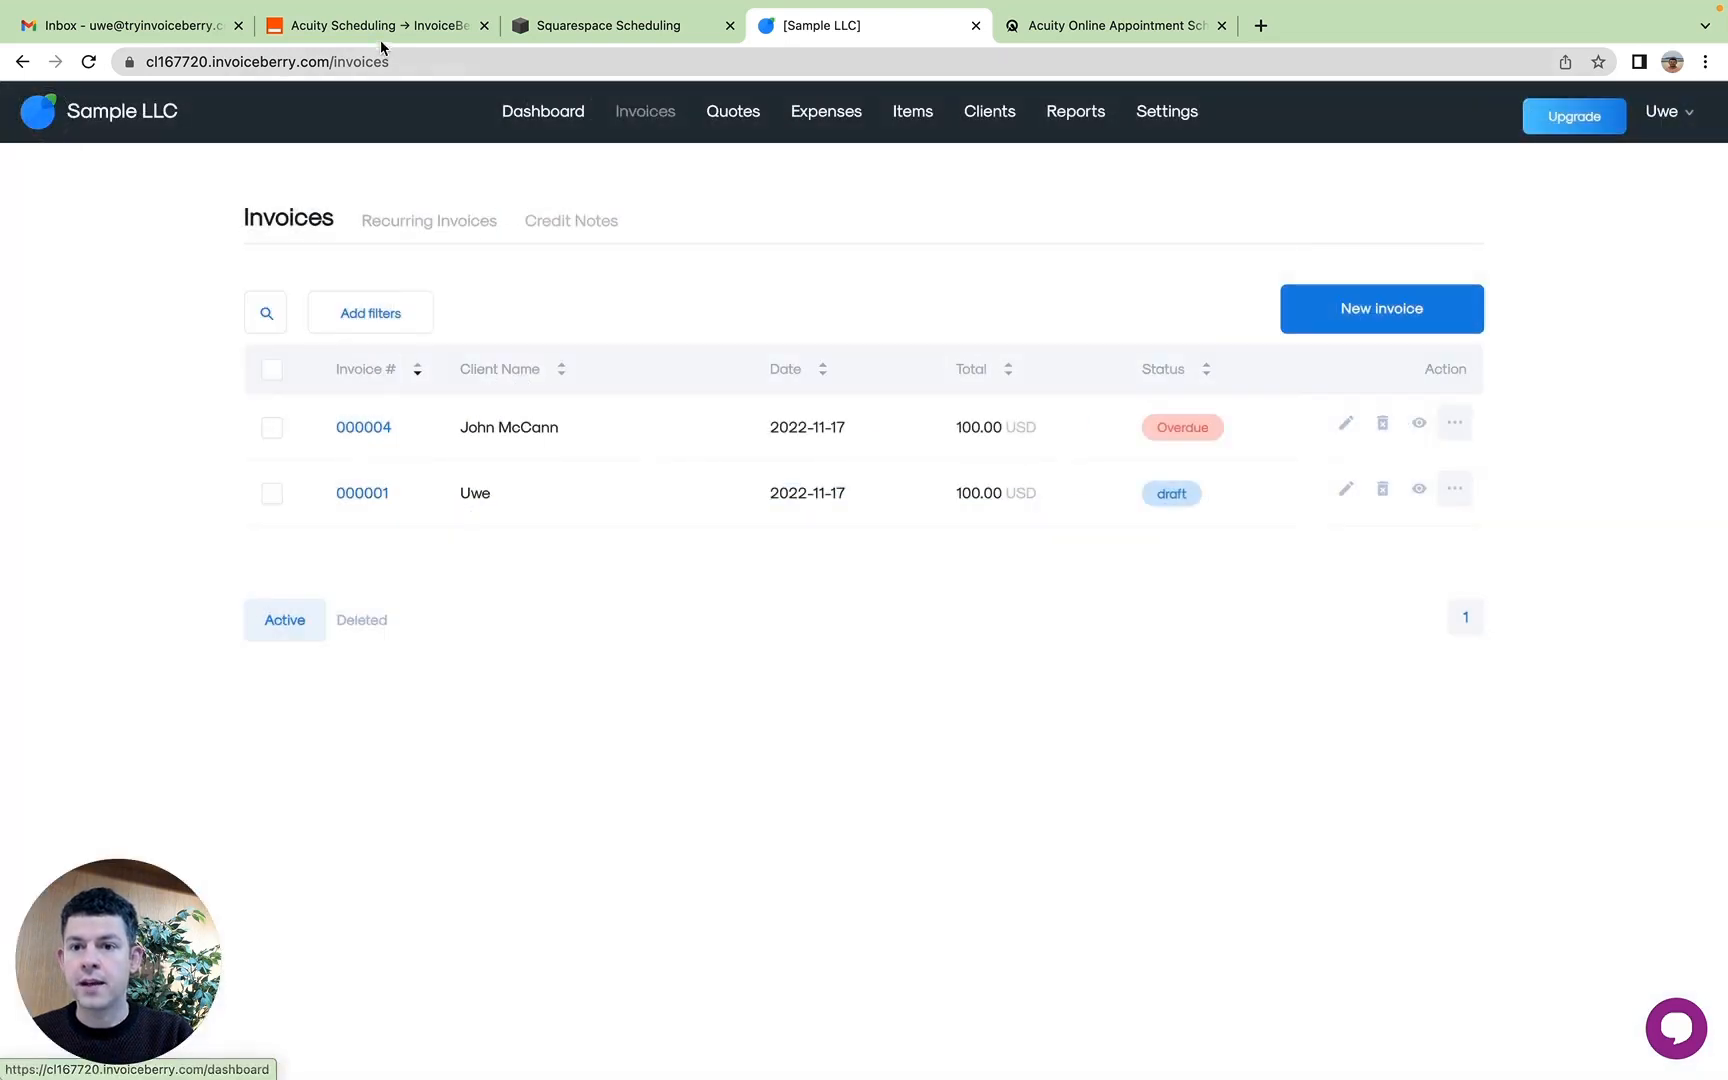
# Step: Return to Zapier, continue from the test to the review, and turn on the Zap
pyautogui.click(405, 28)
pyautogui.scroll(-2, 930, 456)
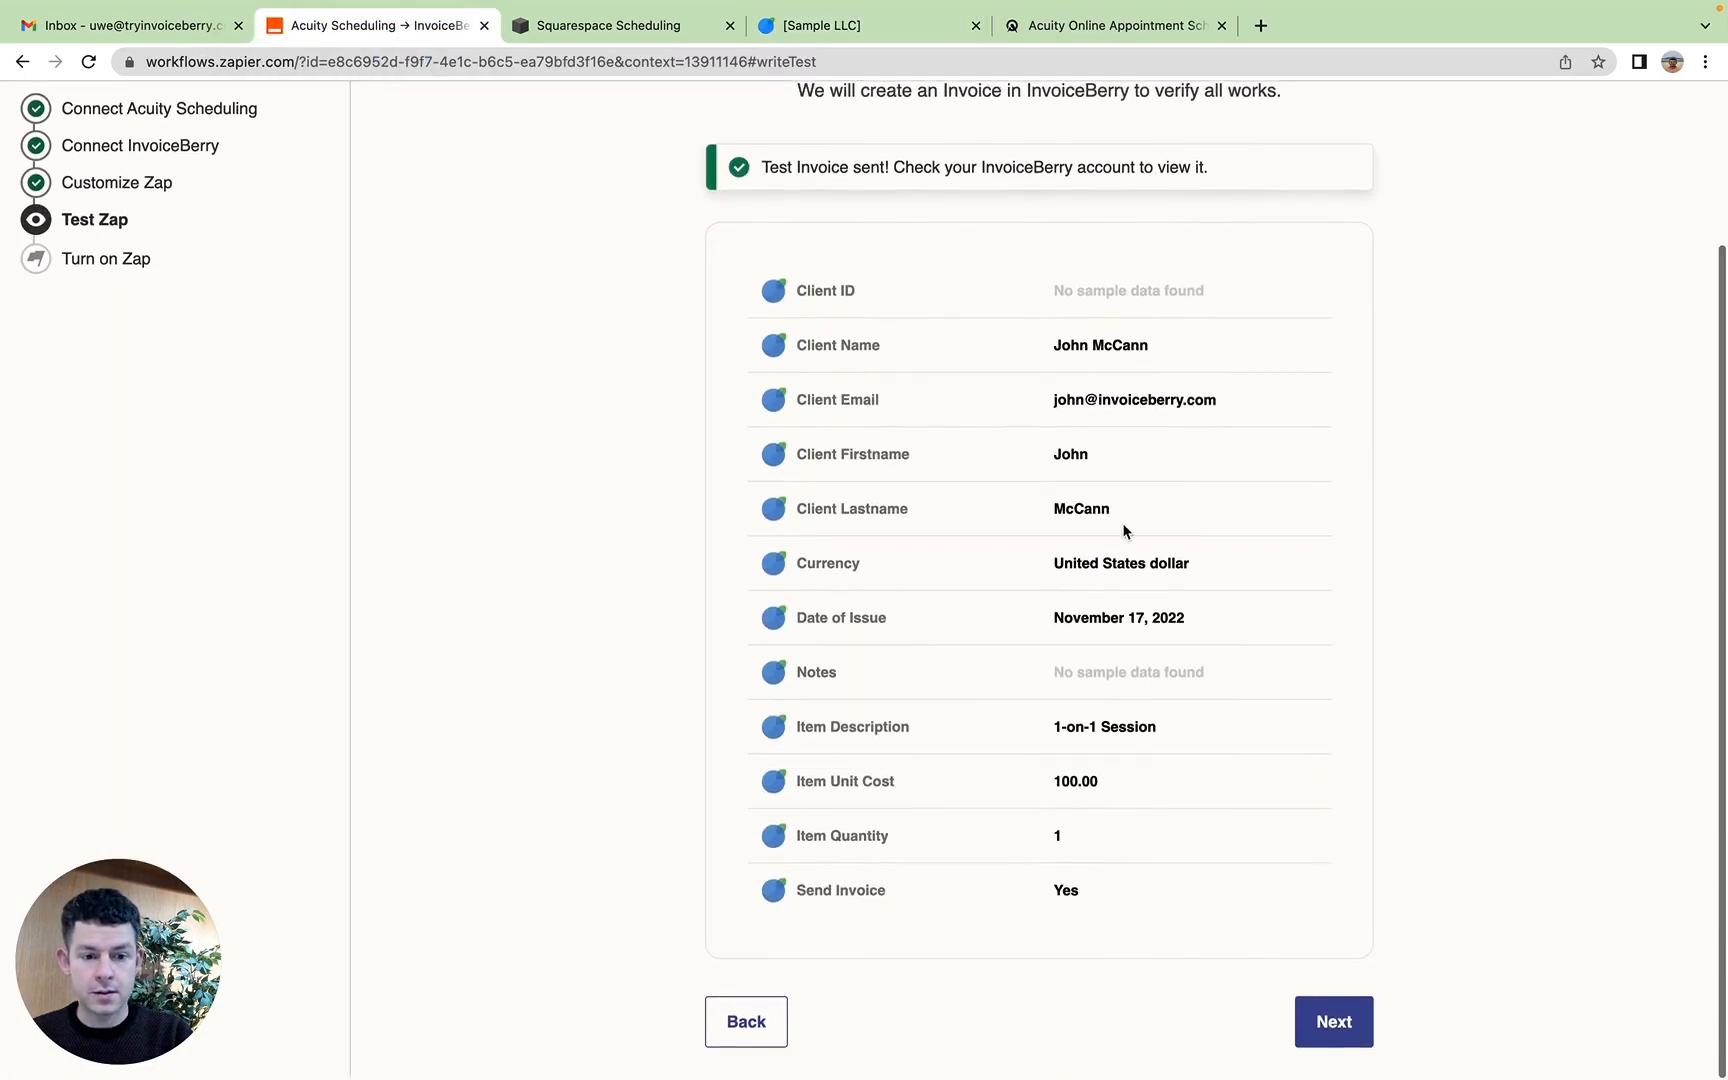
pyautogui.click(1324, 1037)
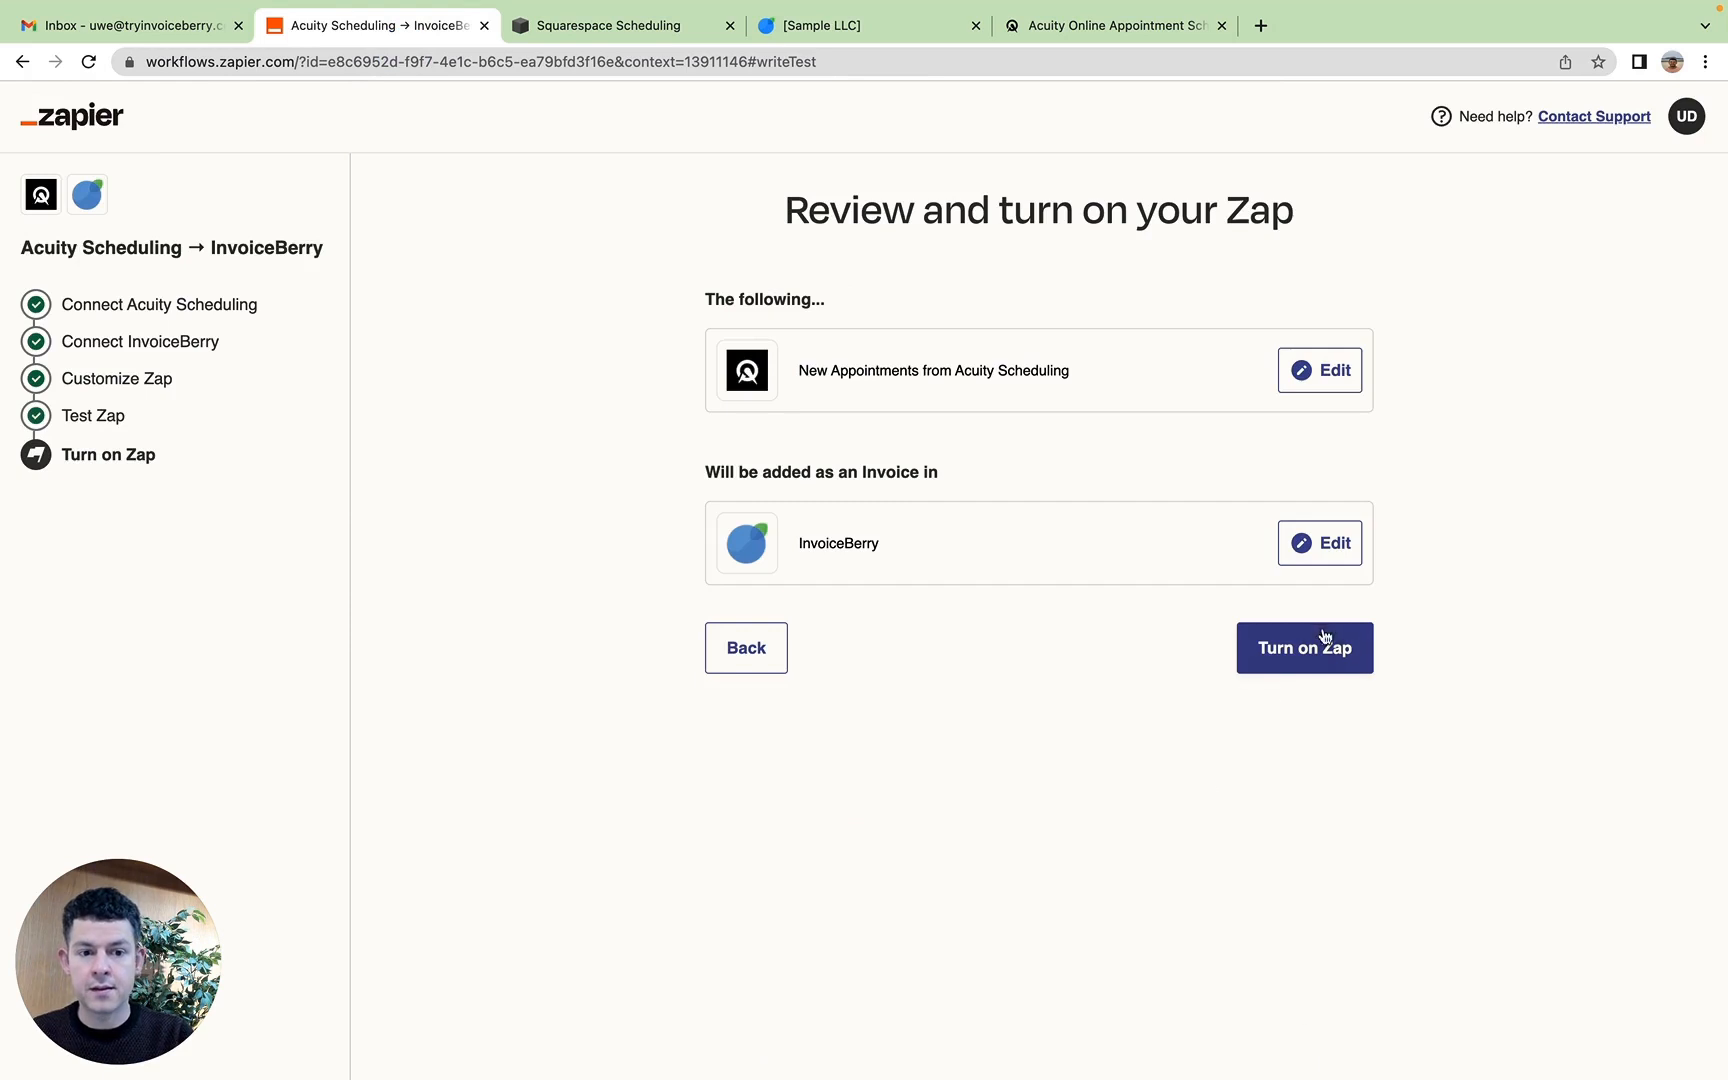
pyautogui.click(1316, 650)
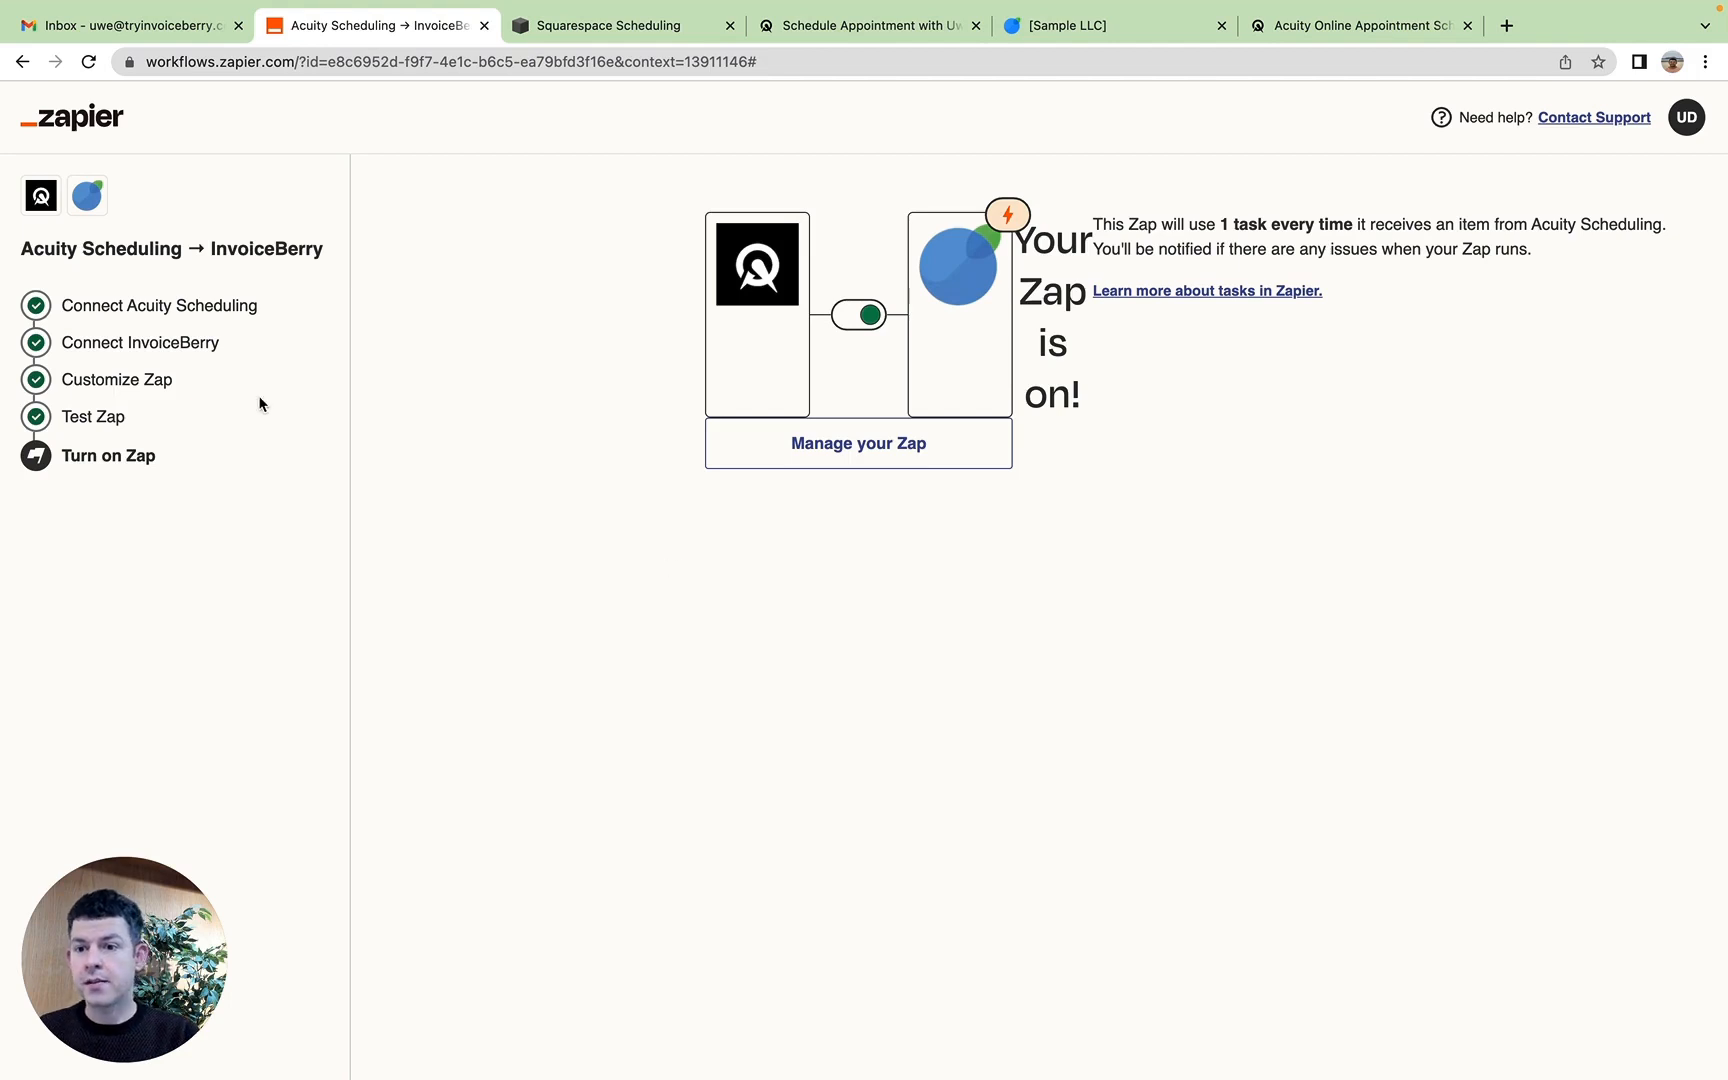
# Step: Open the Zapier dashboard in a new browser tab
pyautogui.click(74, 118)
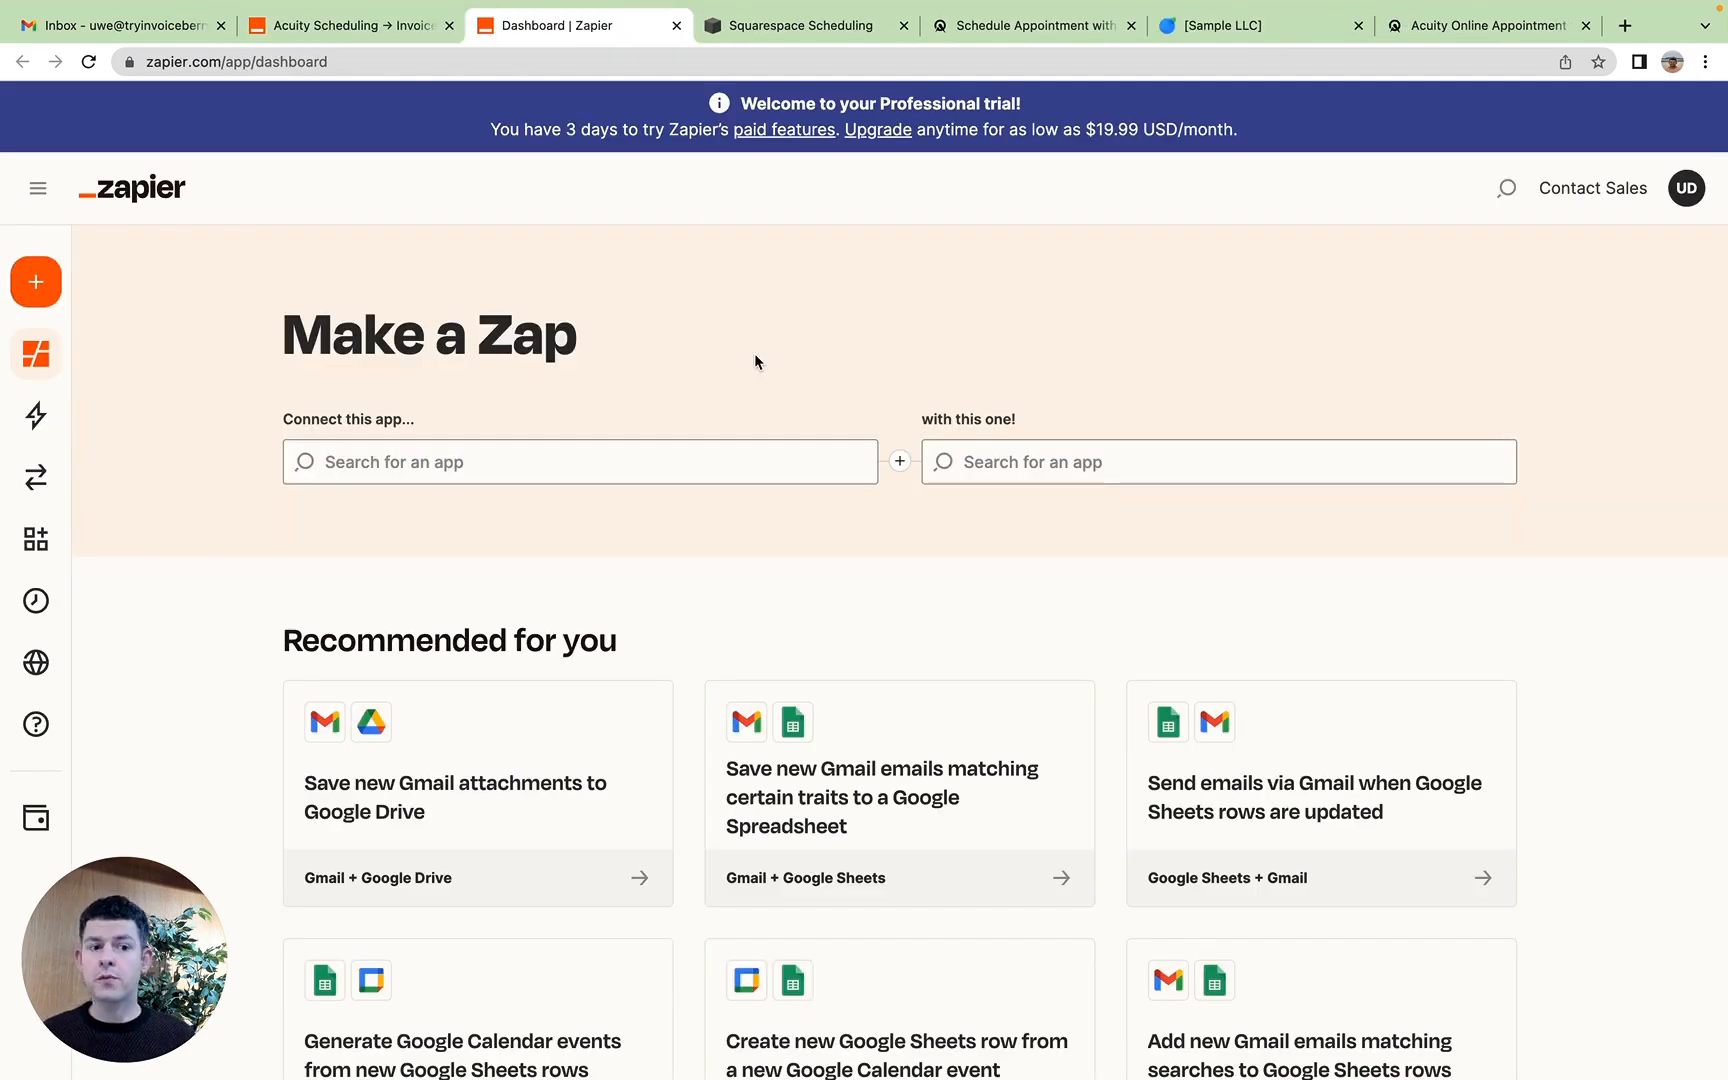